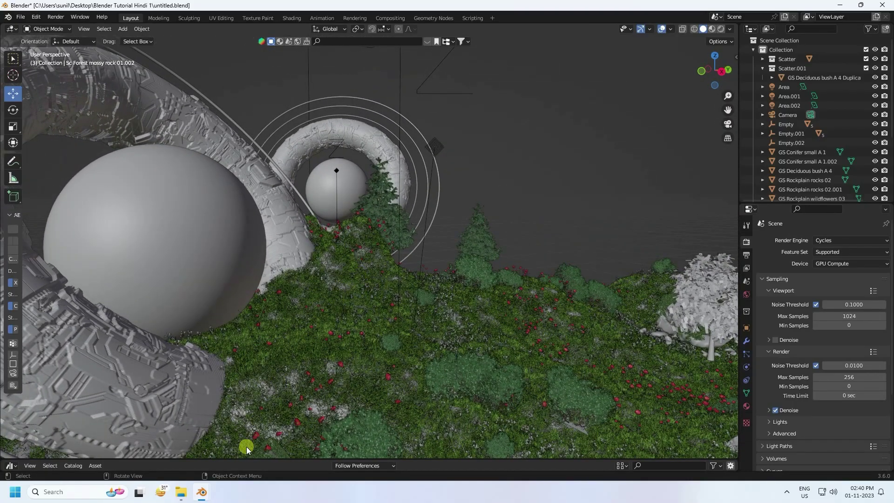
Examine the finished scene in the render window and in the images 3.png and Blender Terrain.jpg
left_click(204, 492)
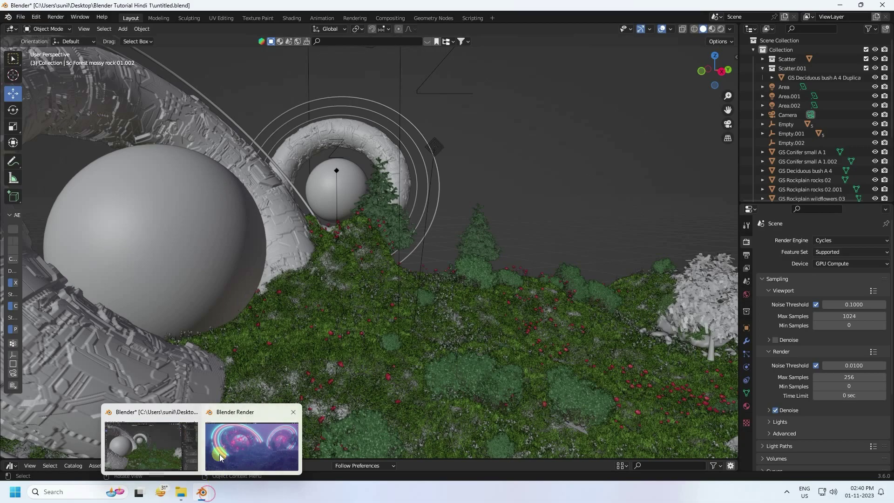
left_click(220, 456)
left_click(278, 268)
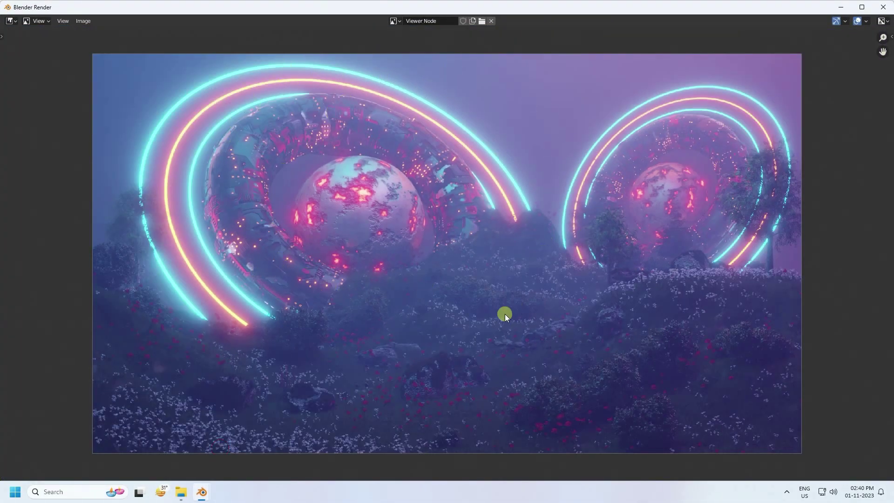
left_click(181, 492)
double_click(421, 165)
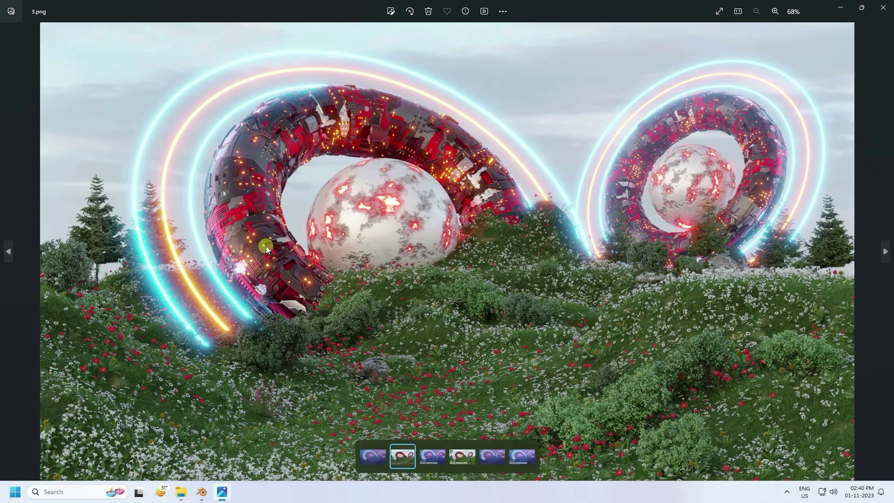
left_click(884, 251)
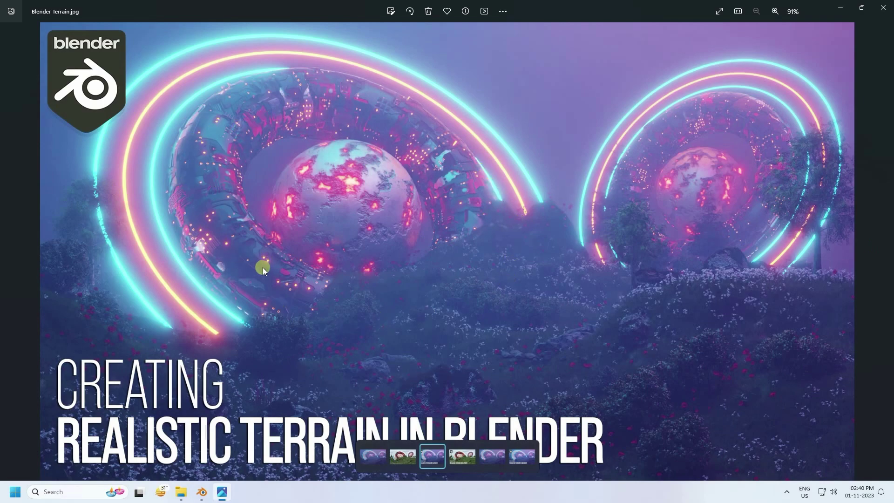
left_click(8, 254)
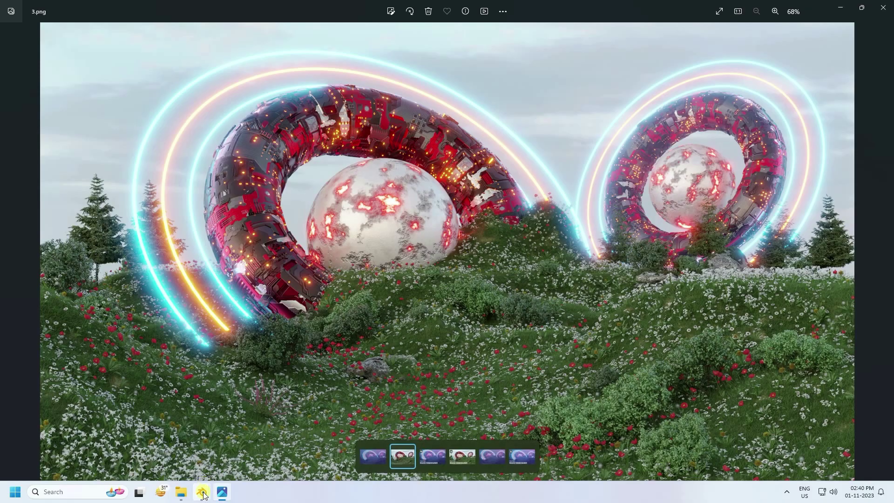
mouse_move(203, 494)
left_click(239, 449)
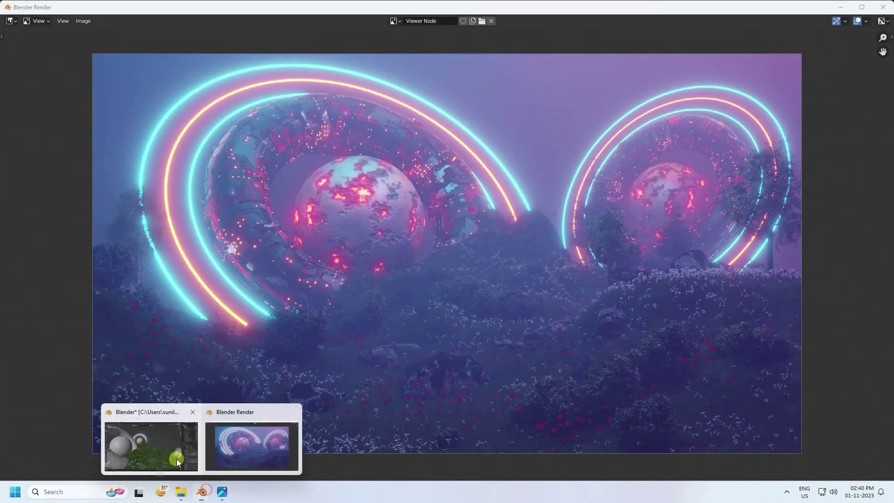
Return to the main Blender window, start a new General file without saving, and delete all default objects
left_click(177, 459)
middle_click_drag(256, 234, 326, 345)
left_click(20, 17)
mouse_move(32, 28)
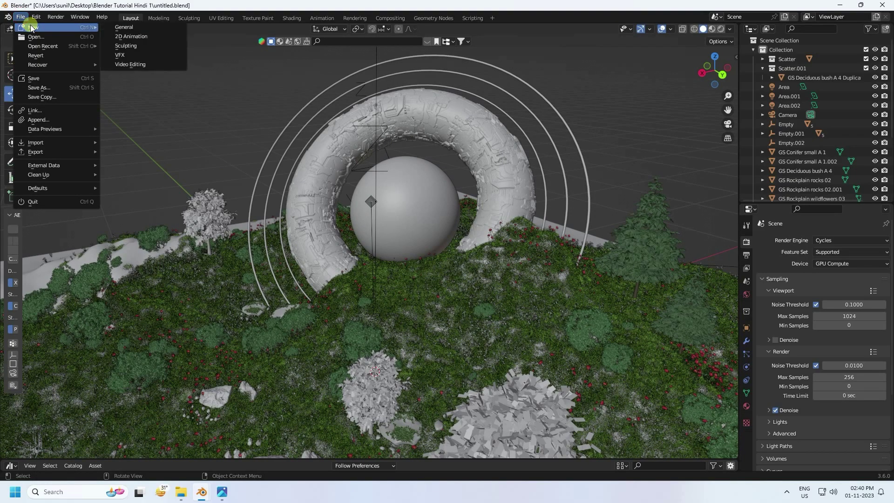
left_click(128, 27)
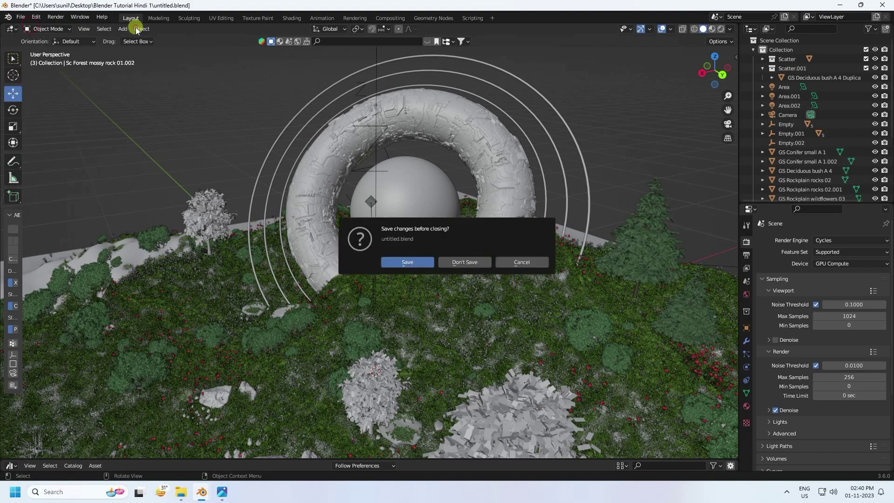
left_click(462, 261)
left_click_drag(129, 154, 585, 318)
key("Delete")
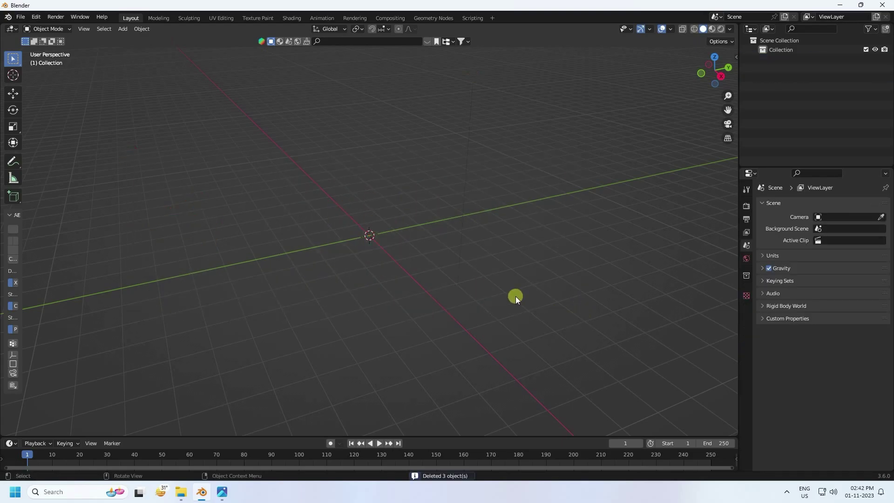
Add a Landscape mesh and apply the mountain 2 operator preset to it
left_click(118, 30)
mouse_move(163, 39)
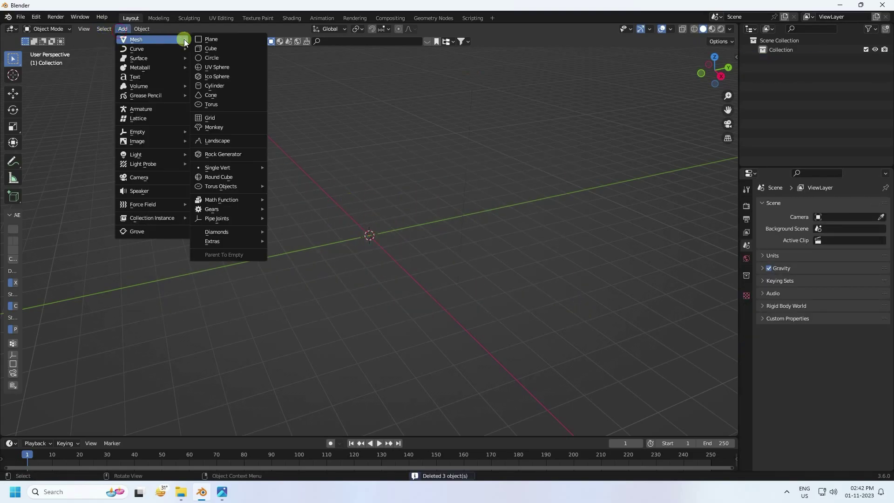
left_click(226, 140)
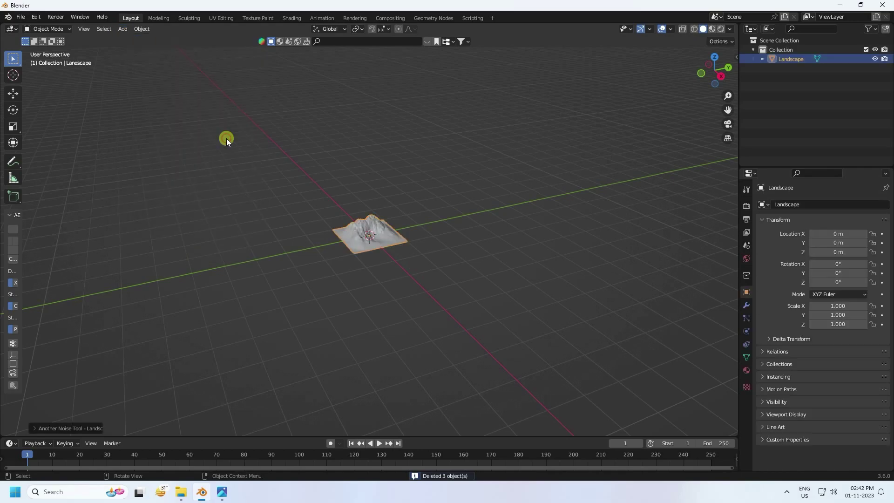
left_click(40, 431)
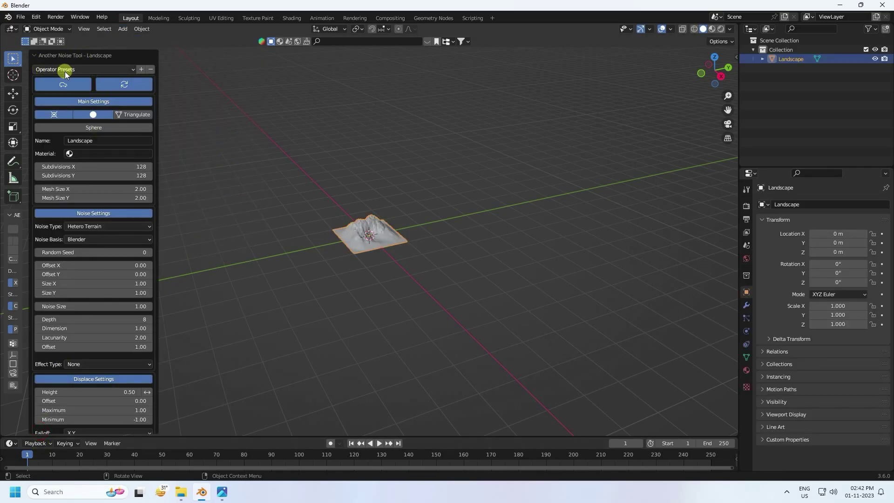
left_click(63, 70)
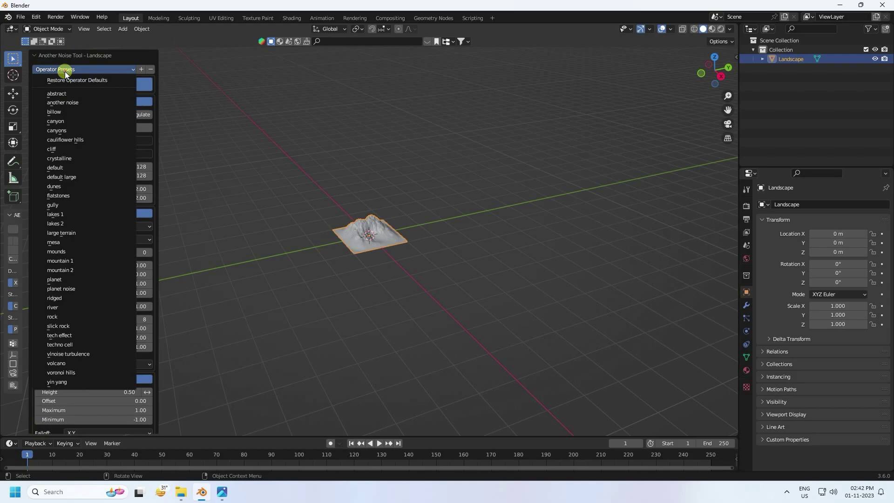
left_click(77, 269)
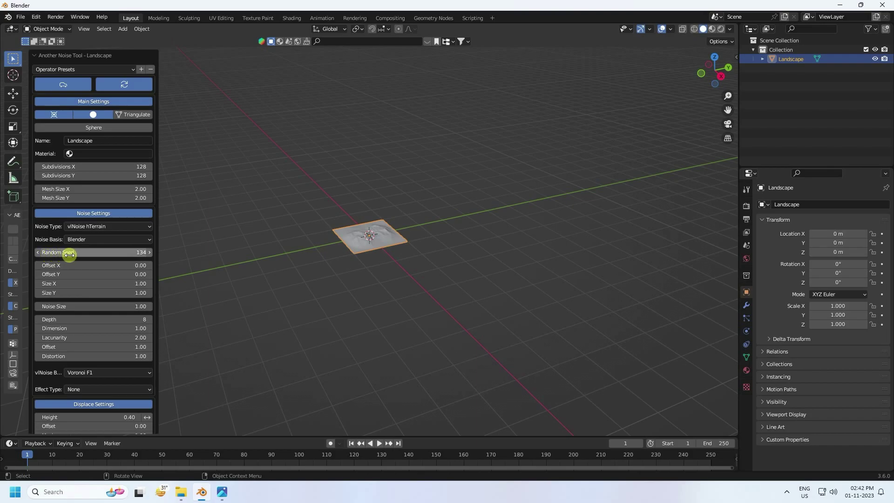
Set the landscape's random seed to 10 and deselect the terrain
left_click(85, 253)
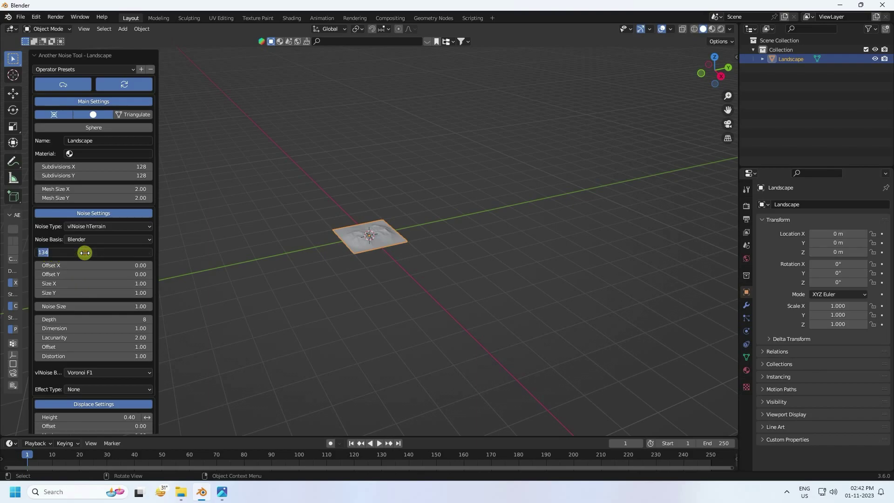
type("10")
key("Return")
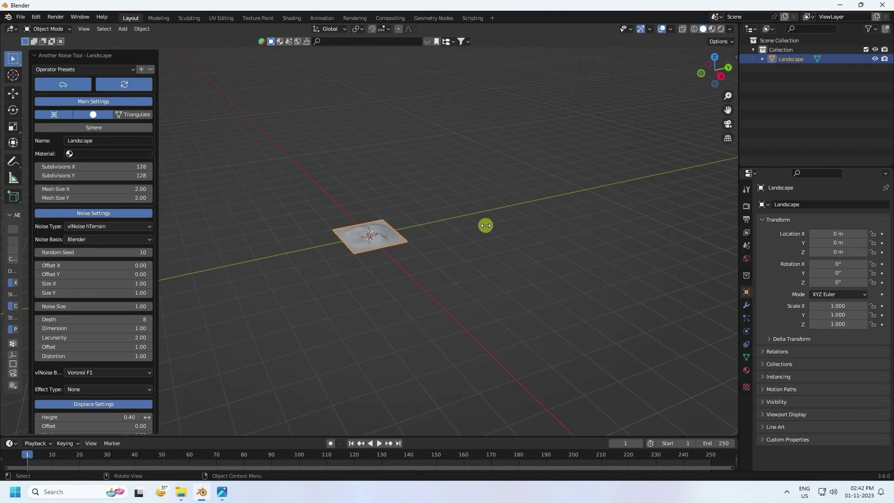
middle_click_drag(359, 180, 342, 219)
left_click(412, 146)
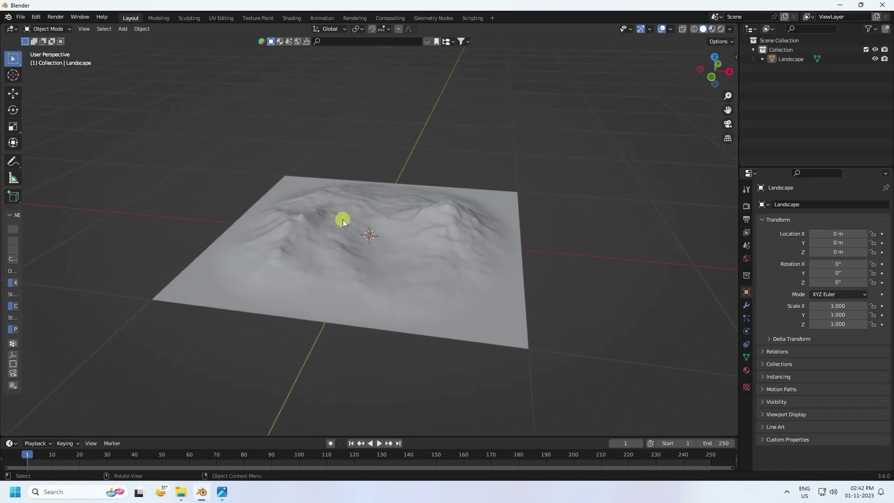
Scale the landscape to 3 on the X, Y and Z axes
left_click(401, 220)
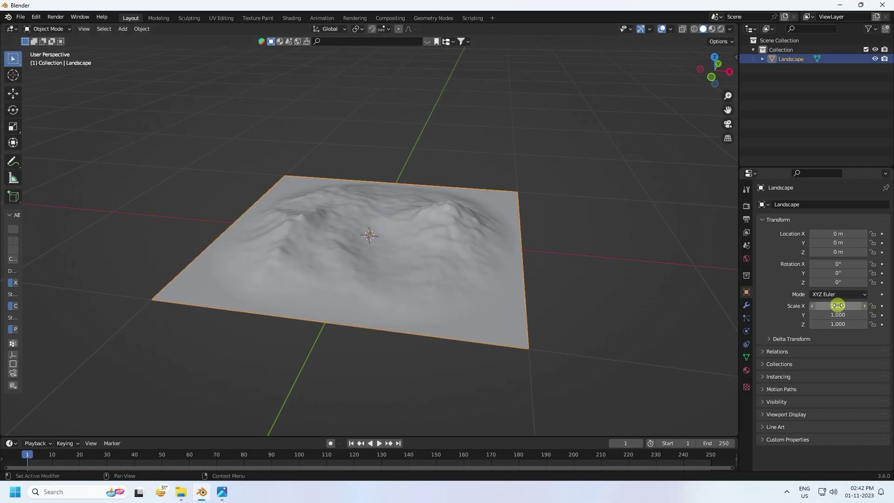
left_click(840, 306)
type("3")
key("Tab")
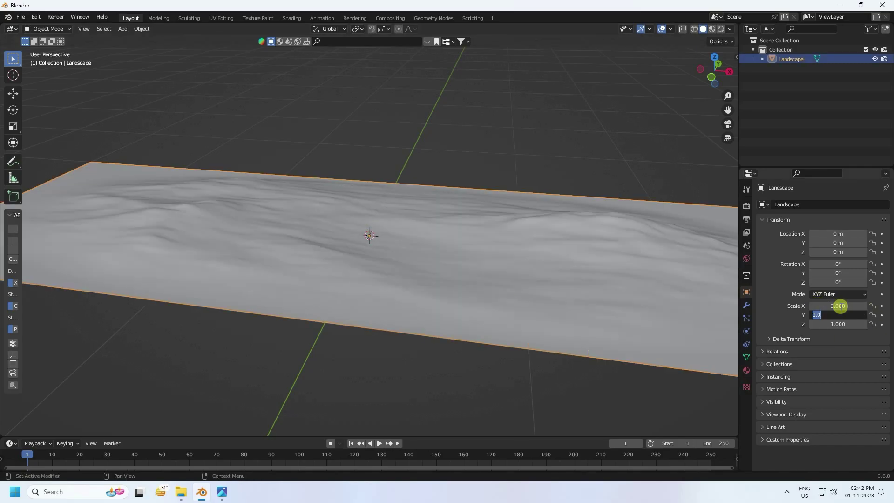
type("3")
key("Tab")
key("Return")
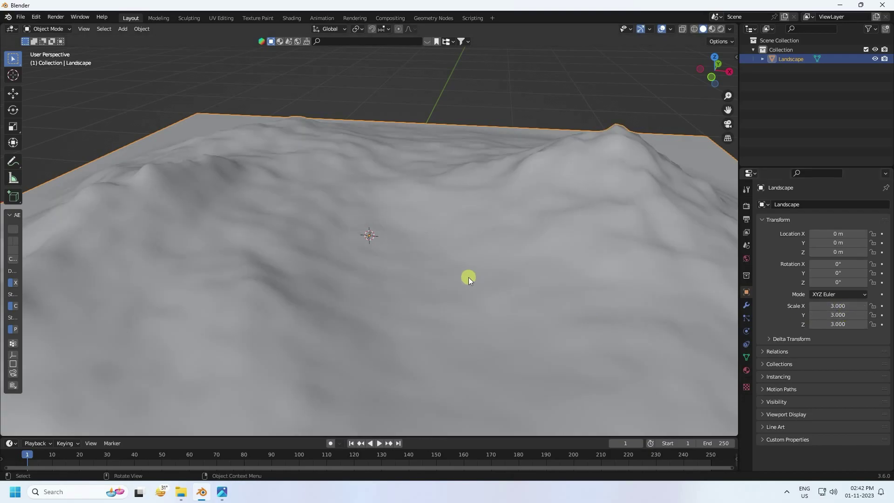
scroll(467, 278, "down", 5)
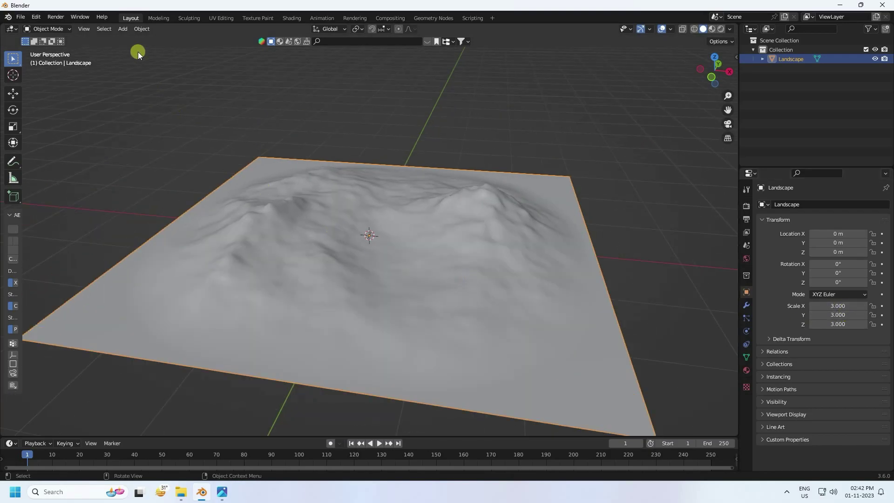
Add a UV sphere with a radius of 0.2 m at the scene's origin
left_click(124, 29)
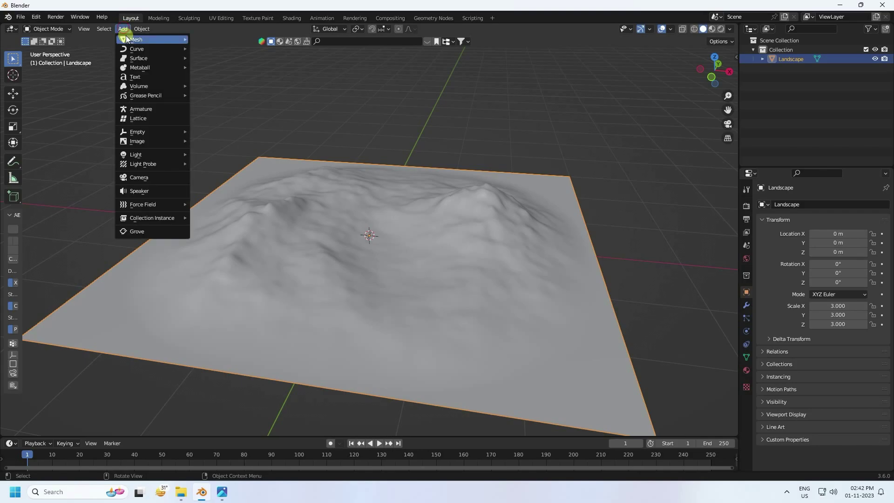
mouse_move(126, 37)
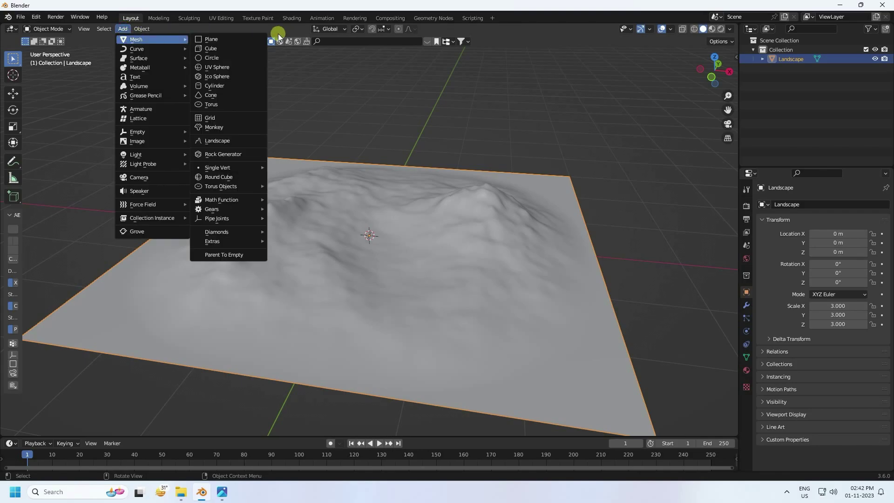
left_click(220, 67)
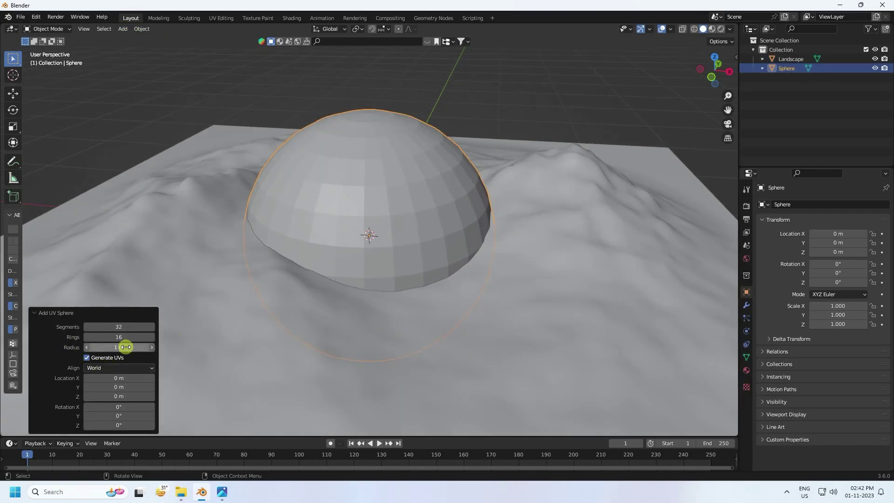
left_click_drag(133, 348, 538, 229)
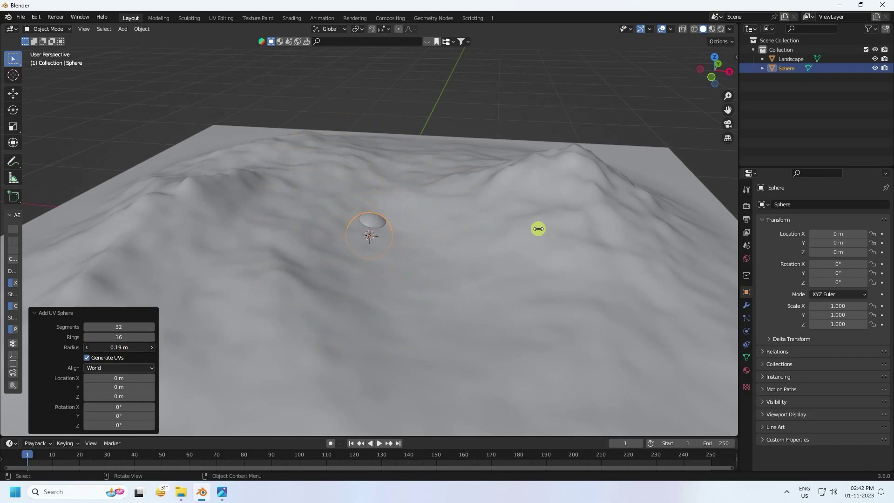
left_click(134, 348)
type("0.2")
key("Return")
Apply smooth shading to the sphere
middle_click_drag(383, 236, 390, 209)
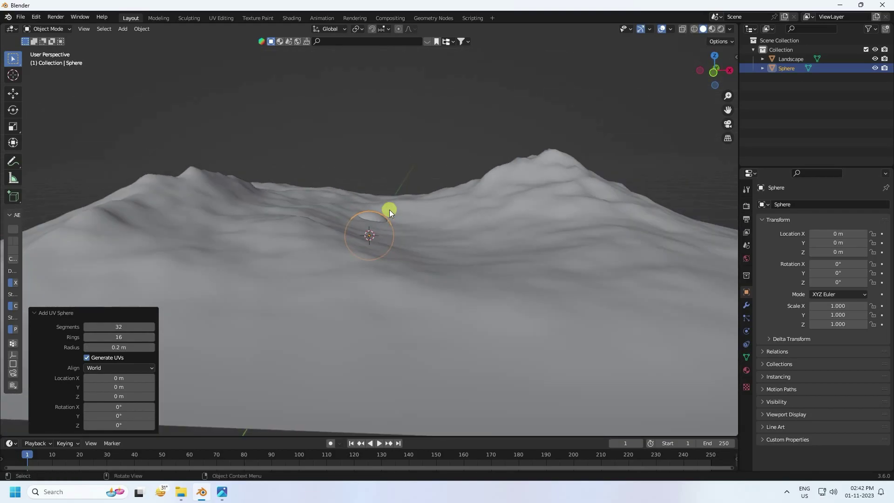
right_click(371, 216)
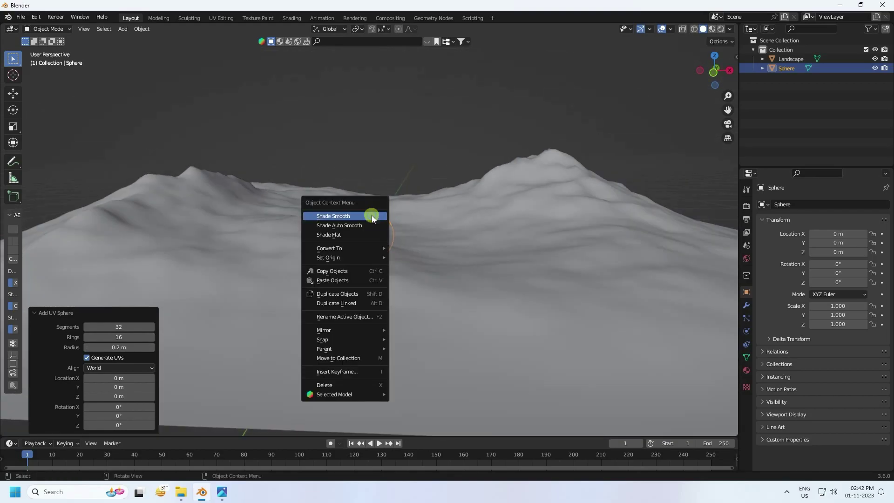
left_click(340, 216)
Hide the landscape in the viewport so that only the sphere is shown
left_click(502, 199)
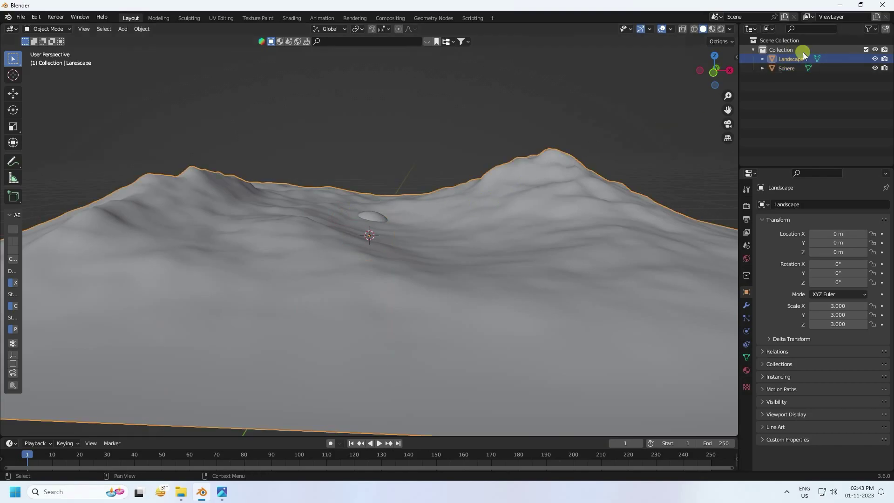
left_click(875, 58)
mouse_move(311, 231)
middle_mouse_down()
mouse_move(378, 206)
mouse_move(291, 158)
middle_mouse_up()
Add a torus around the sphere with a major radius of 0.56 m and a minor radius of 0.14 m
left_click(124, 29)
mouse_move(132, 40)
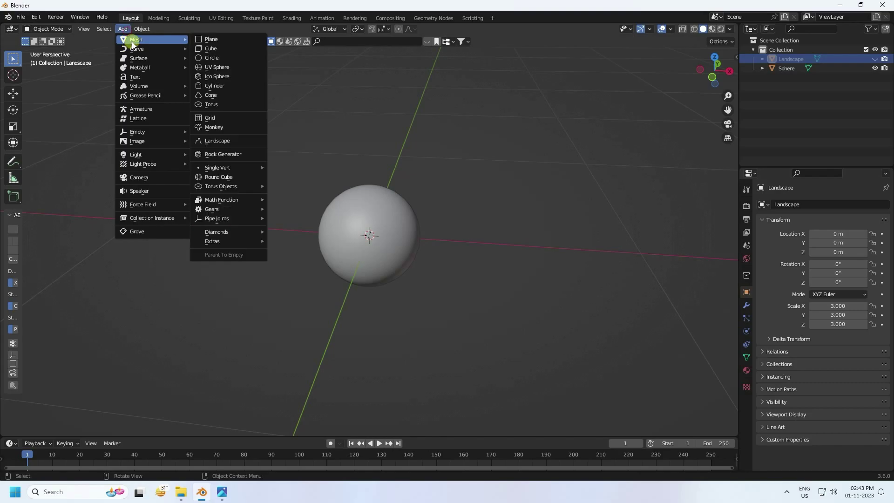
left_click(225, 106)
middle_click_drag(334, 203, 349, 226, "ctrl")
scroll(349, 226, "up", 3)
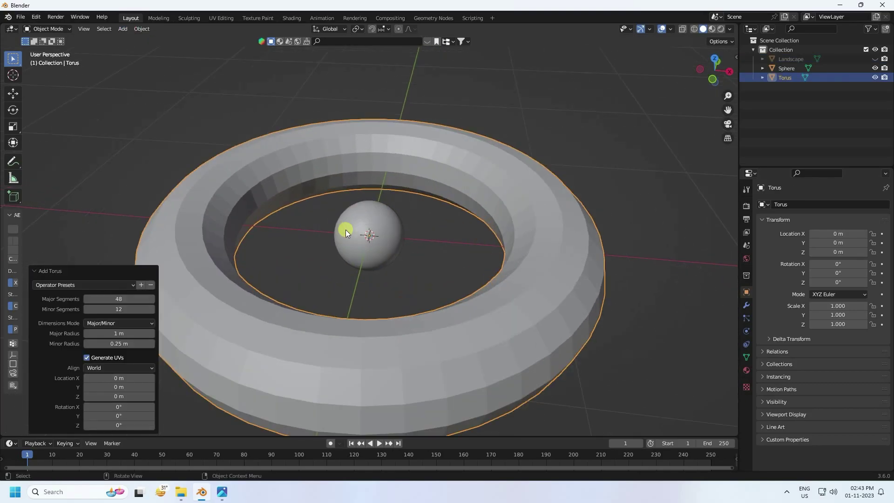
left_click_drag(122, 334, 544, 216)
left_click_drag(122, 343, 340, 227)
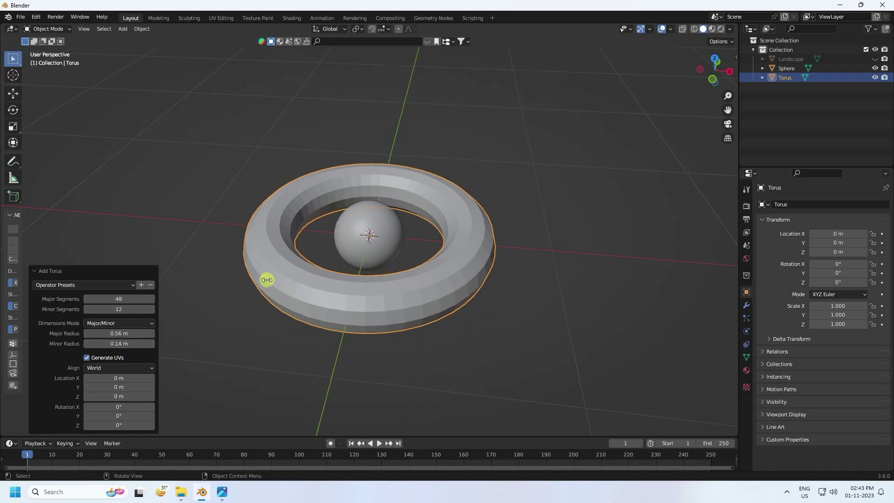
scroll(371, 229, "up", 3)
mouse_move(371, 230)
middle_mouse_down()
mouse_move(376, 264)
mouse_move(378, 243)
middle_mouse_up()
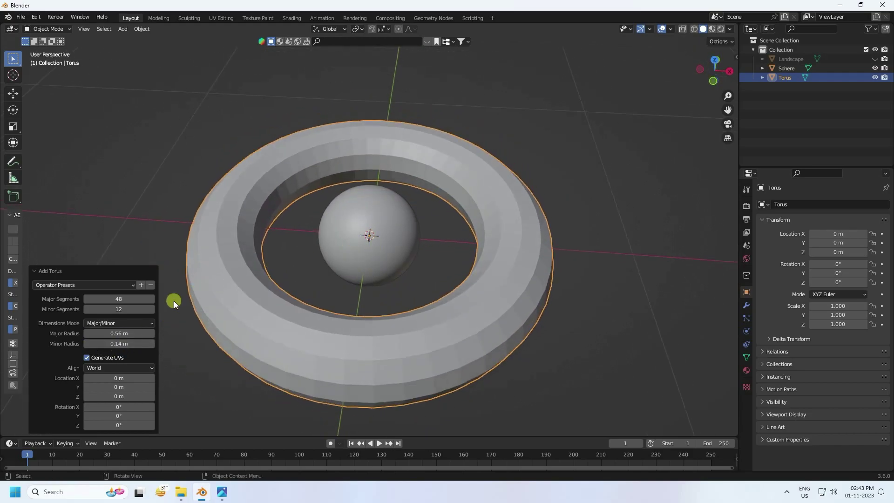
Turn on the wireframe overlay for the geometry in the viewport
left_click(663, 28)
left_click(672, 29)
left_click(661, 29)
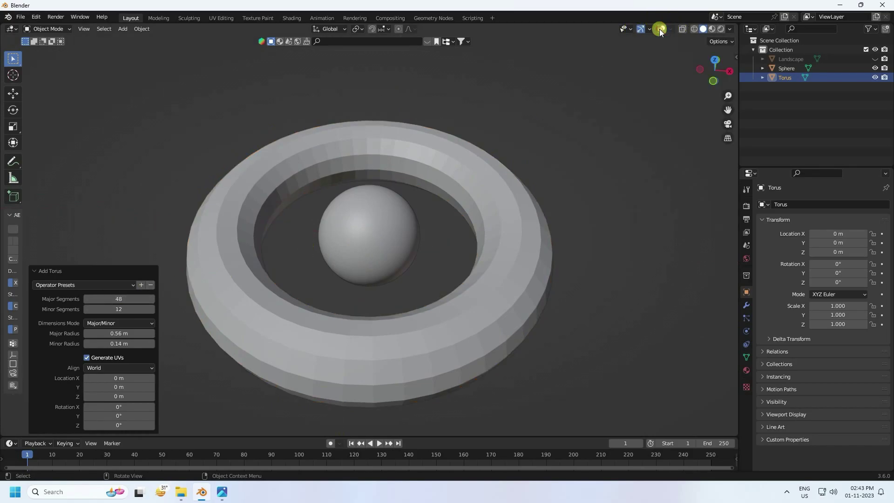
left_click(659, 29)
left_click(668, 29)
left_click(613, 187)
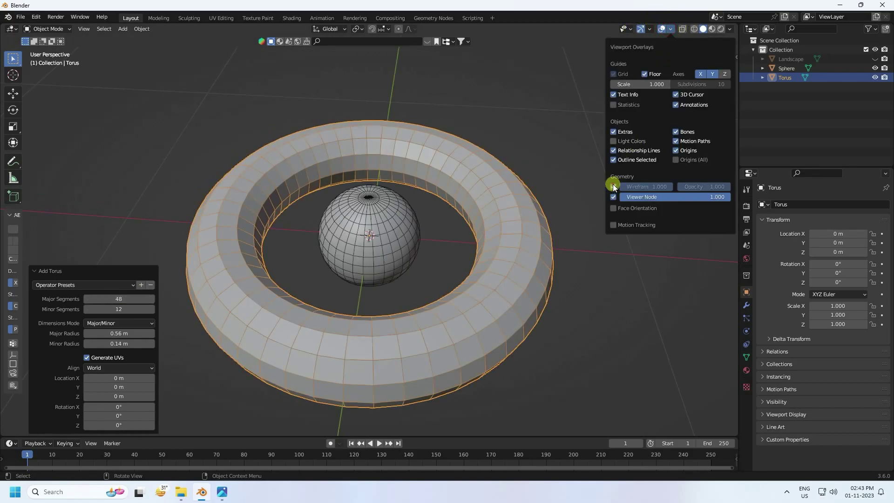
Increase the torus's major segments to 120 in its creation settings
scroll(295, 306, "up", 2)
middle_click_drag(295, 306, 298, 256)
left_click_drag(114, 299, 398, 296)
left_click(113, 300)
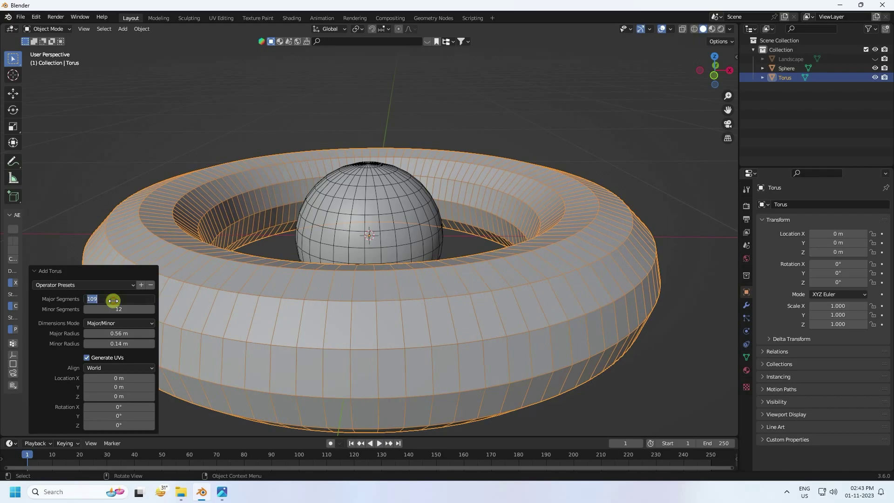
key("Return")
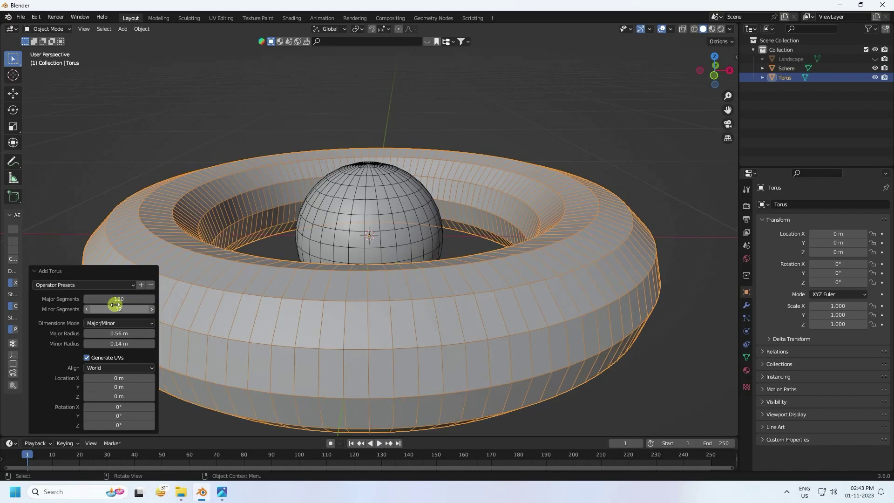
Set the torus's minor segments to 60
left_click_drag(114, 309, 374, 189)
left_click(114, 310)
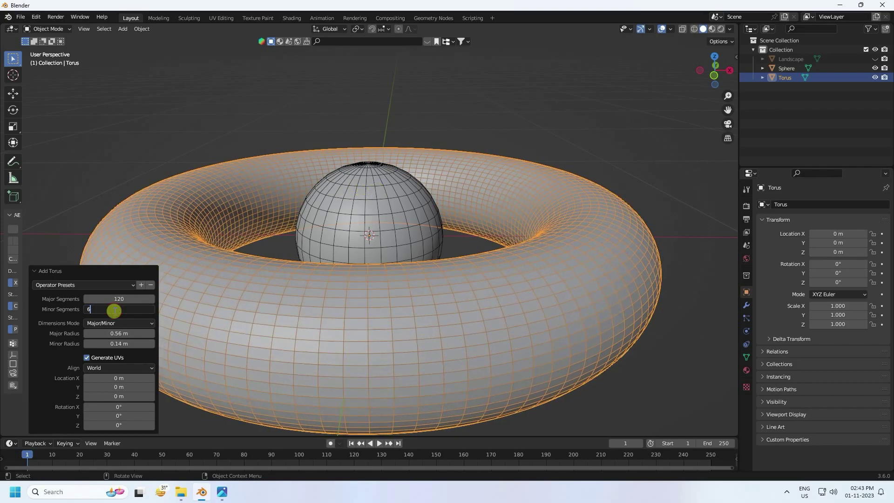
type("60")
key("Return")
middle_click_drag(342, 290, 314, 306)
scroll(342, 247, "down", 3)
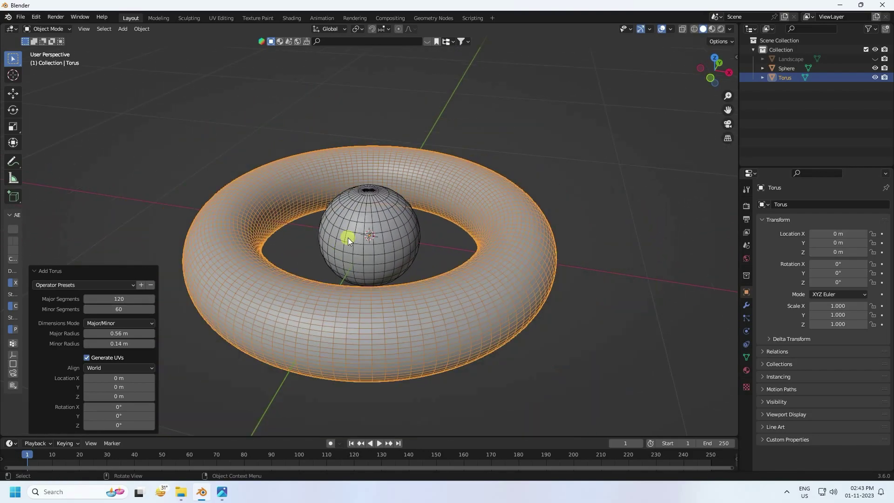
Scale the sphere in the middle of the torus up uniformly to about 1.119
left_click(349, 237)
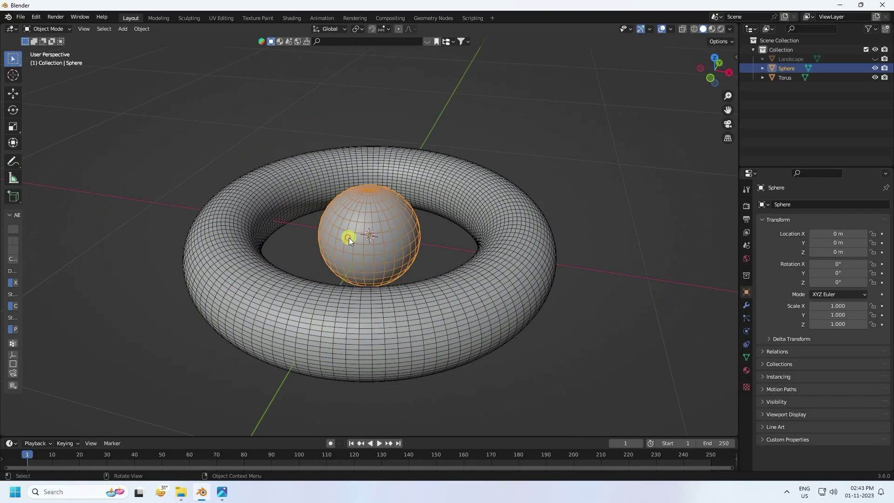
key("s")
left_click(420, 222)
middle_click_drag(420, 222, 408, 242)
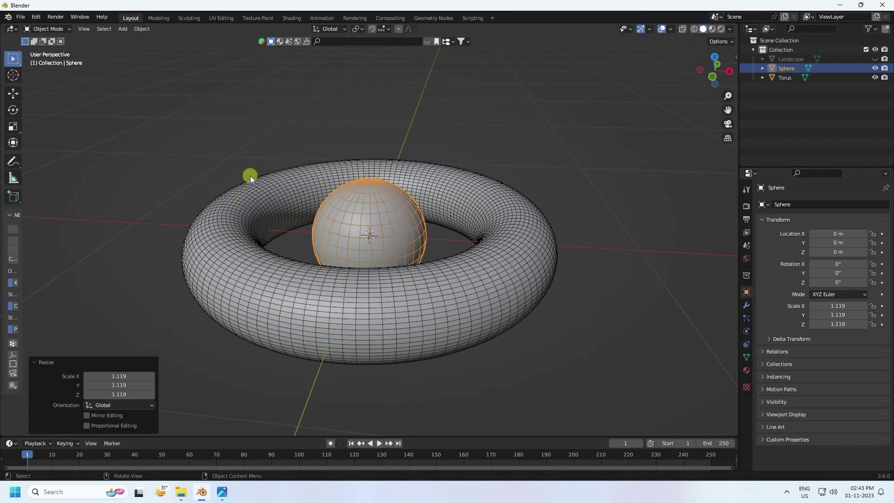
Add a second, thin torus around the first with a major radius of 0.94 m and a minor radius of 0.01 m
left_click(124, 29)
mouse_move(134, 39)
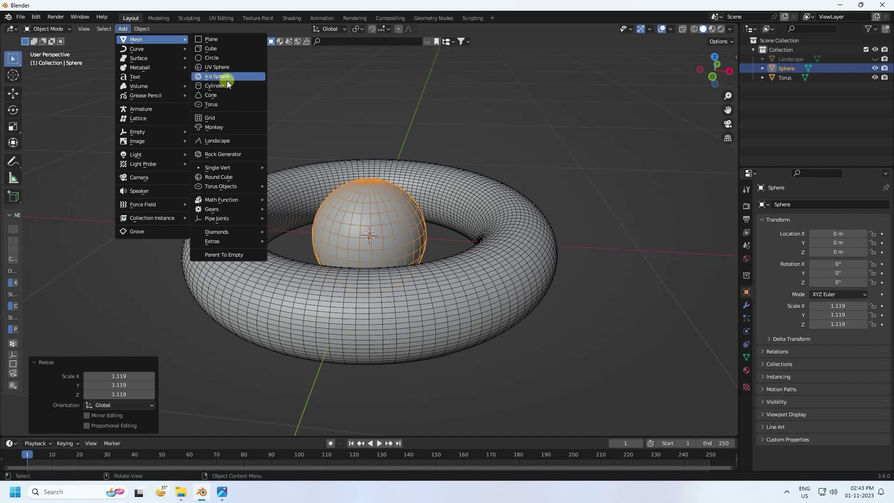
left_click(219, 102)
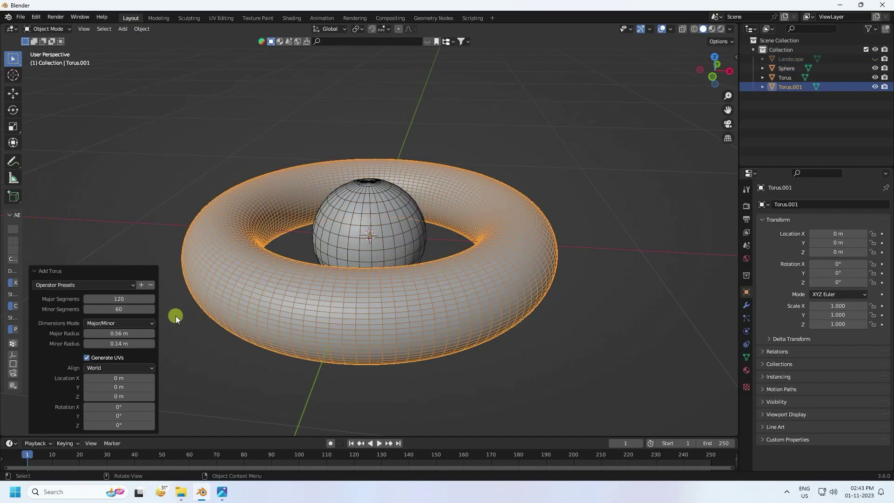
left_click_drag(116, 334, 359, 219)
left_click_drag(119, 343, 559, 223)
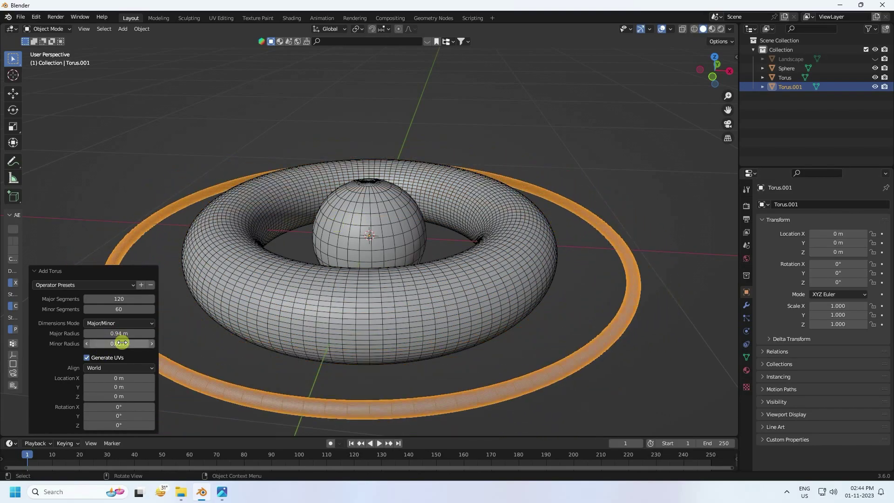
left_click(135, 345)
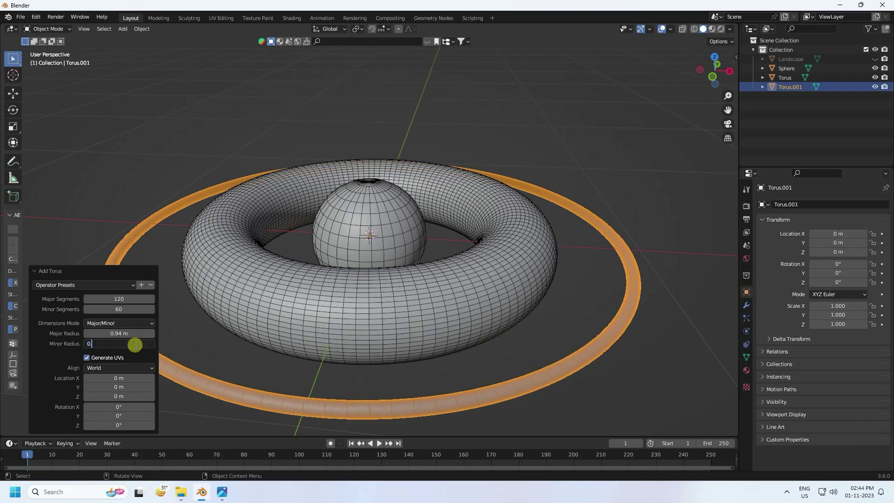
type("0.01")
key("Return")
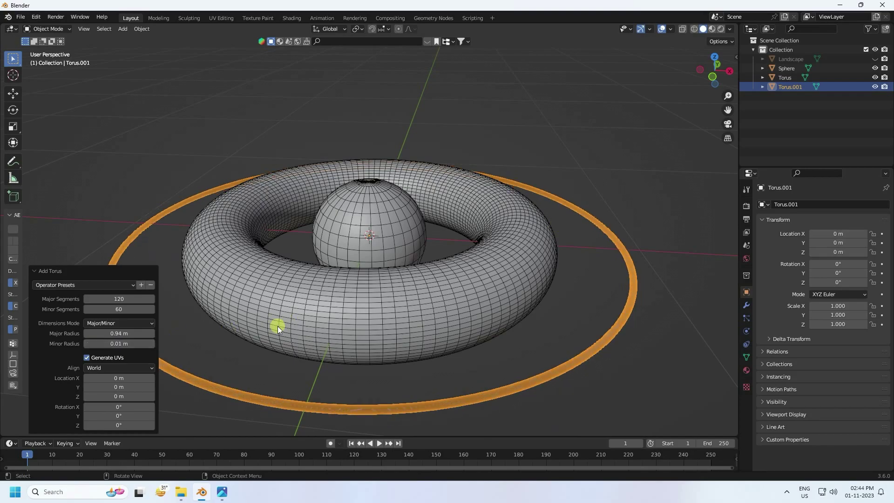
Reduce the thin torus's minor radius to 0.005 m
left_click(102, 343)
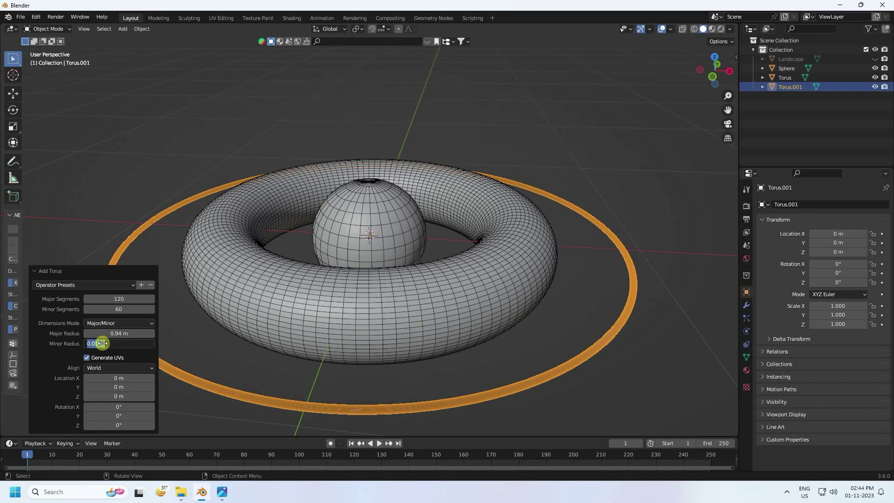
left_click(95, 343)
type("0")
key("Return")
left_click(112, 347)
left_click(109, 347)
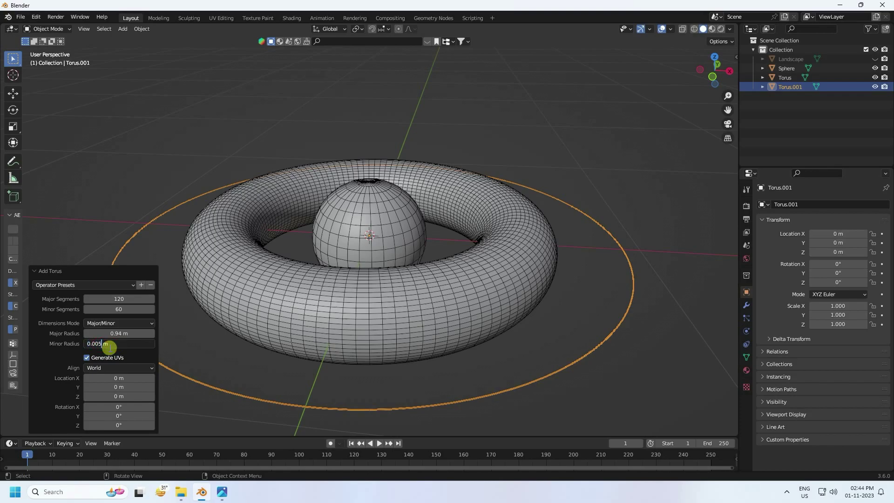
key("Return")
middle_click_drag(372, 345, 384, 322)
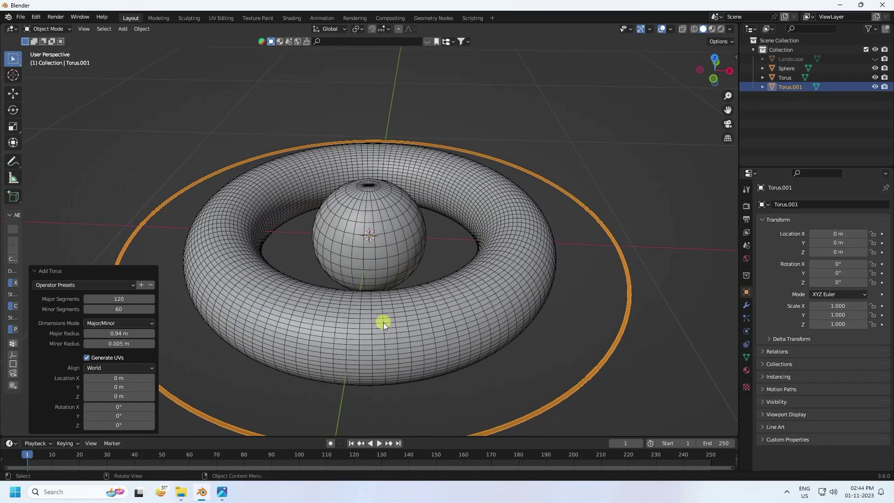
Set the thin torus's major radius to 1 m
left_click(119, 332)
type("1")
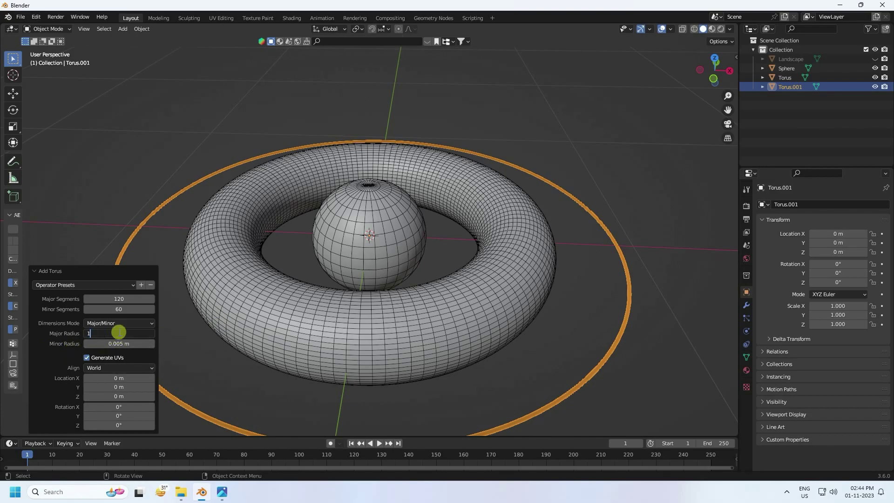
key("Return")
middle_click_drag(356, 247, 356, 280)
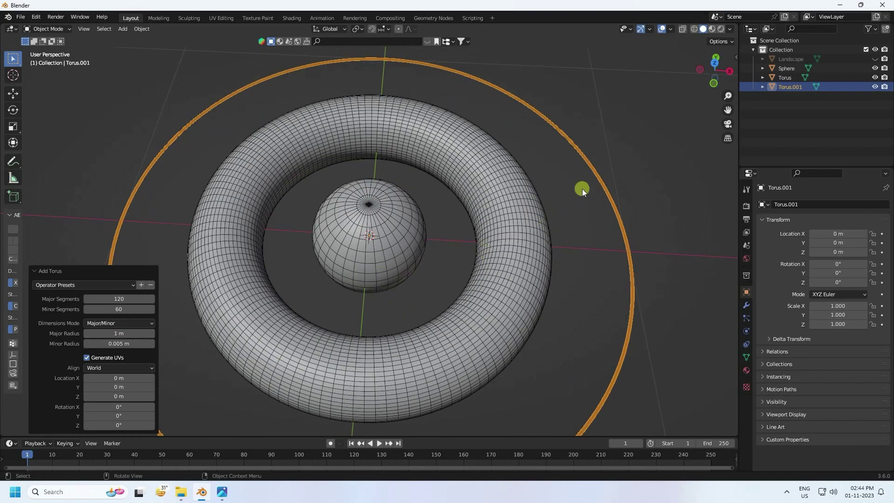
Scale the thin torus down uniformly to about 0.885, keeping it outside the thick torus
key("s")
left_click(601, 176)
middle_click_drag(601, 175, 532, 271)
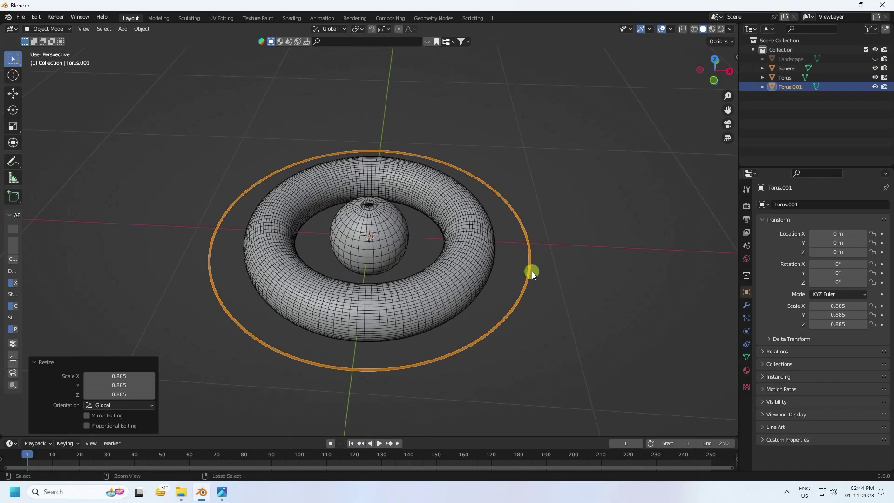
Duplicate the thin ring and scale the copy up by about 1.06 to form a second outer ring
key("ctrl+c")
key("ctrl+v")
key("s")
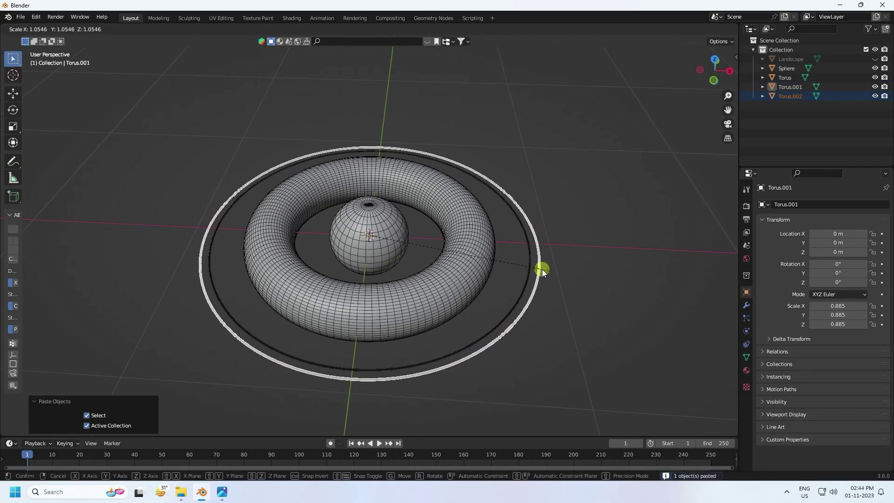
left_click(542, 269)
Duplicate the second thin ring and scale the copy up by about 1.067 as a third outer ring
key("ctrl+c")
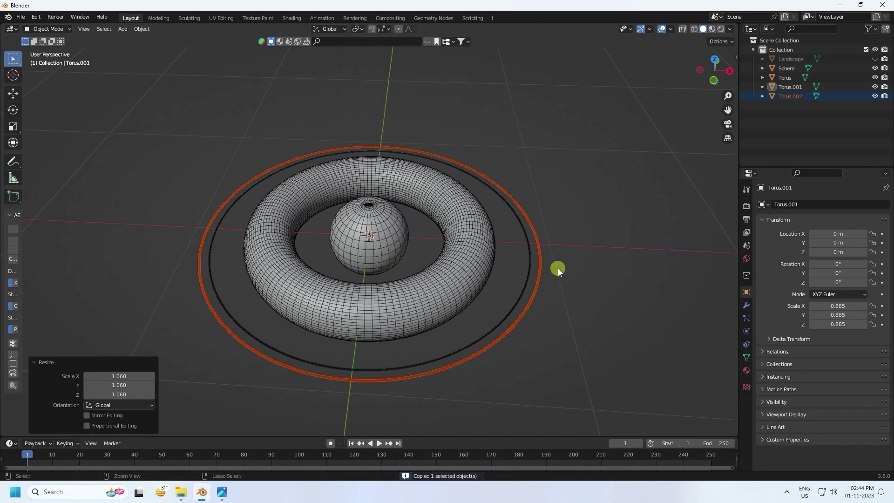
key("ctrl+v")
key("s")
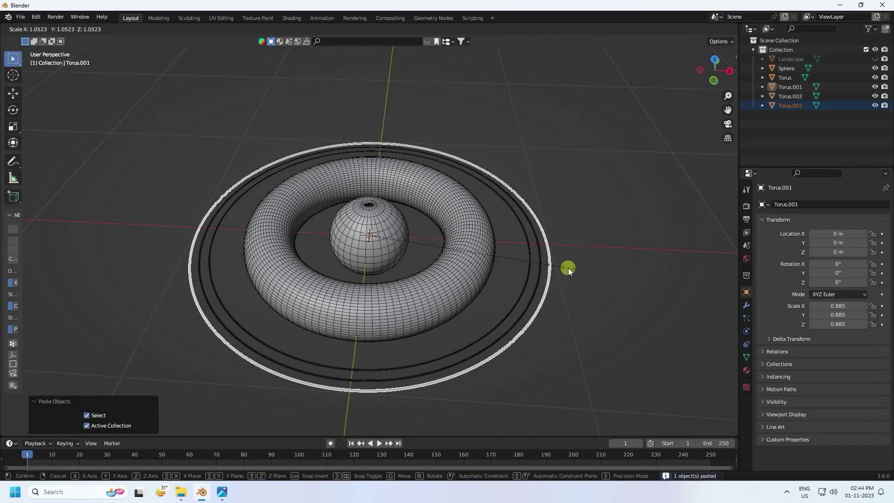
left_click(571, 267)
Fatten the thick torus's whole mesh by about 0.033 m in Edit Mode, then return to Object Mode with nothing selected
middle_click_drag(494, 281, 359, 289)
scroll(359, 289, "up", 4)
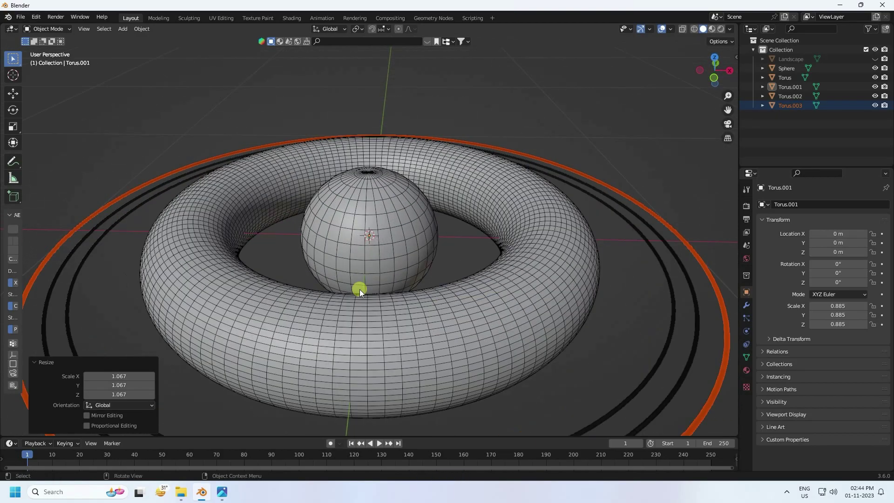
scroll(340, 297, "down", 3)
scroll(339, 298, "up", 2)
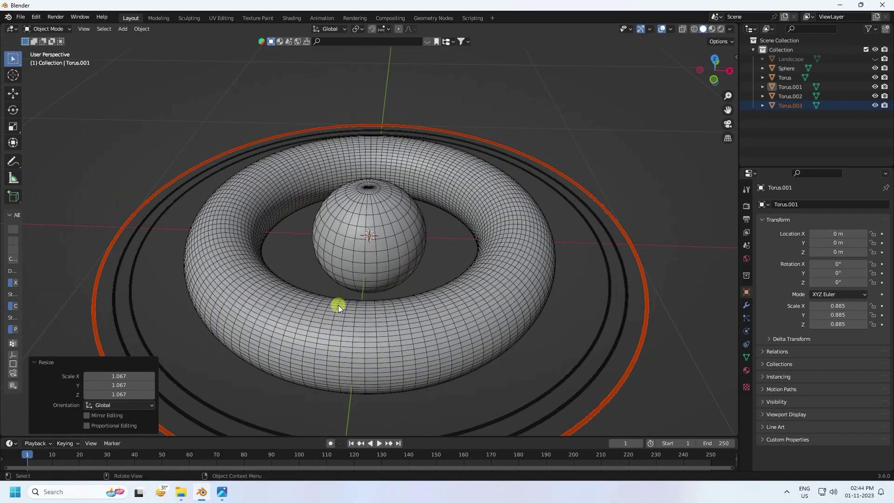
left_click(309, 320)
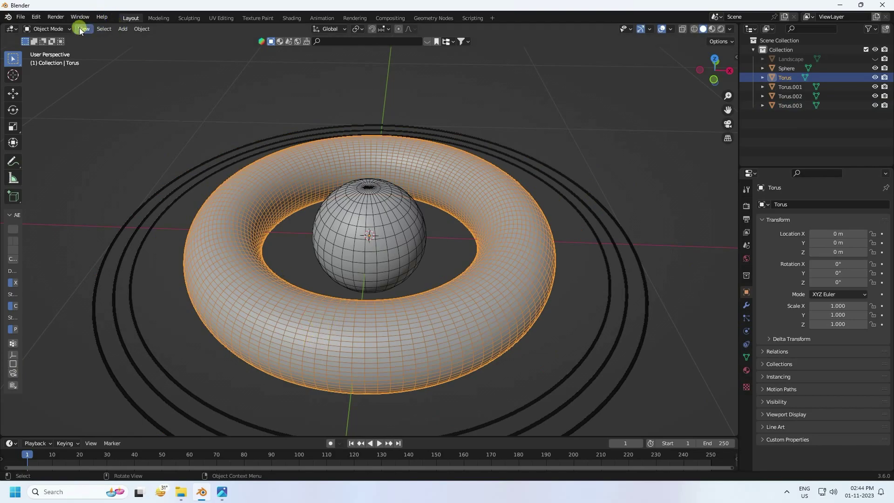
left_click(57, 29)
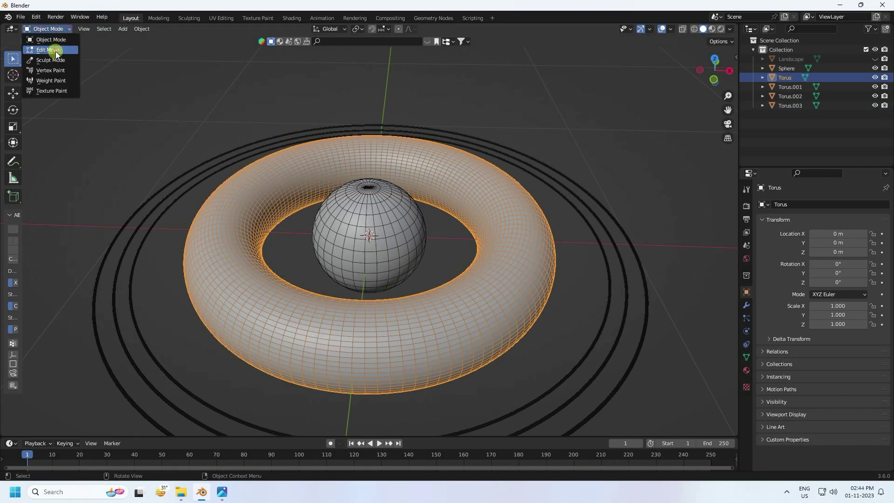
left_click(54, 52)
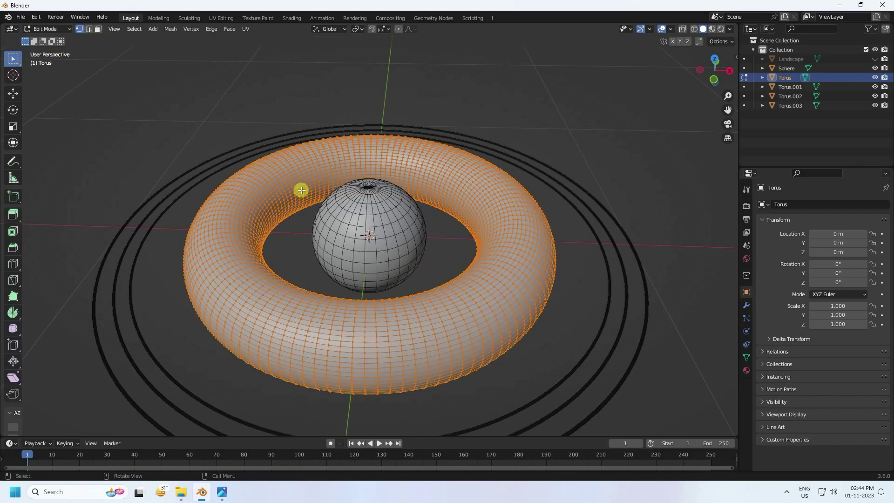
key("alt+s")
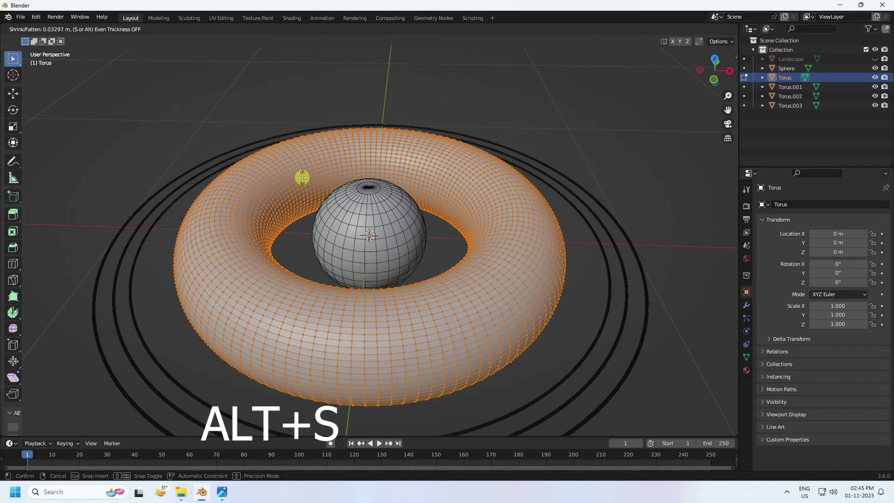
left_click(302, 178)
middle_click_drag(301, 177, 343, 205)
left_click(42, 34)
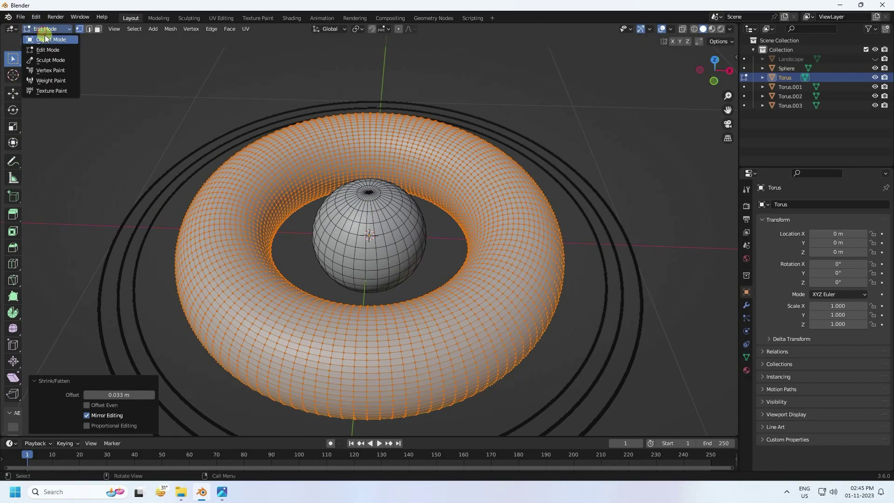
left_click(45, 25)
left_click(408, 225)
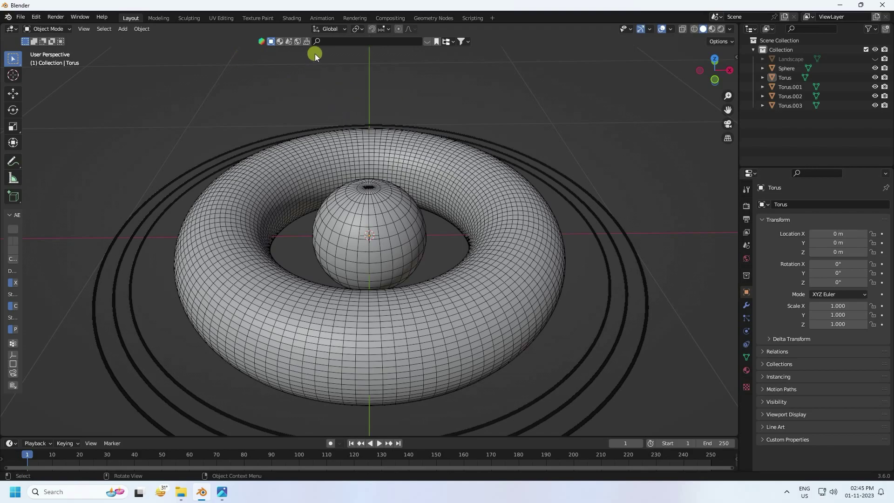
Search the online material library for "lava" and apply the Lava metal material to the sphere
left_click(338, 43)
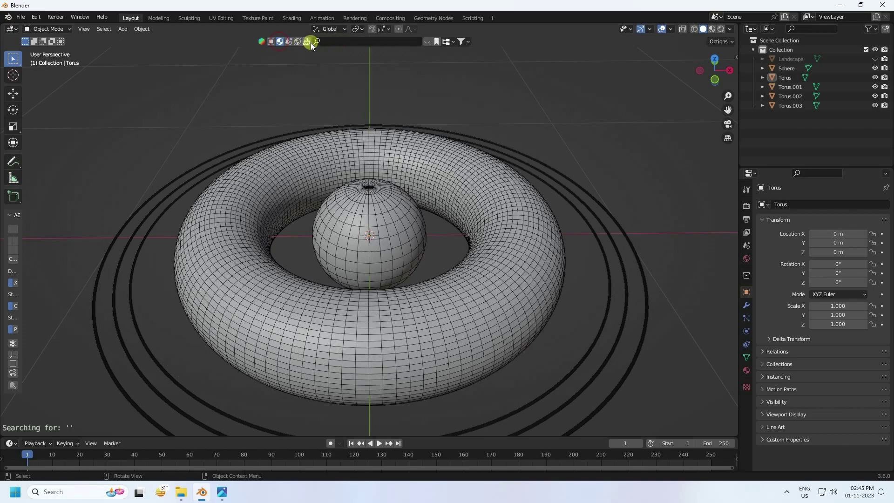
left_click(333, 41)
type("lava")
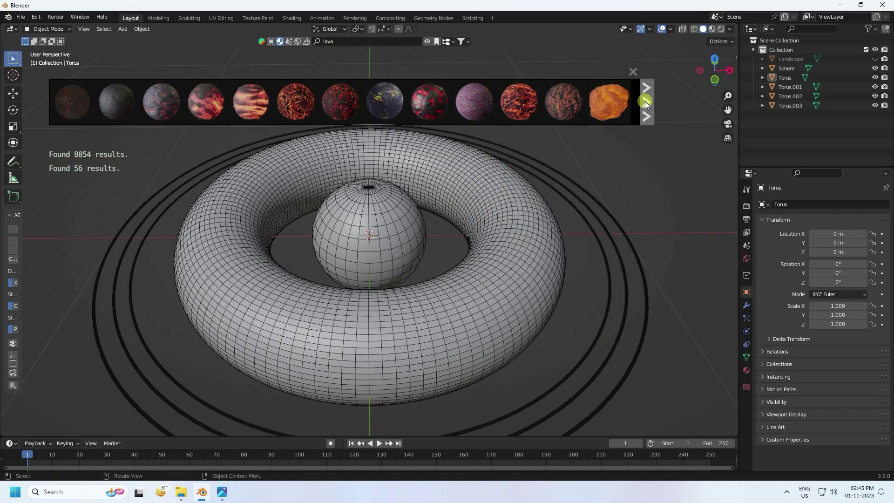
mouse_move(255, 97)
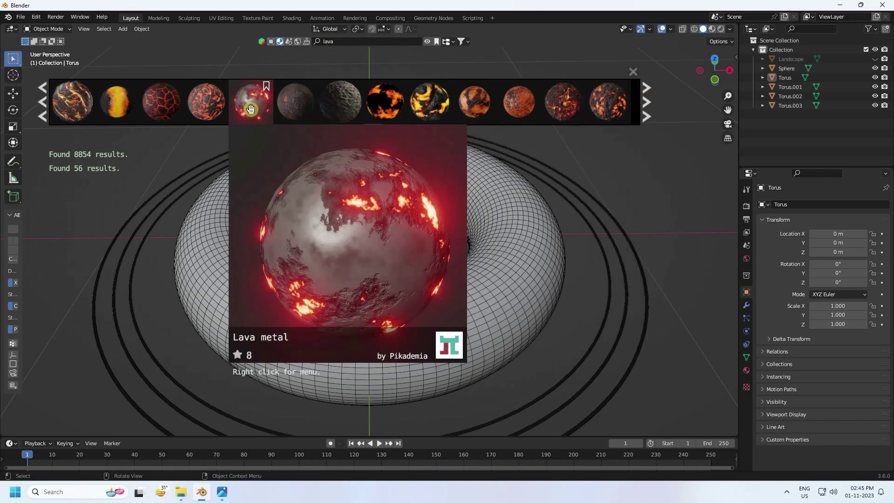
left_click_drag(251, 108, 356, 212)
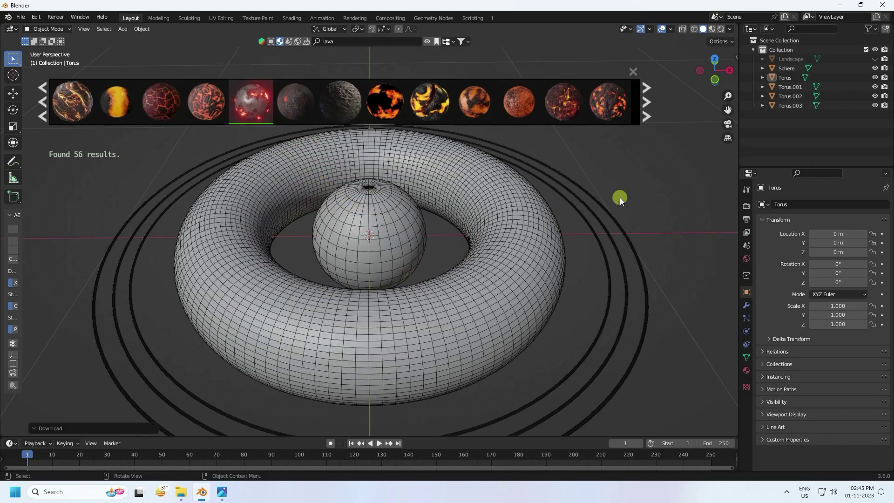
Switch the viewport shading to Material Preview and get a closer view of the sphere's material
left_click(711, 29)
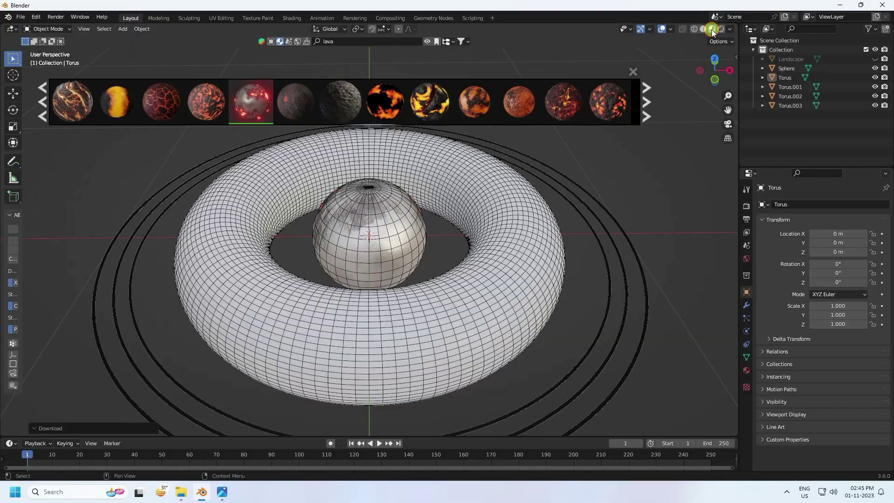
scroll(359, 225, "up", 4)
middle_click_drag(411, 263, 351, 255)
Rotate the sphere freely to about X 139°, Y 52° and Z 28° so the glowing lava patches face the view
left_click(351, 255)
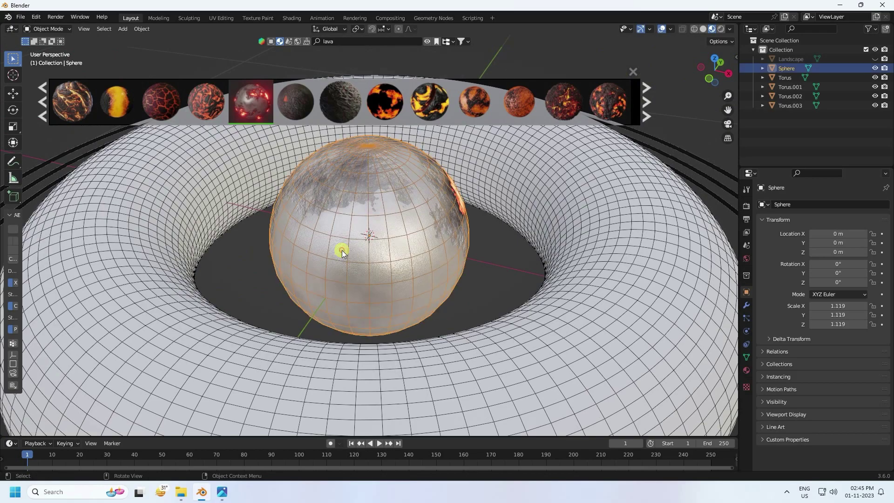
left_click(13, 111)
left_click_drag(394, 234, 351, 329)
mouse_move(378, 225)
left_mouse_down()
mouse_move(398, 242)
mouse_move(393, 230)
left_mouse_up()
left_click(13, 94)
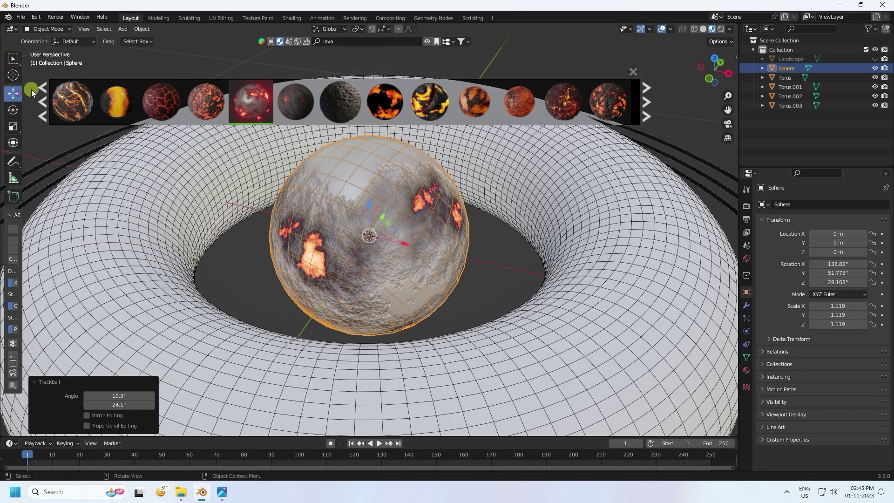
Deselect the sphere and close the material library results, keeping the whole torus and rings in view
left_click(150, 57)
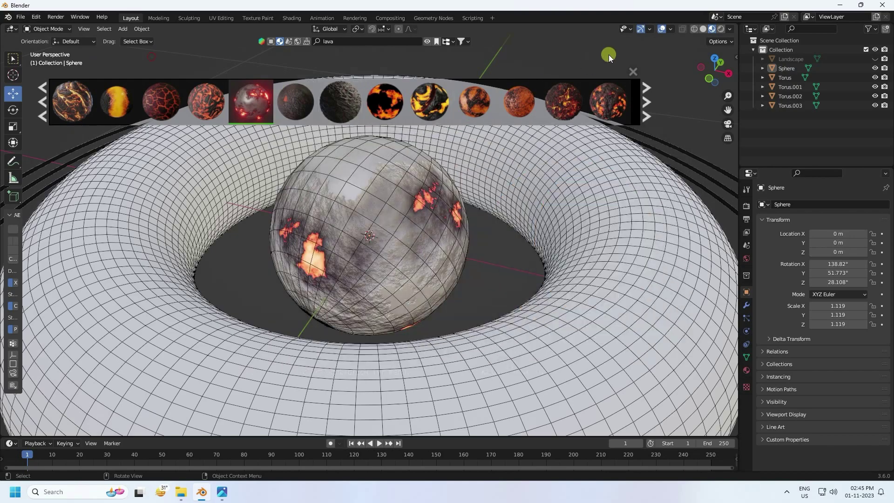
left_click(632, 70)
scroll(251, 216, "down", 4)
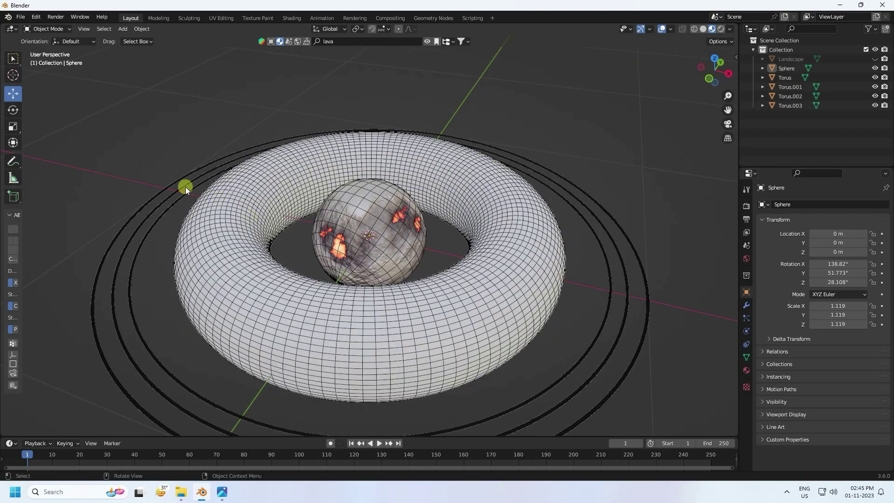
Add a Displace modifier with a new texture to the thick torus
left_click(185, 188)
left_click(224, 266)
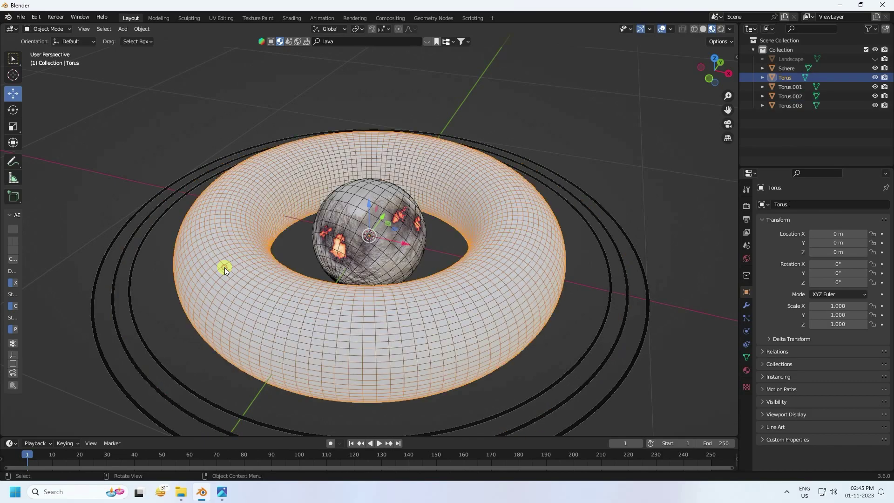
left_click(746, 305)
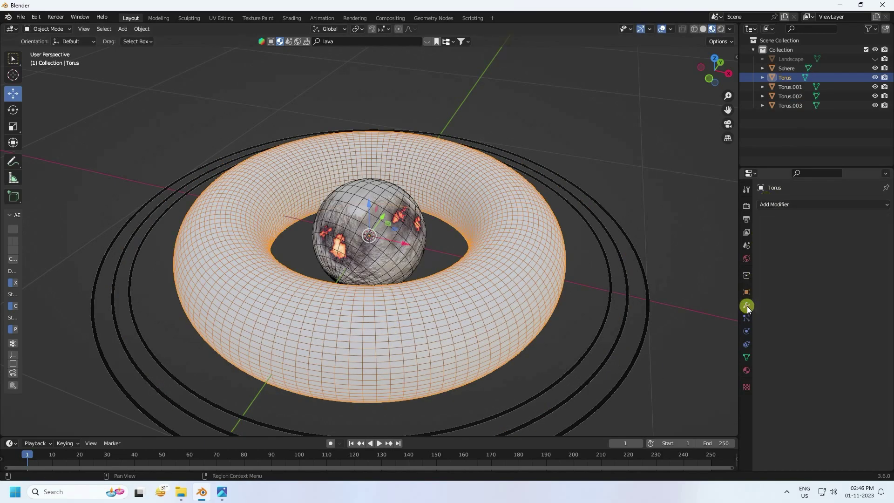
left_click(773, 205)
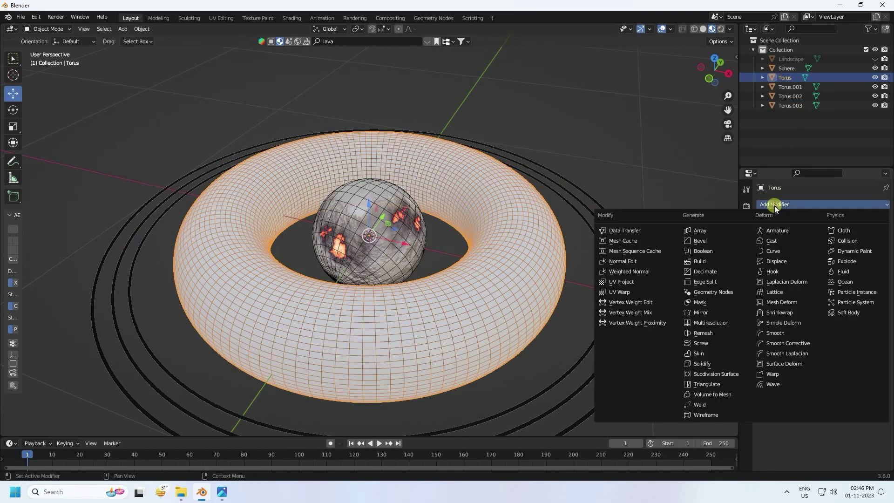
left_click(778, 262)
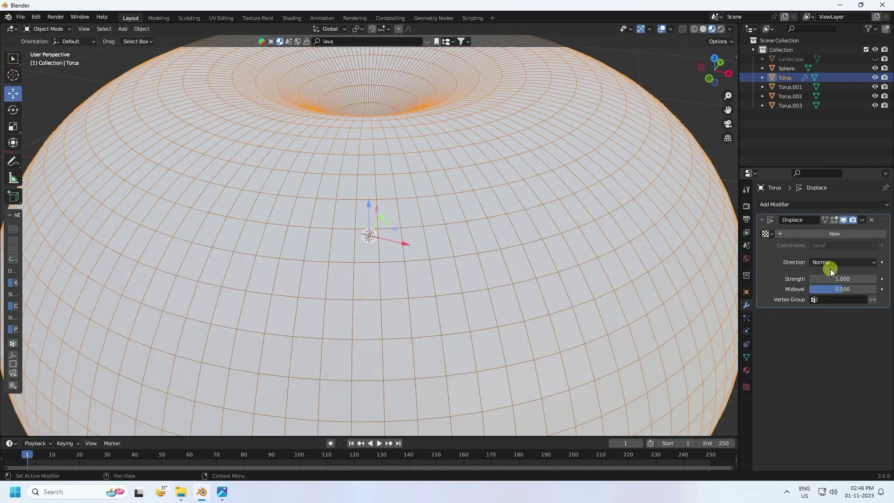
left_click(815, 235)
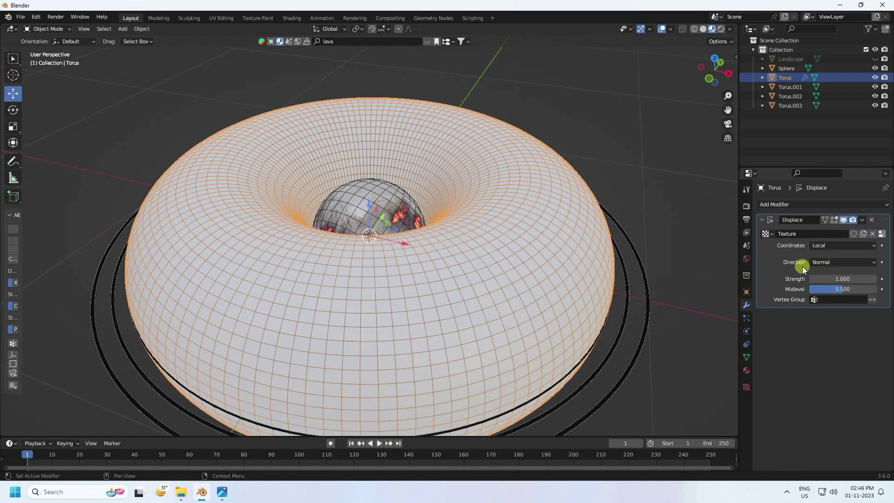
Set the Displace modifier's coordinates to UV and its strength to 0.1
left_click(826, 245)
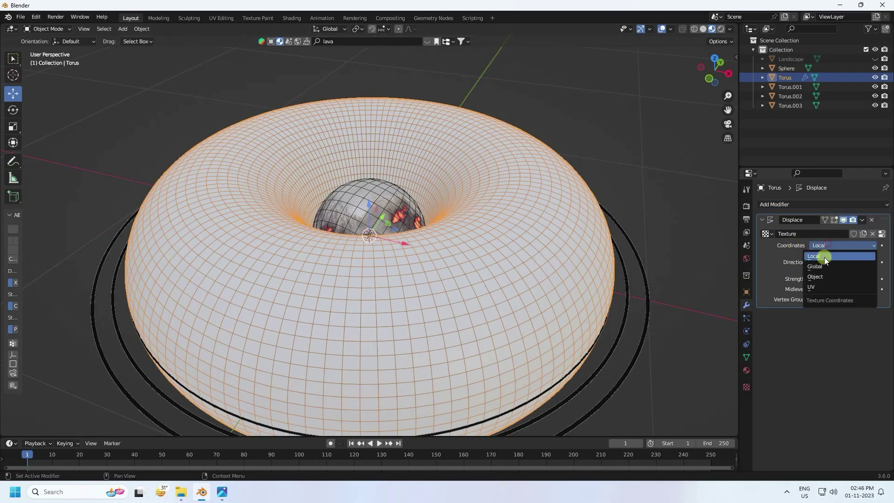
left_click(811, 287)
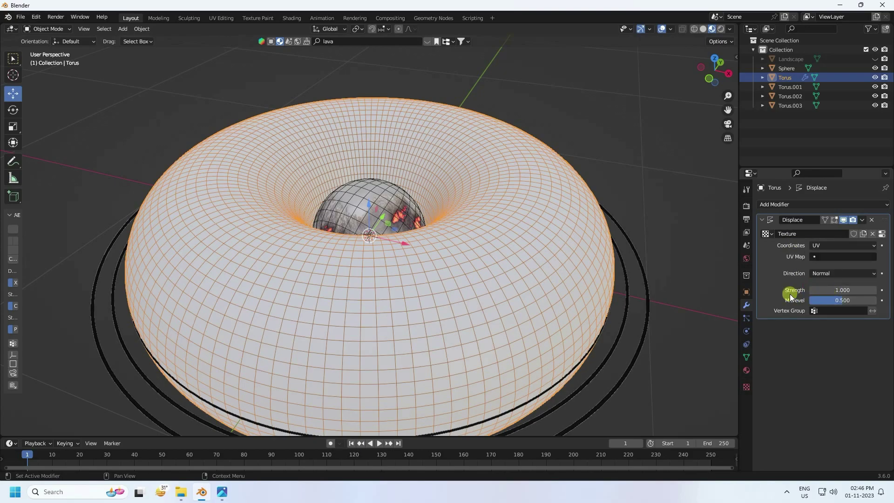
left_click(834, 289)
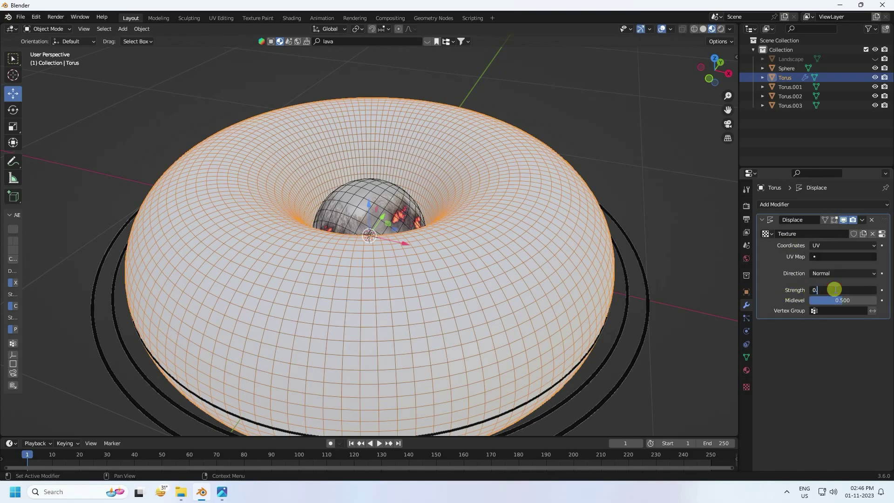
key("Return")
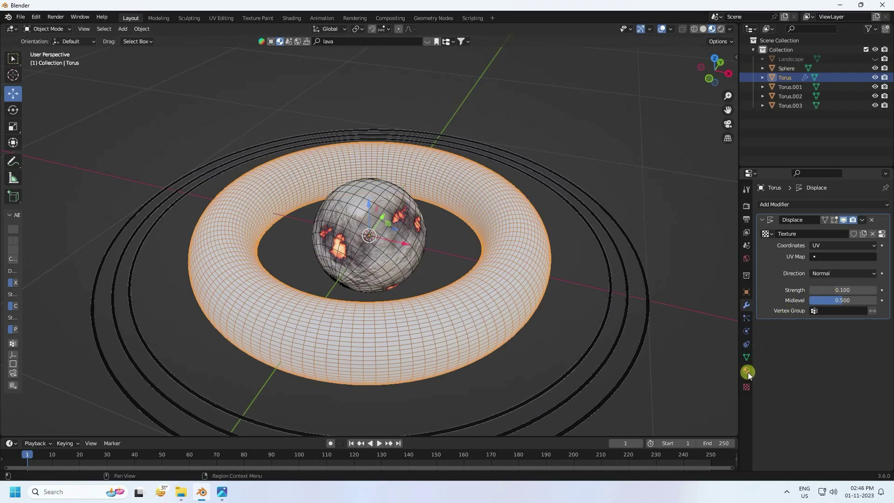
left_click(748, 386)
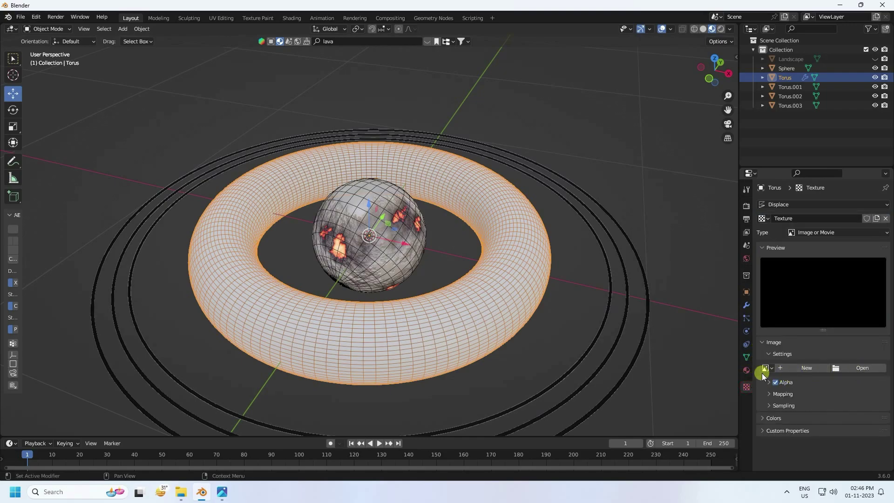
left_click(850, 368)
left_click(131, 196)
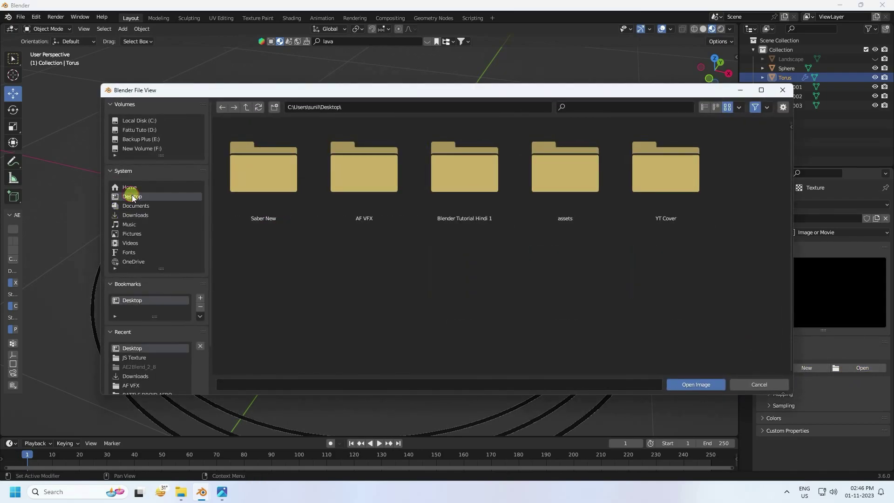
double_click(470, 175)
double_click(465, 175)
left_click(359, 182)
left_click(343, 164)
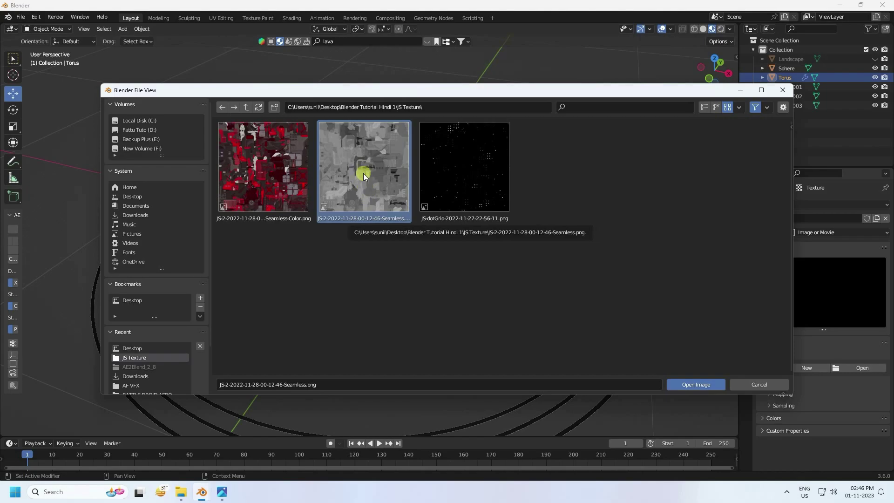
left_click(701, 382)
left_click(460, 337)
scroll(460, 337, "up", 3)
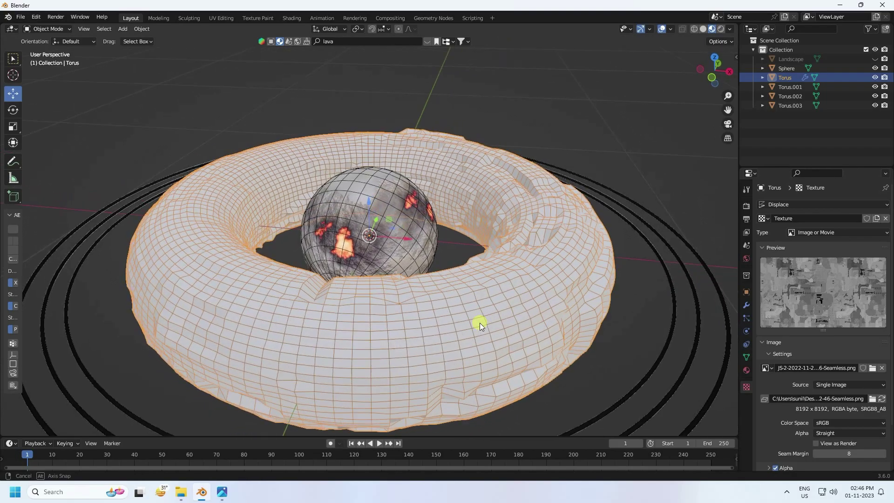
Set the displacement texture's mapping to repeat 4 times along X
scroll(765, 410, "down", 3)
left_click(770, 426)
scroll(777, 373, "down", 4)
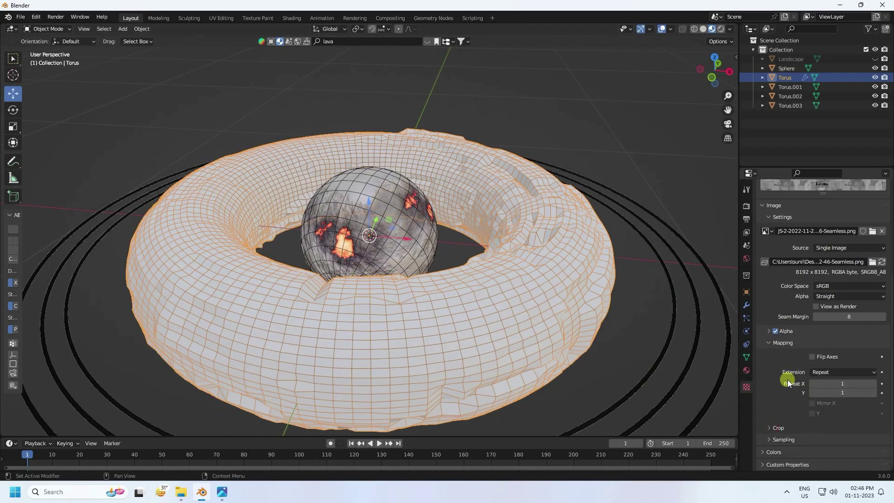
left_click_drag(834, 382, 856, 383)
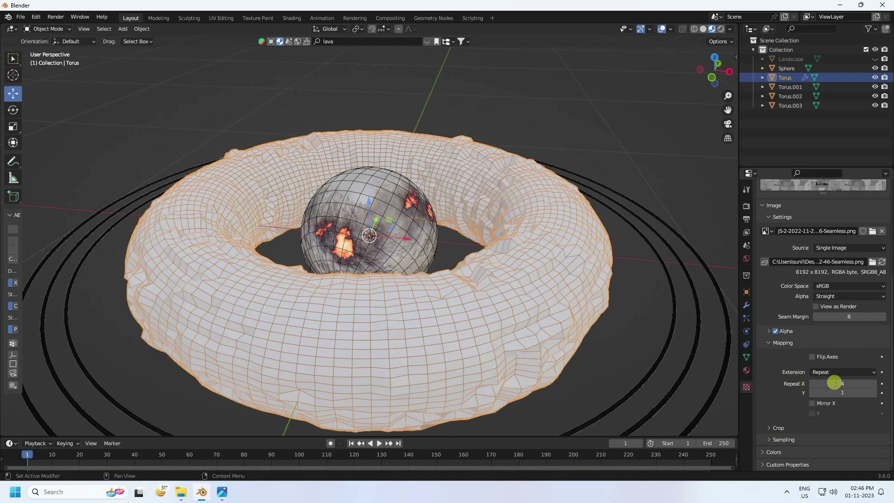
mouse_move(482, 296)
middle_mouse_down()
mouse_move(483, 275)
mouse_move(489, 300)
middle_mouse_up()
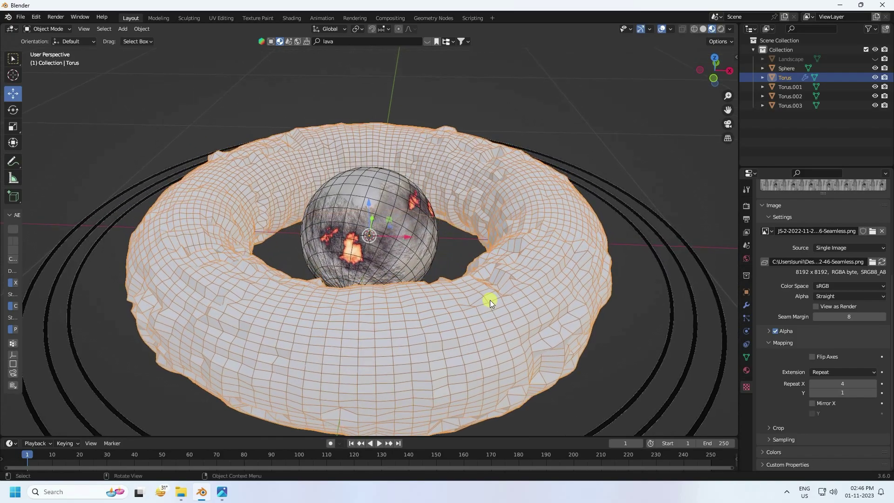
Add a Subdivision Surface modifier to the thick torus with both viewport and render levels set to 5
left_click(746, 296)
left_click(748, 304)
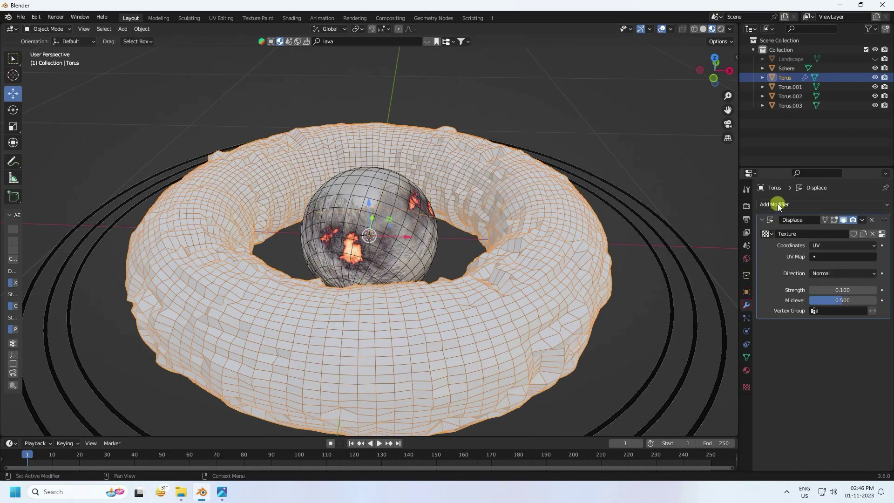
left_click(814, 204)
left_click(714, 375)
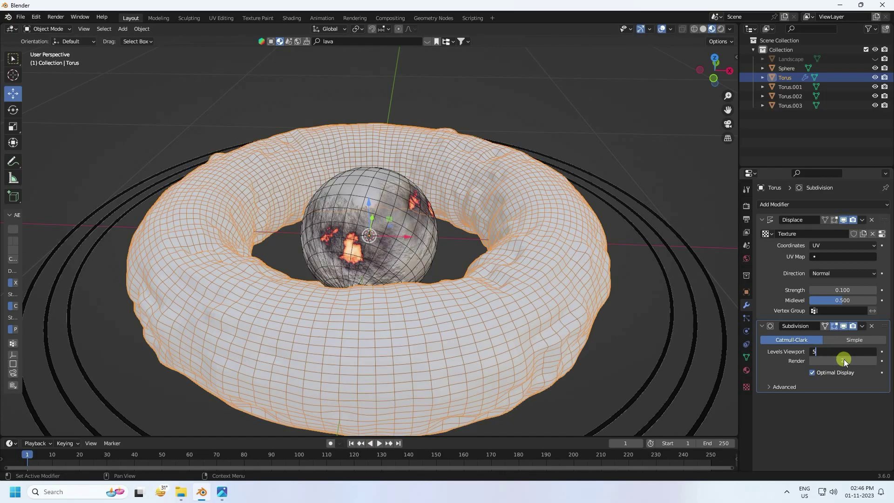
left_click(842, 360)
left_click(842, 361)
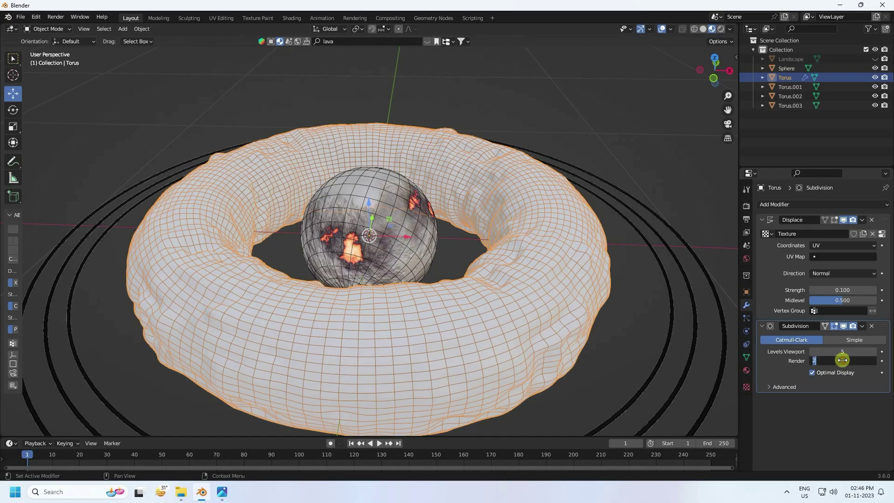
type("5")
key("Return")
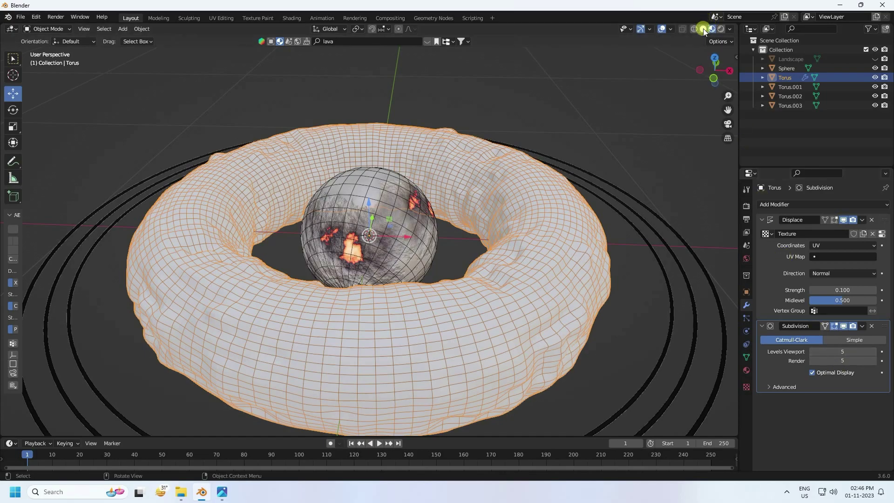
Switch the viewport to Solid shading and place the torus's Subdivision modifier above Displace in the stack
left_click(703, 29)
left_click_drag(818, 371, 585, 246)
middle_click_drag(431, 299, 519, 139)
scroll(428, 284, "up", 3)
Turn off the wireframe overlay and set the torus's viewport subdivision levels to 4
left_click(670, 29)
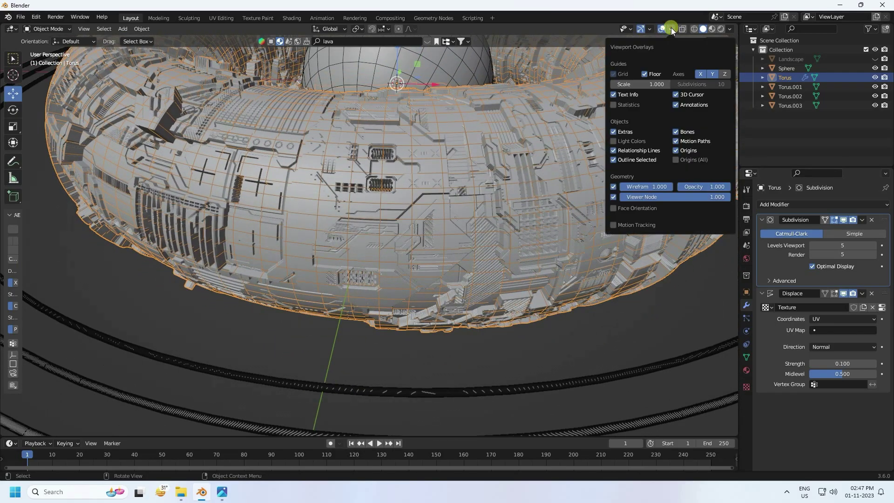
left_click(613, 187)
middle_click_drag(399, 219, 354, 309)
scroll(350, 305, "down", 4)
scroll(347, 303, "up", 3)
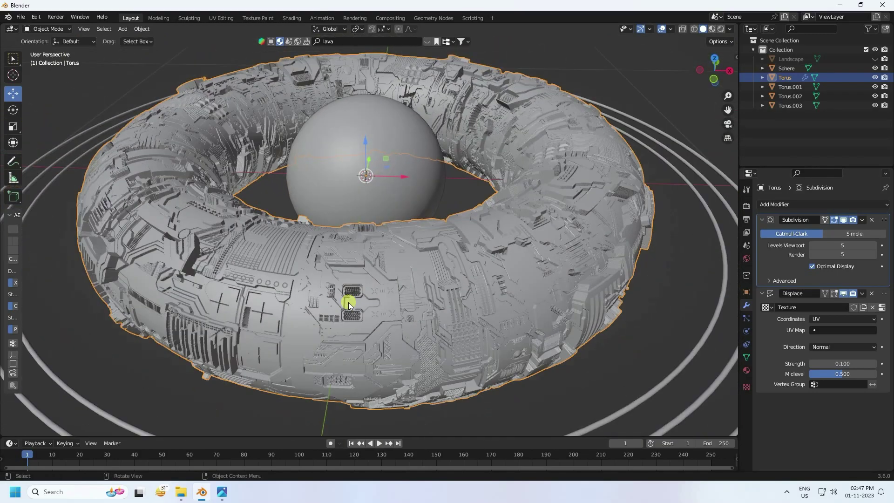
left_click(843, 245)
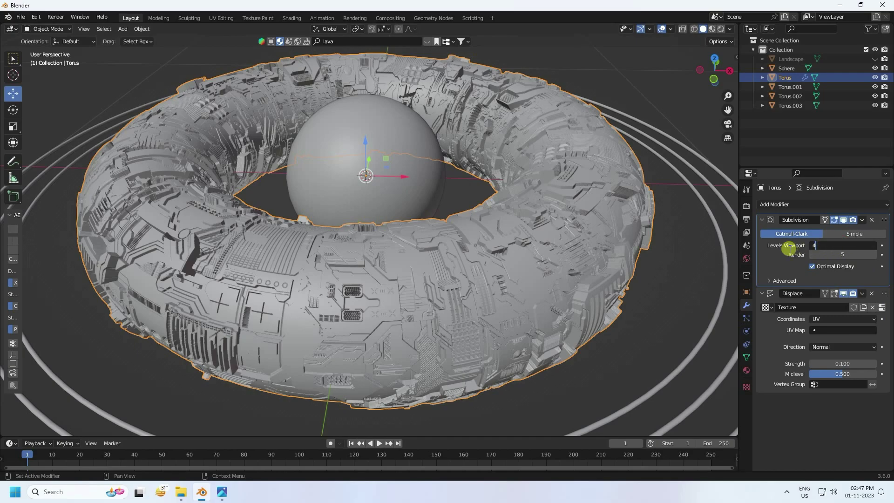
key("Return")
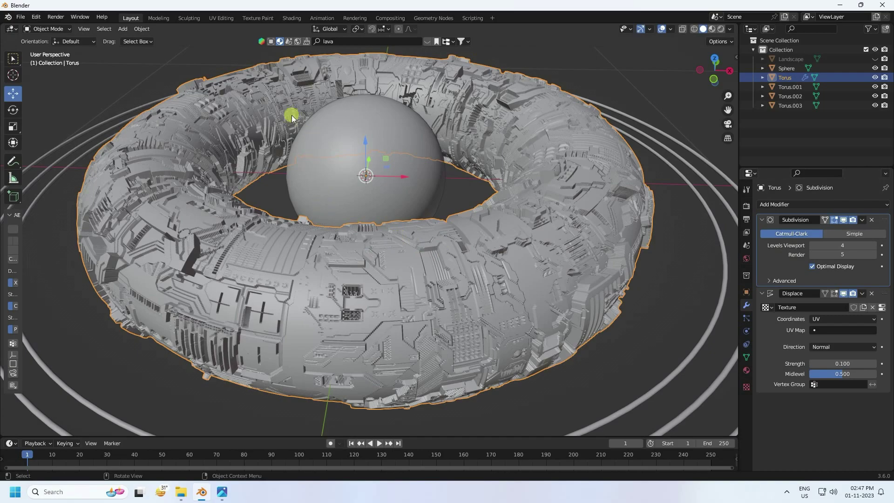
Switch to the Shading workspace and create a new material for the thick torus
left_click(290, 18)
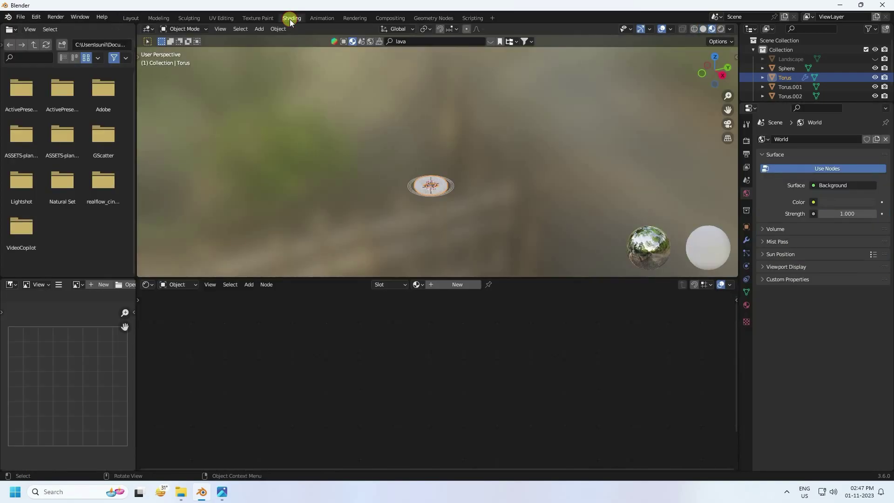
middle_click_drag(442, 213, 422, 202)
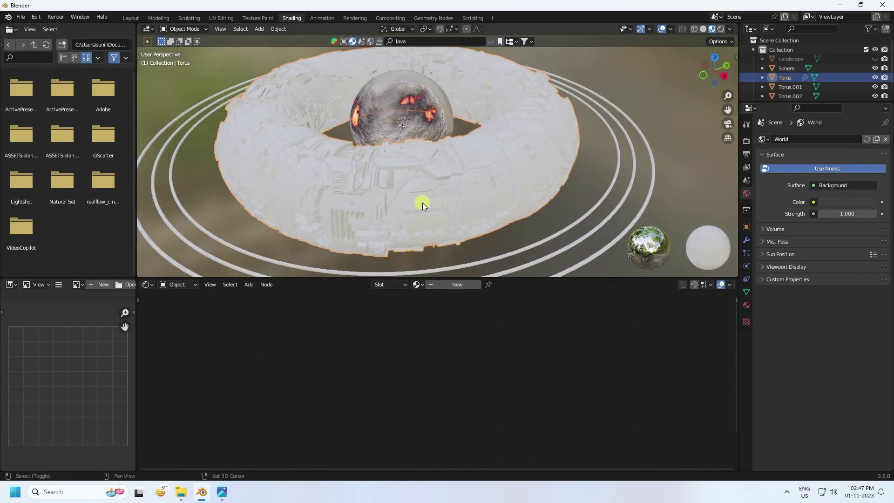
left_click(436, 285)
middle_click_drag(328, 341, 379, 384)
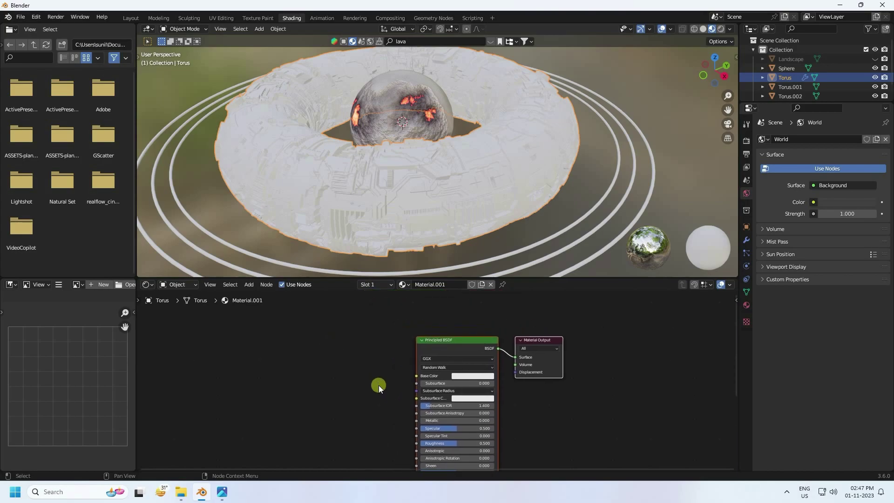
Add an Image Texture with Mapping and Texture Coordinate nodes to the Principled BSDF's base color
left_click(442, 341)
key("ctrl+t")
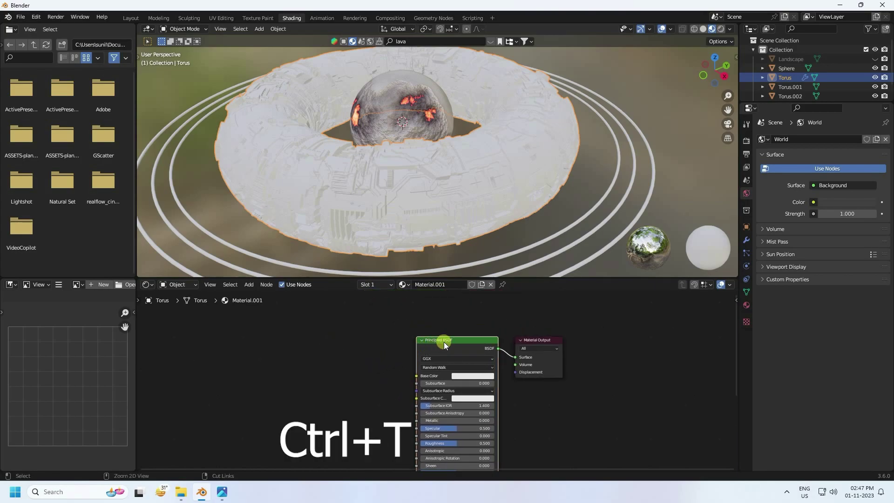
scroll(372, 334, "up", 2)
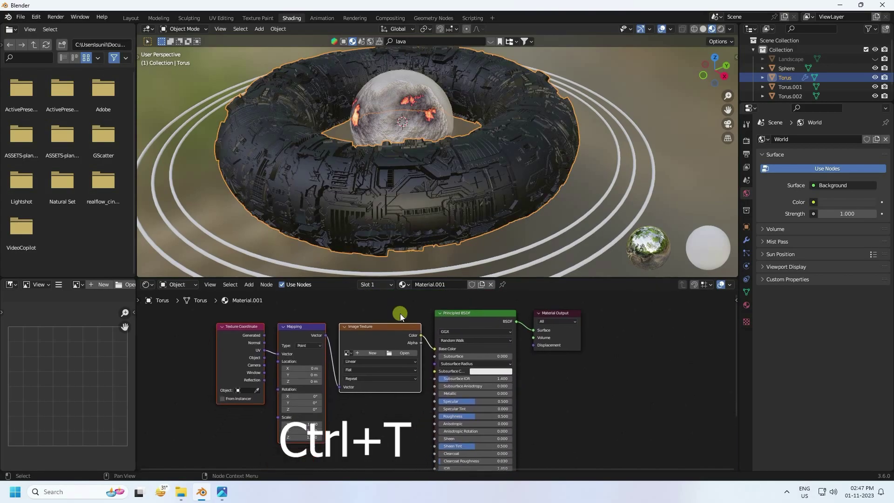
left_click(376, 339)
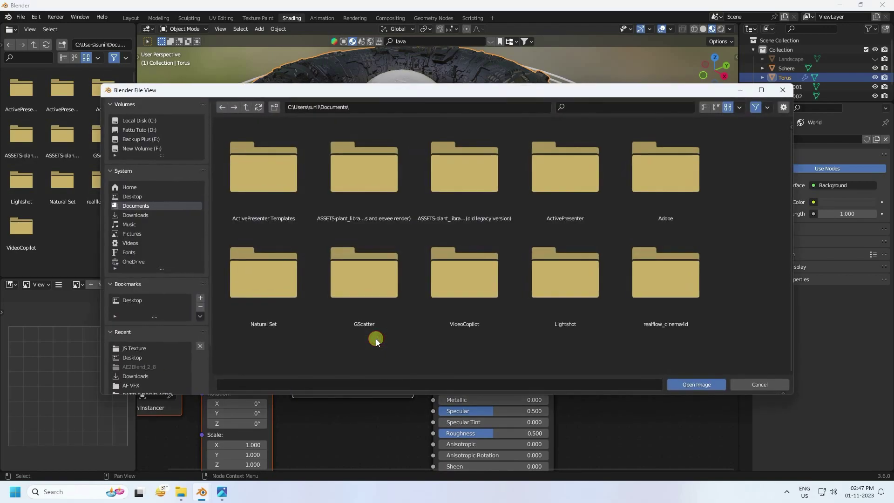
left_click(130, 197)
double_click(519, 191)
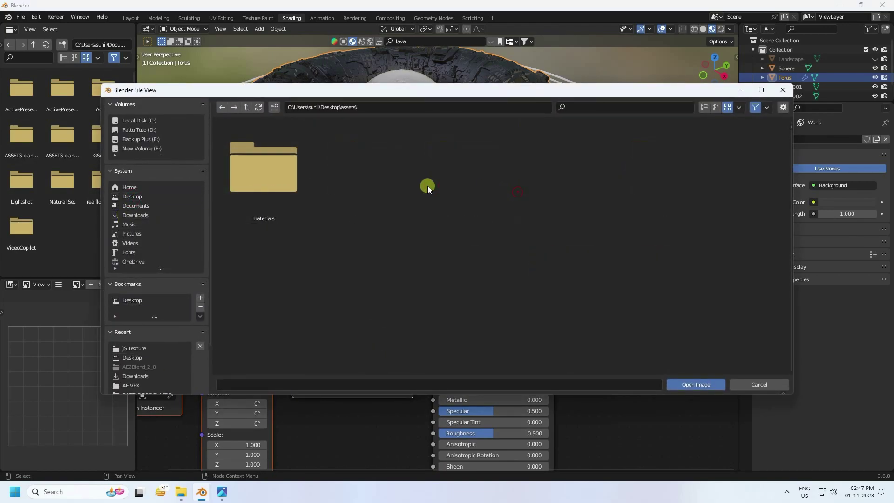
left_click(246, 107)
double_click(484, 200)
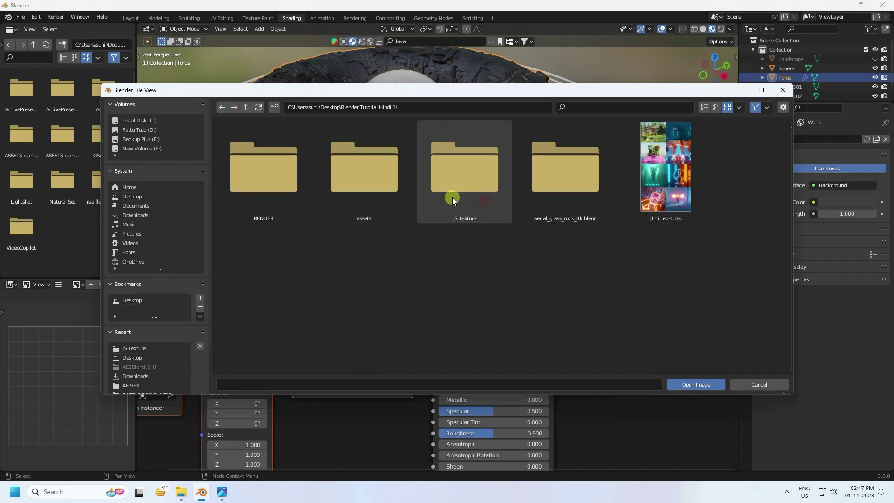
double_click(452, 197)
left_click(283, 178)
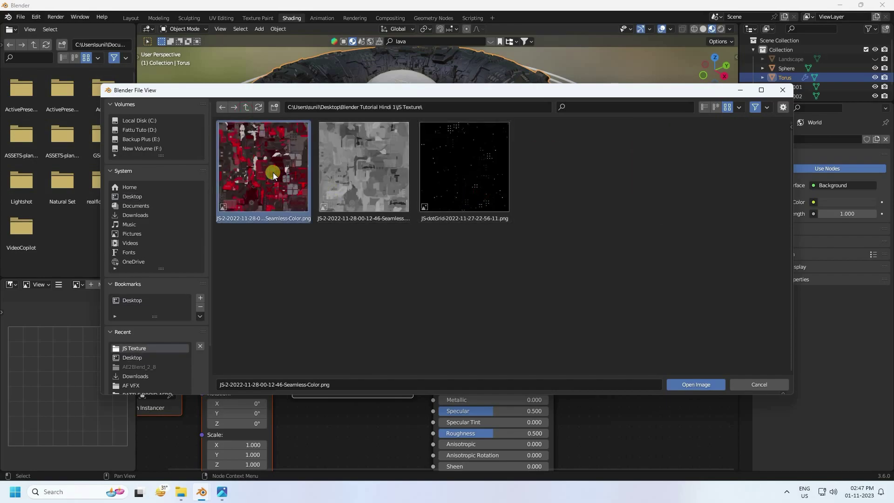
left_click(708, 388)
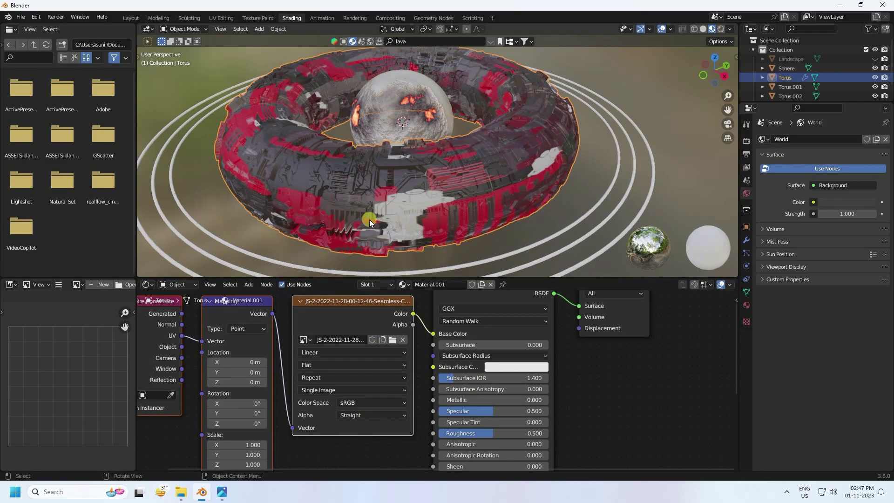
Set the X scale of the color texture's Mapping node to 4
middle_click_drag(335, 450, 339, 391)
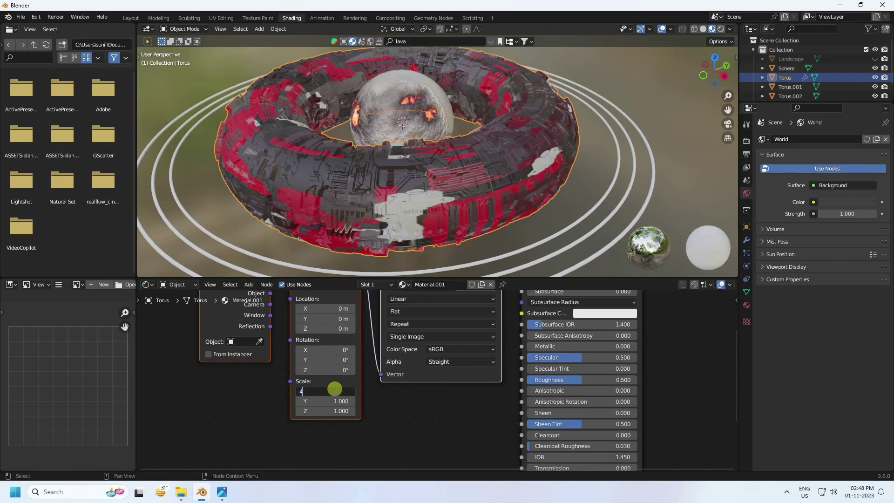
key("Return")
scroll(448, 175, "up", 4)
middle_click_drag(449, 175, 440, 214)
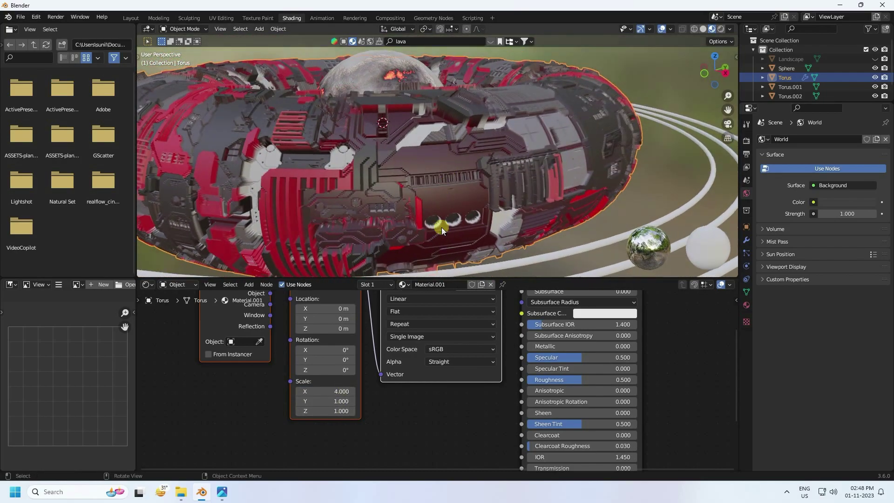
Set the torus material's Metallic to 1 and Roughness to 0.3
left_click(552, 348)
type("1")
key("Return")
left_click(552, 380)
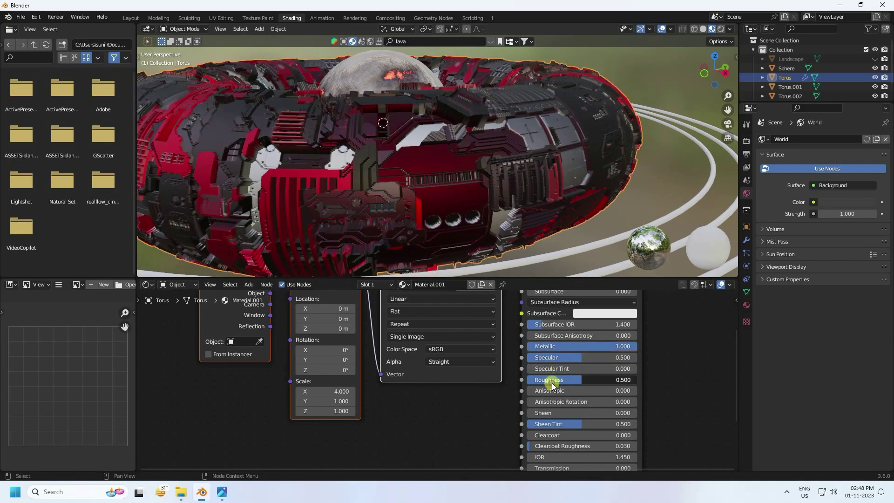
type("0.3")
key("Return")
middle_click_drag(287, 164, 390, 176)
scroll(358, 161, "up", 2)
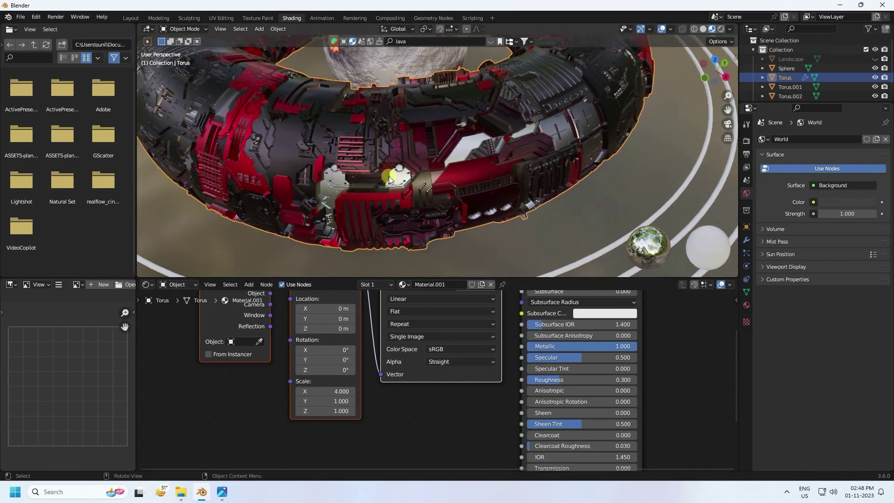
Duplicate the Texture Coordinate, Mapping and Image Texture nodes and place the copies below the originals
middle_click_drag(385, 415, 401, 348)
scroll(401, 347, "down", 5)
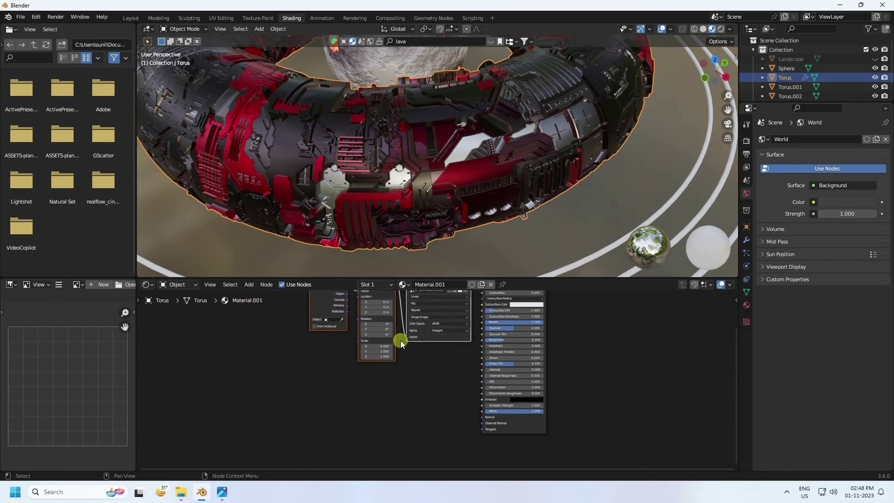
left_click_drag(264, 322, 408, 342)
key("shift+d")
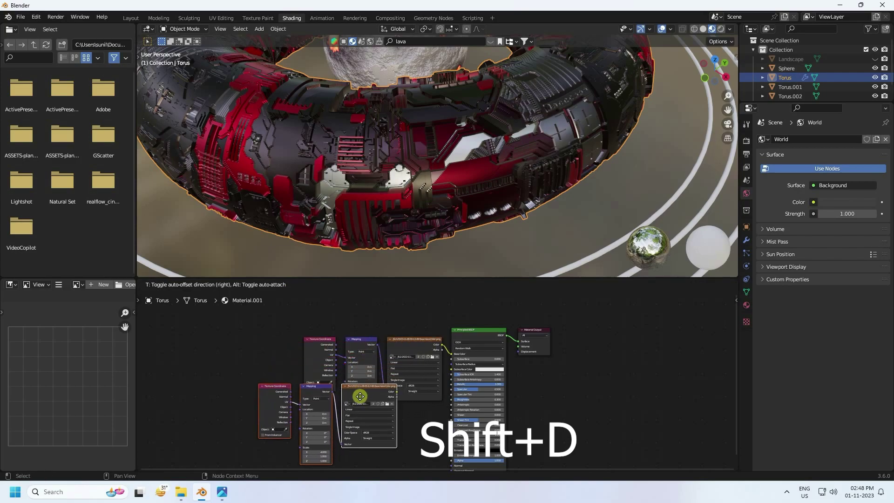
left_click(358, 427)
middle_click_drag(418, 406, 399, 317)
scroll(396, 331, "up", 2)
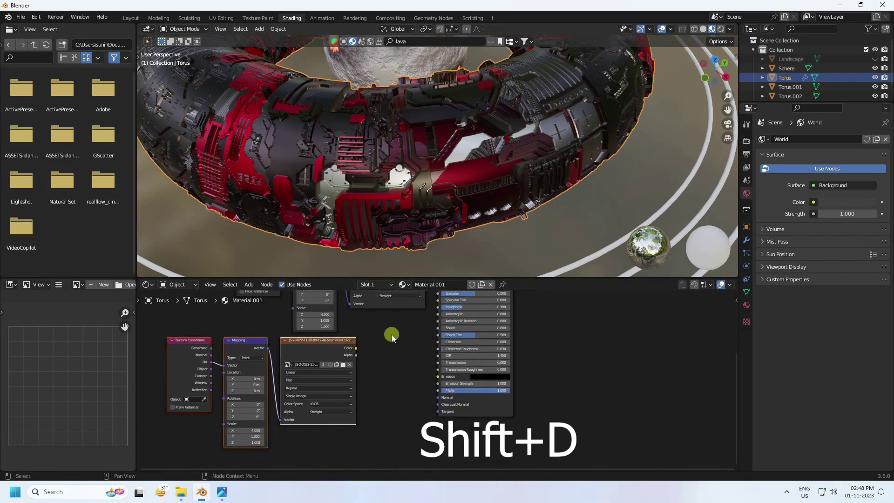
Add a Color Ramp node between the duplicated Image Texture and the Principled BSDF
left_click(250, 285)
left_click(255, 292)
type("colo")
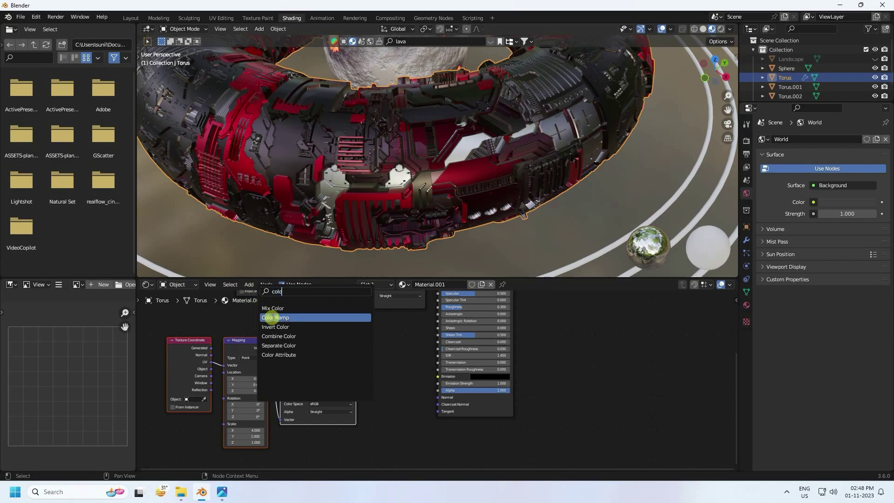
left_click(272, 317)
left_click(372, 366)
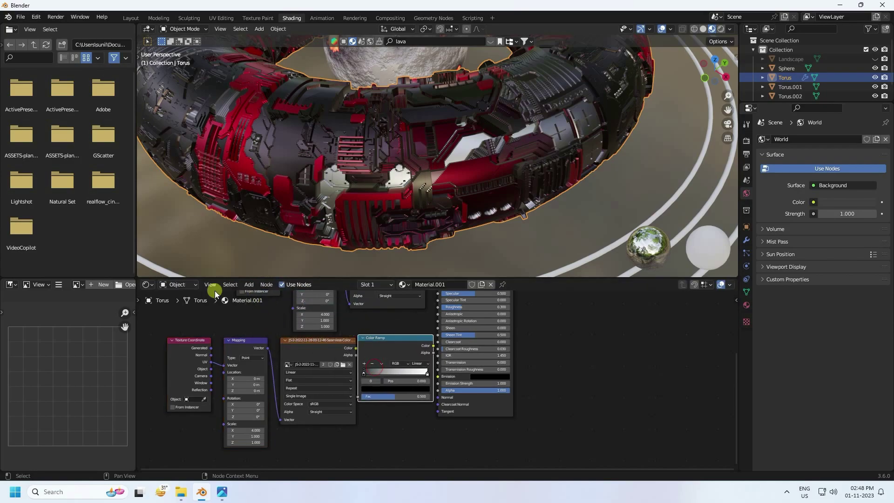
scroll(338, 354, "up", 2)
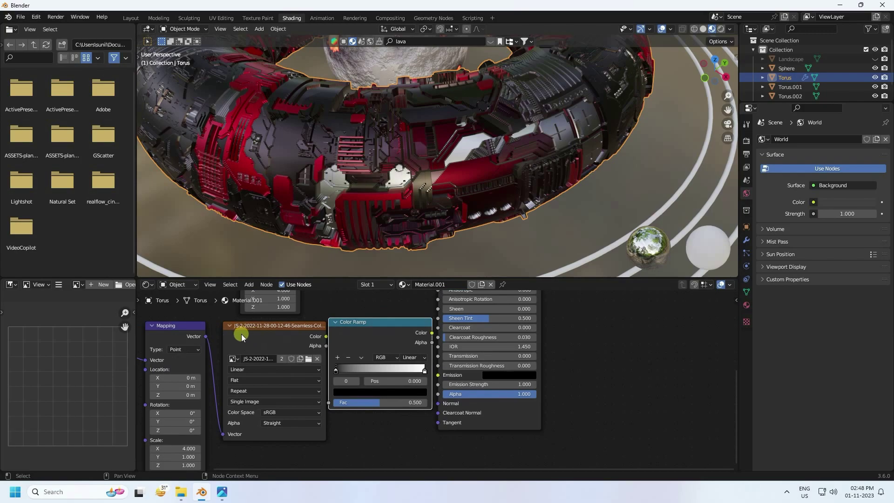
left_click(308, 359)
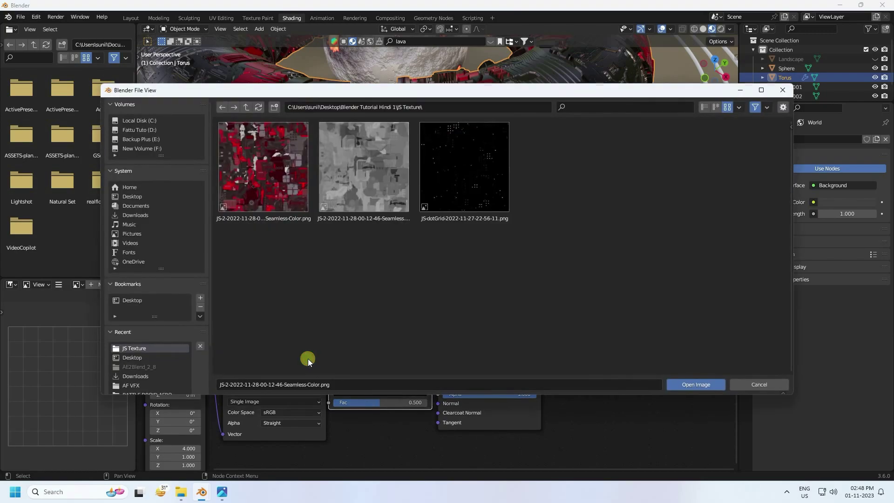
left_click(452, 171)
left_click(697, 385)
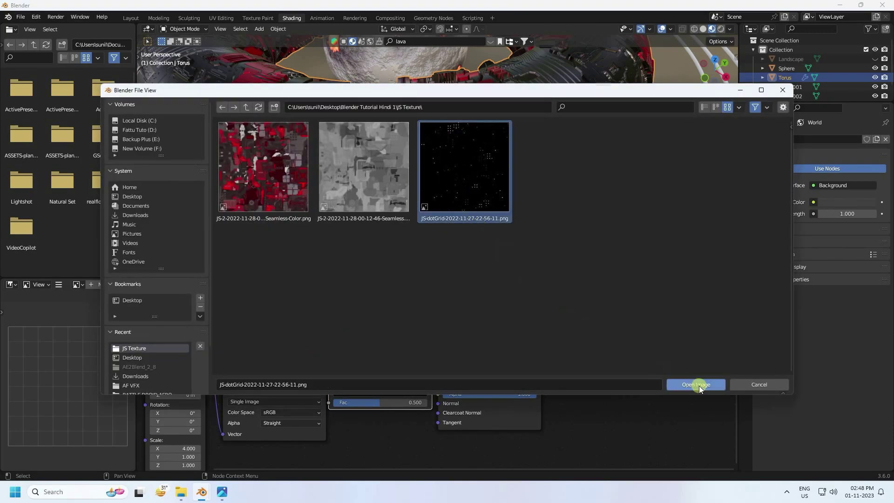
Link the dot-grid image through the Color Ramp into the Principled BSDF's Emission and set Emission Strength to 20
left_click_drag(269, 314, 240, 313)
left_click_drag(290, 336, 293, 337)
left_click_drag(304, 407, 302, 407)
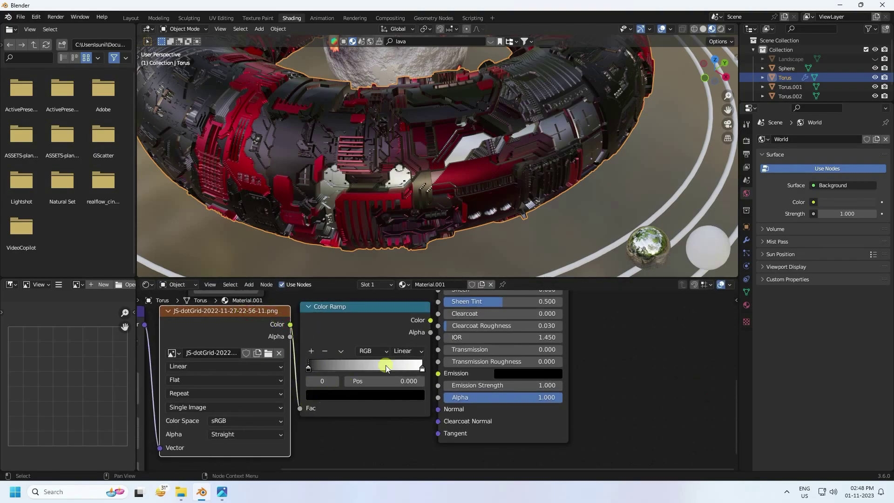
left_click_drag(431, 320, 435, 373)
left_click(474, 384)
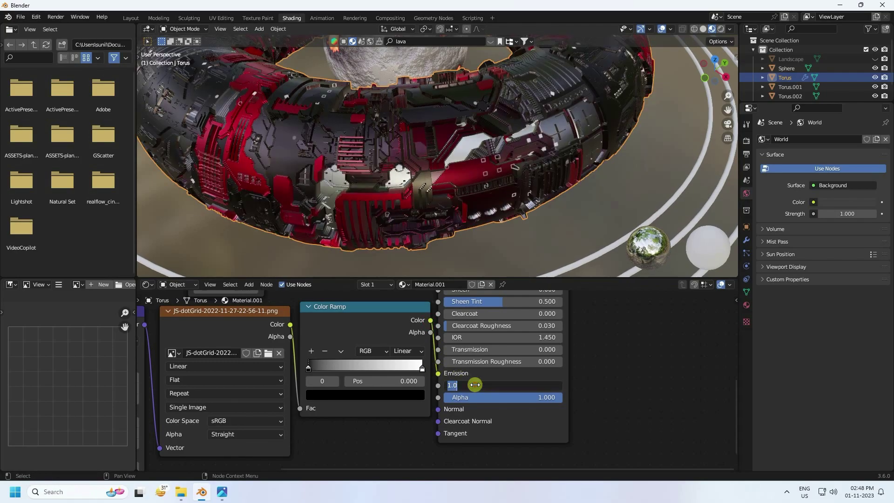
type("20")
key("Return")
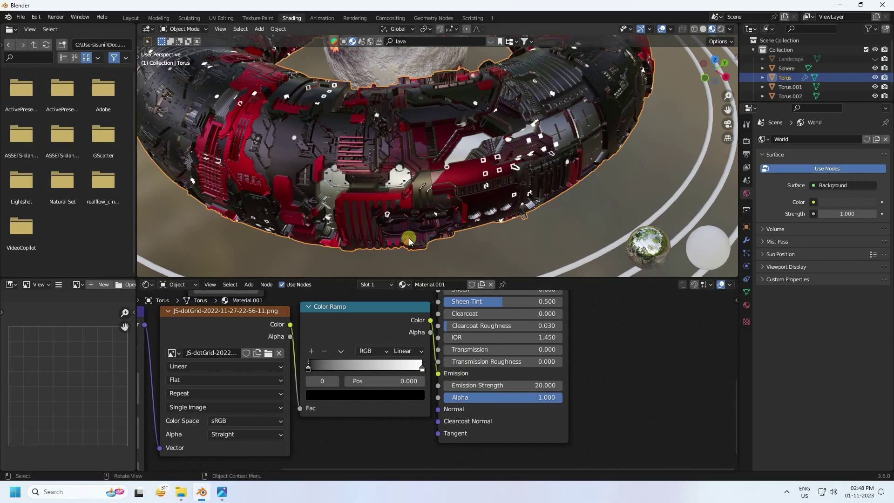
Set the dot-grid Mapping node's scale to 8 in X and 2 in Y
middle_click_drag(310, 447, 581, 407)
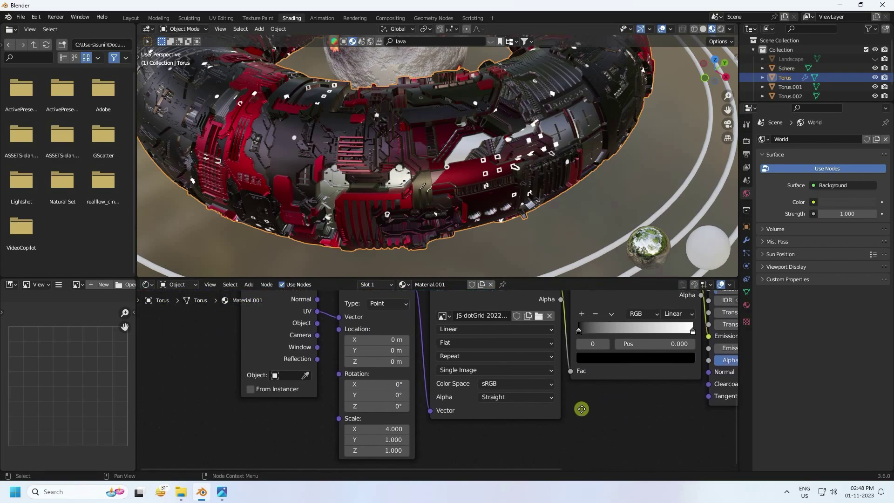
key("Return")
double_click(378, 440)
type("2")
key("Return")
mouse_move(353, 210)
middle_mouse_down()
mouse_move(400, 198)
mouse_move(369, 189)
mouse_move(347, 195)
middle_mouse_up()
scroll(369, 189, "down", 3)
double_click(387, 429)
type("8")
key("Return")
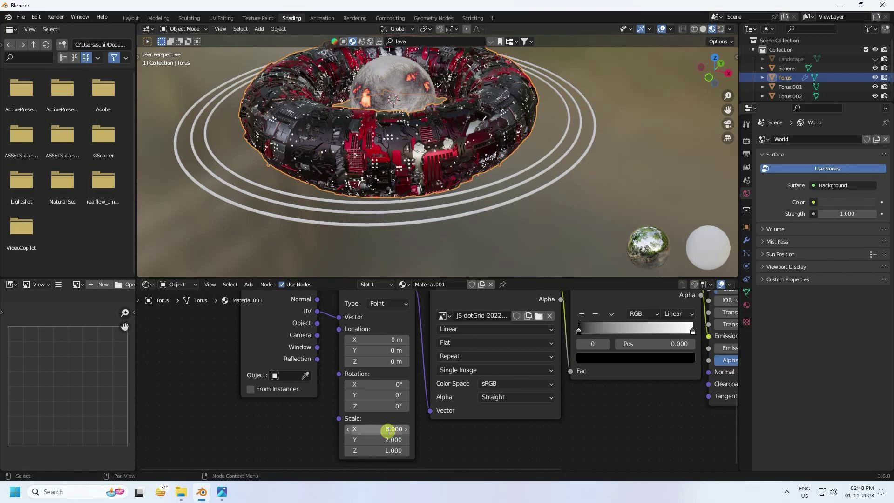
Try a Y scale of 1 on the dot-grid Mapping node
double_click(389, 439)
type("1")
key("Return")
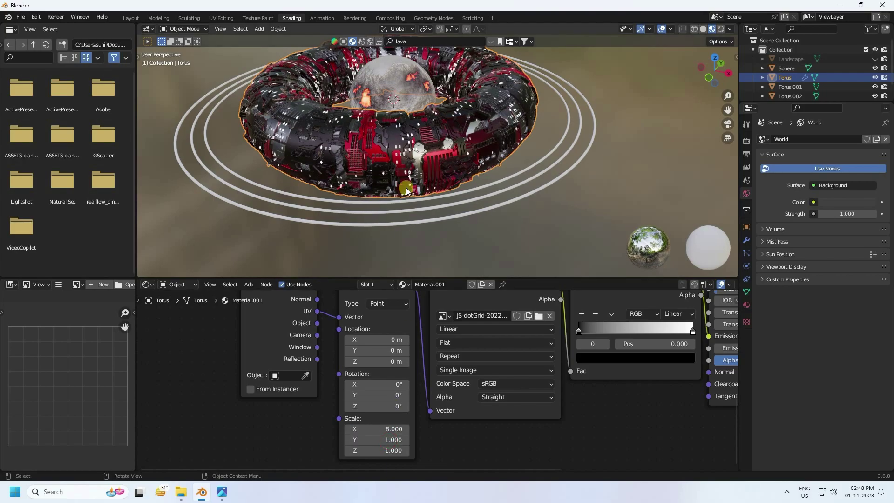
scroll(405, 189, "up", 4)
double_click(386, 439)
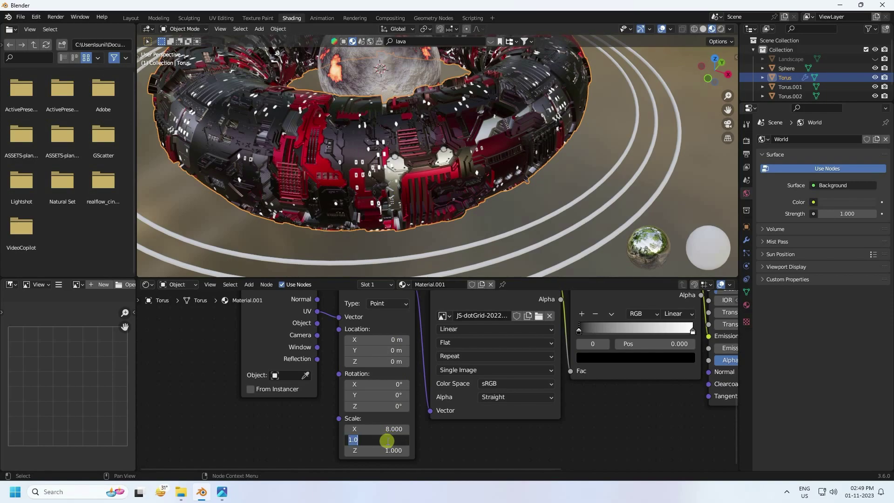
Tighten the Color Ramp by moving the black stop to 0.4 and the white stop to 0.55
middle_click_drag(611, 410, 496, 439)
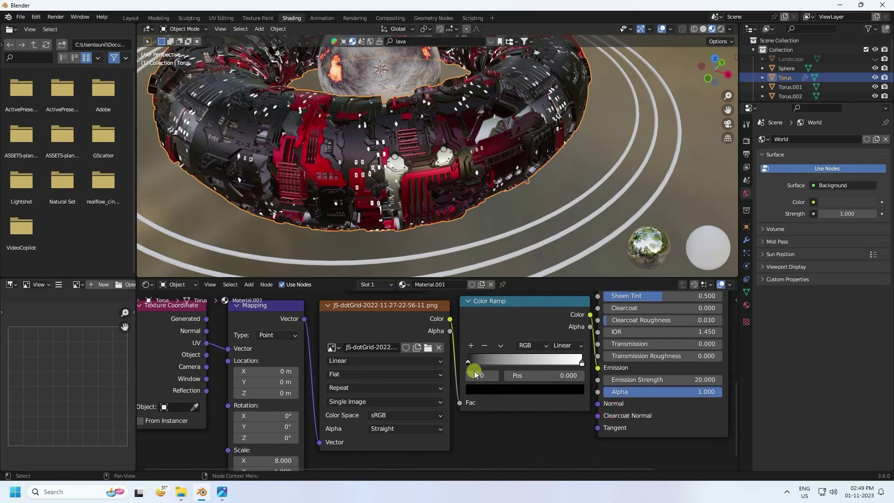
left_click_drag(468, 364, 515, 364)
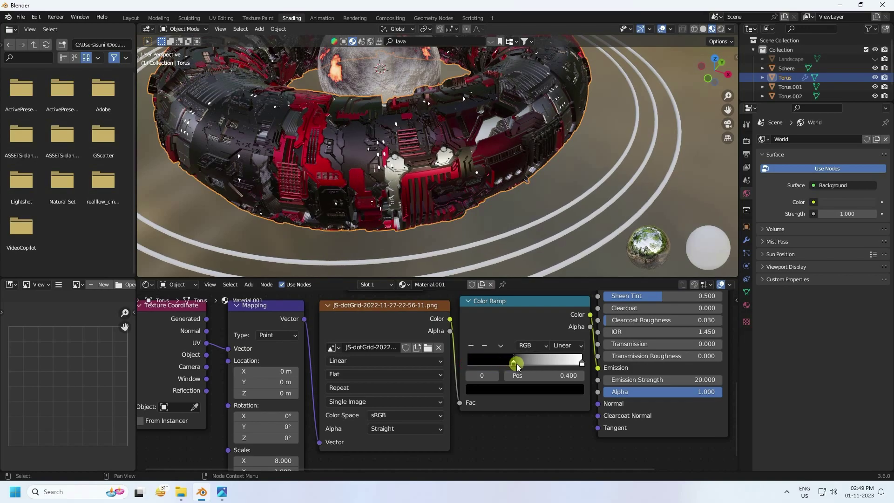
left_click_drag(580, 362, 532, 367)
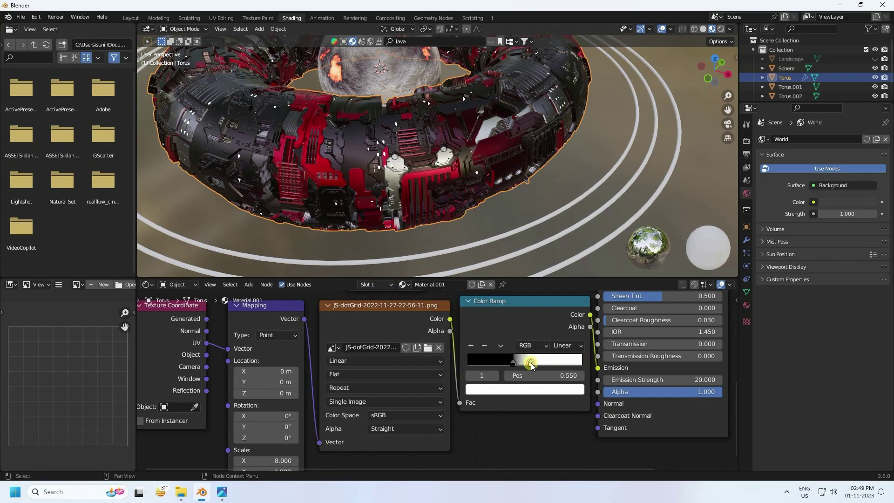
Color the Color Ramp's white stop orange with Hue 0.024 and Saturation 1
left_click(523, 389)
left_click(512, 340)
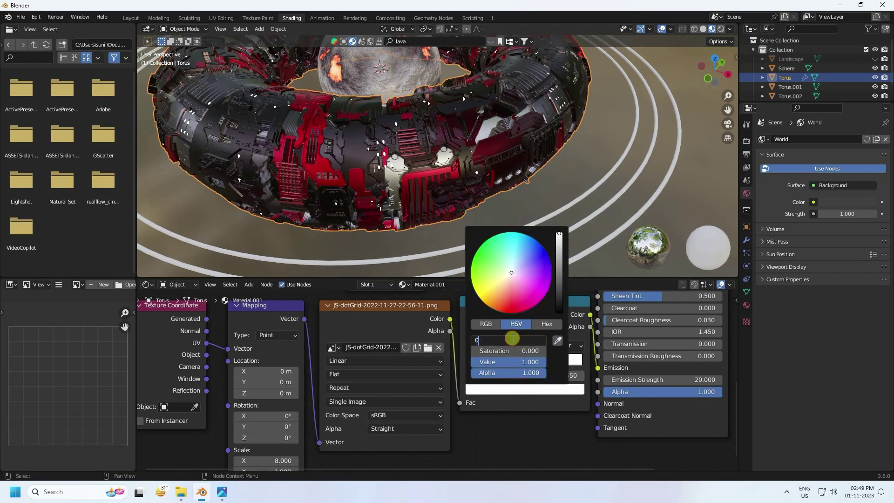
type("0.024")
key("Tab")
type("1")
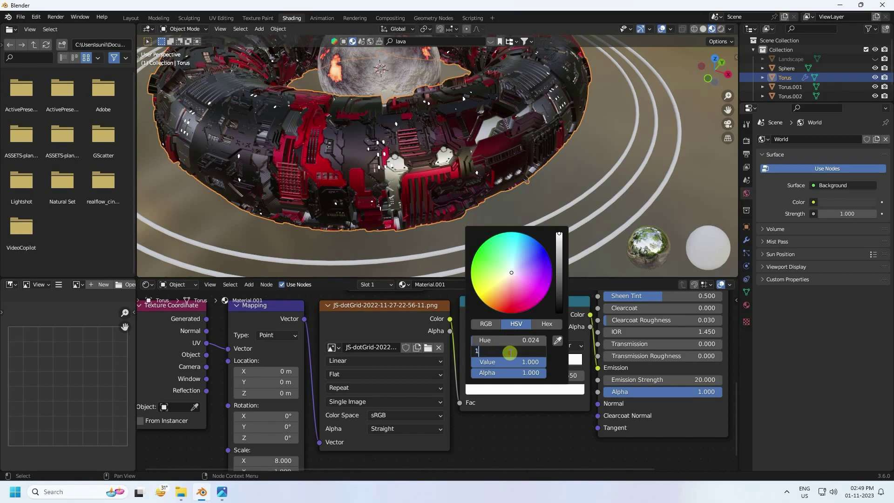
key("Return")
Set the dot-grid Mapping node's Y scale to 2 and inspect the glowing dots on the torus
middle_click_drag(519, 444, 565, 385)
left_click(305, 412)
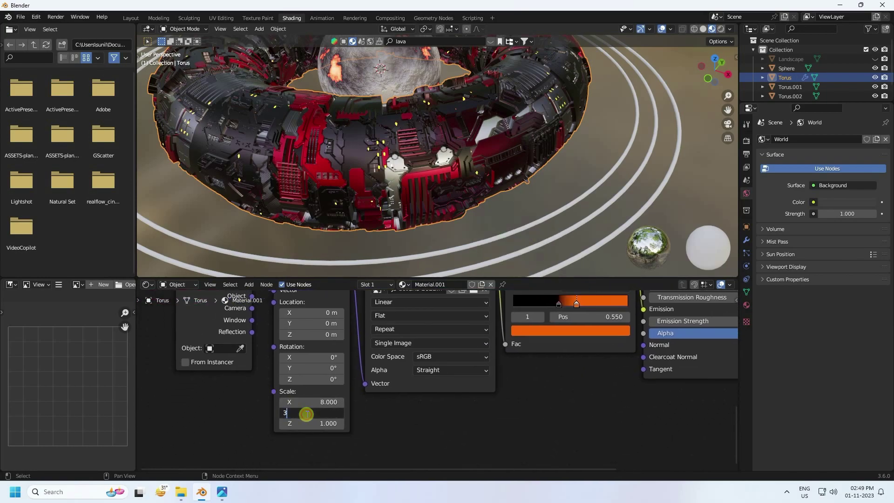
type("2")
key("Return")
middle_click_drag(342, 170, 326, 155)
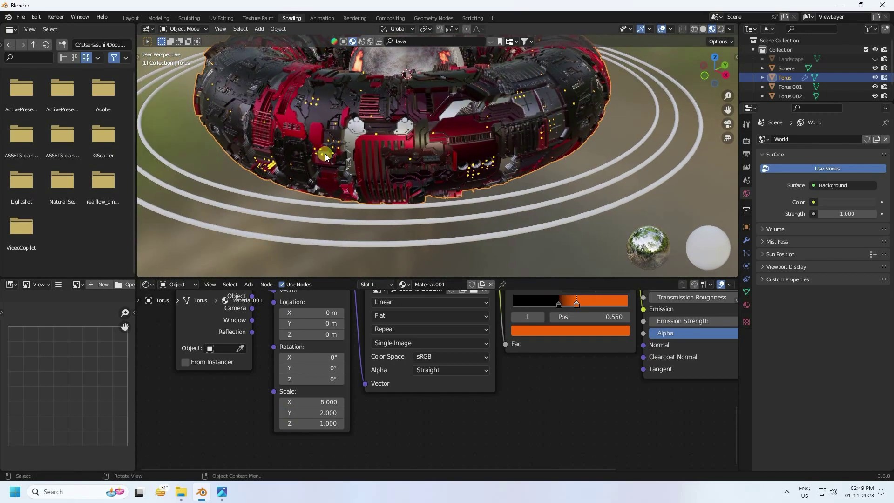
scroll(325, 153, "up", 5)
scroll(332, 157, "down", 5)
middle_click_drag(368, 142, 390, 148)
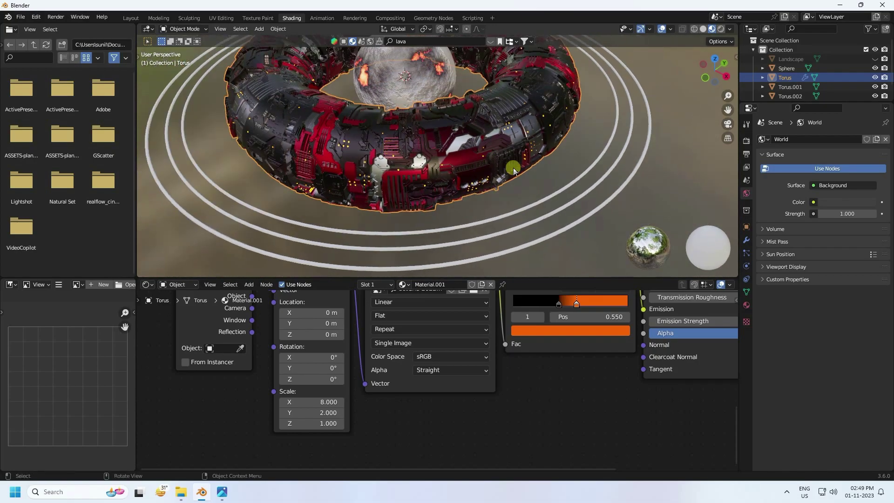
Create a new material for the innermost thin ring
left_click(545, 201)
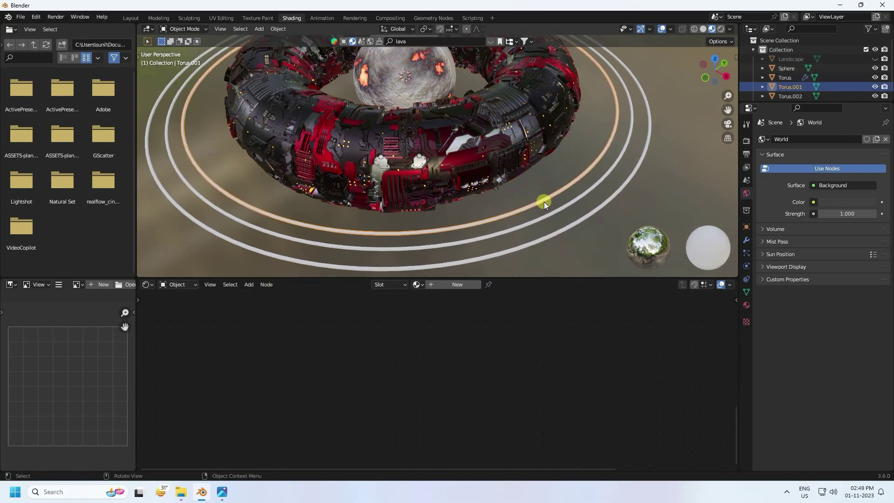
left_click(747, 305)
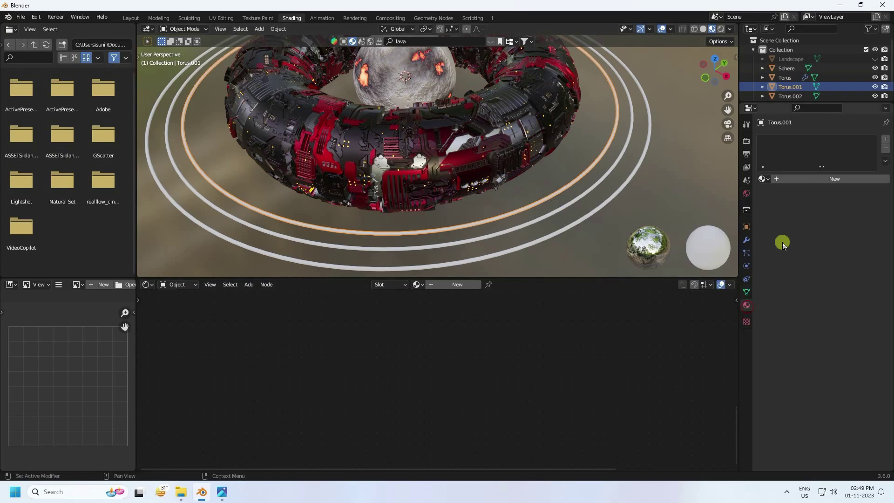
left_click(807, 180)
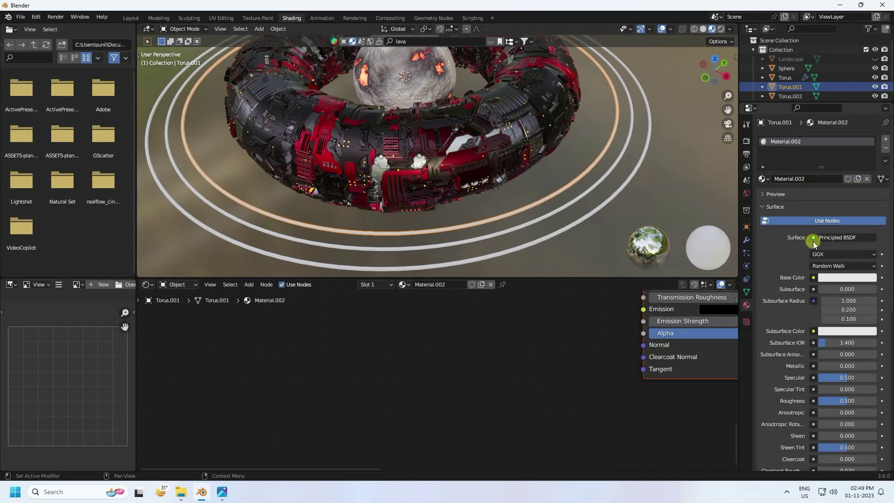
Switch the innermost ring's material to an Emission shader and give it a saturated blue color with Hue 0.6
left_click(814, 244)
left_click(767, 298)
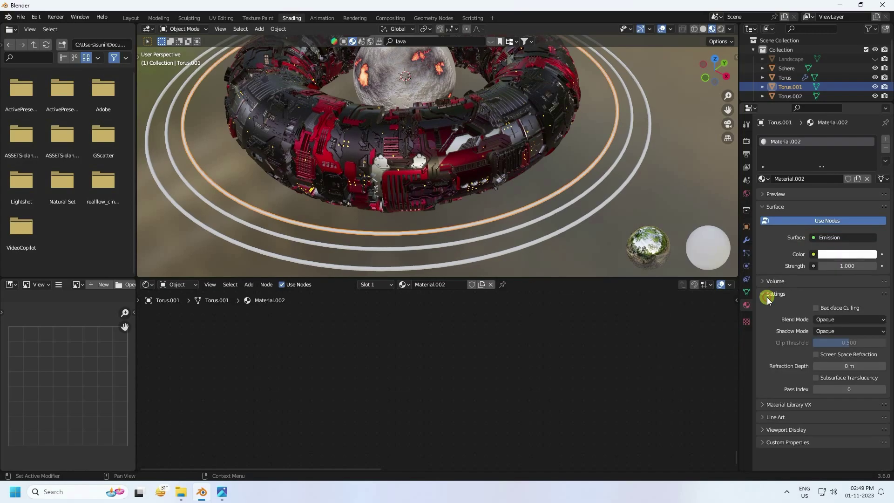
left_click(828, 253)
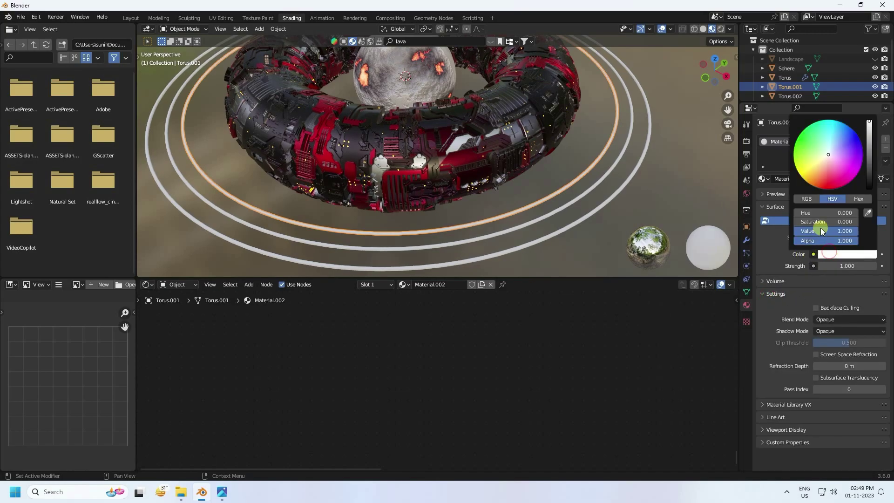
left_click(820, 213)
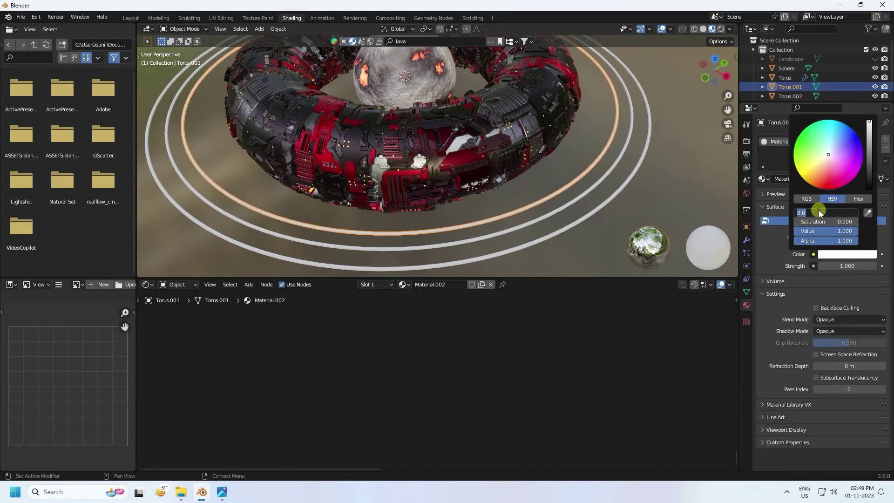
type("0.6")
key("Return")
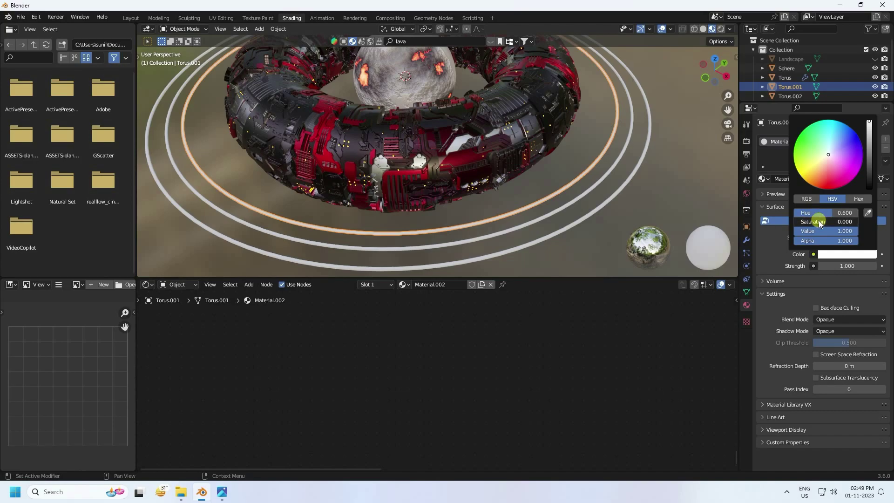
left_click_drag(803, 222, 815, 222)
Set the blue emission strength to 20 and name the material BLUE GLOW
left_click(839, 268)
type("20")
key("Return")
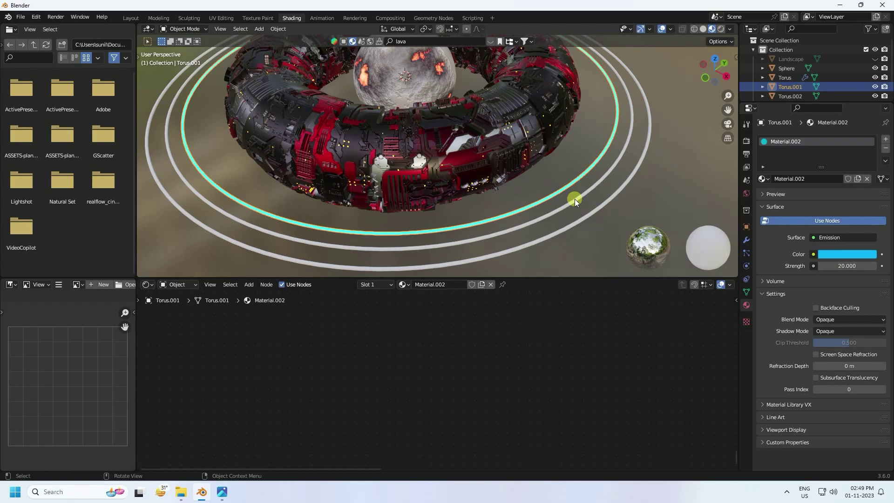
double_click(797, 179)
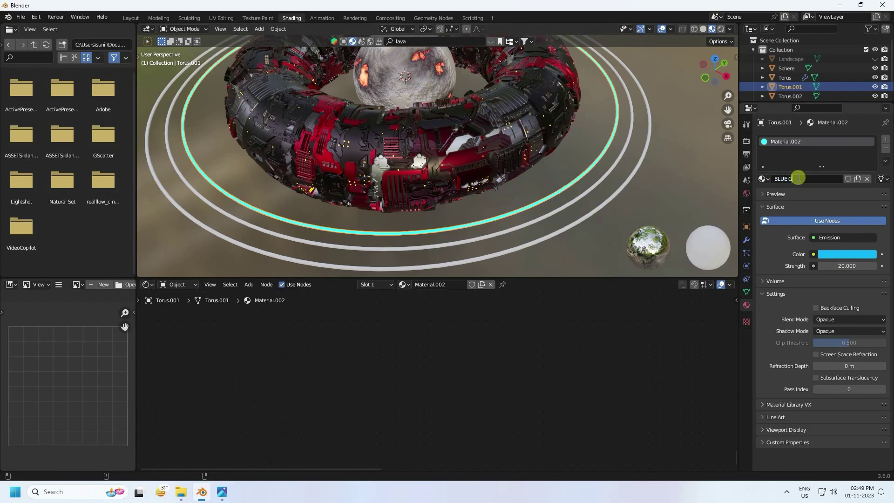
key("Return")
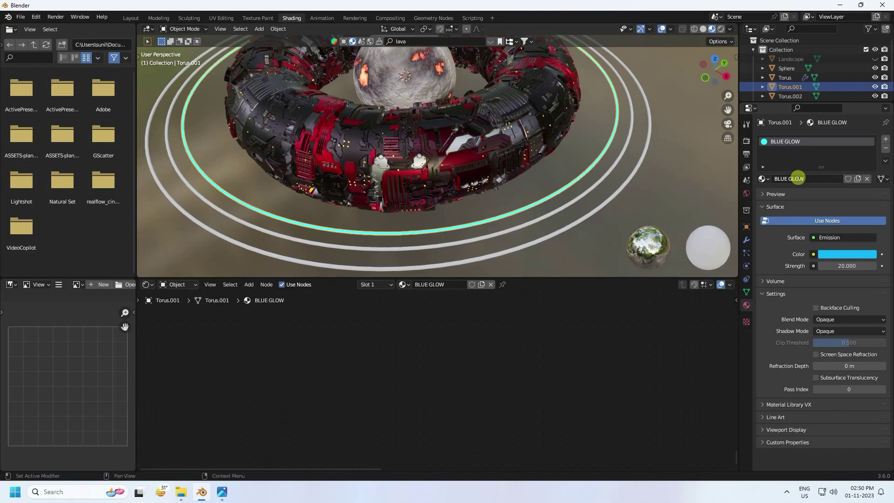
Assign the existing BLUE GLOW material to the outermost thin ring
left_click(600, 212)
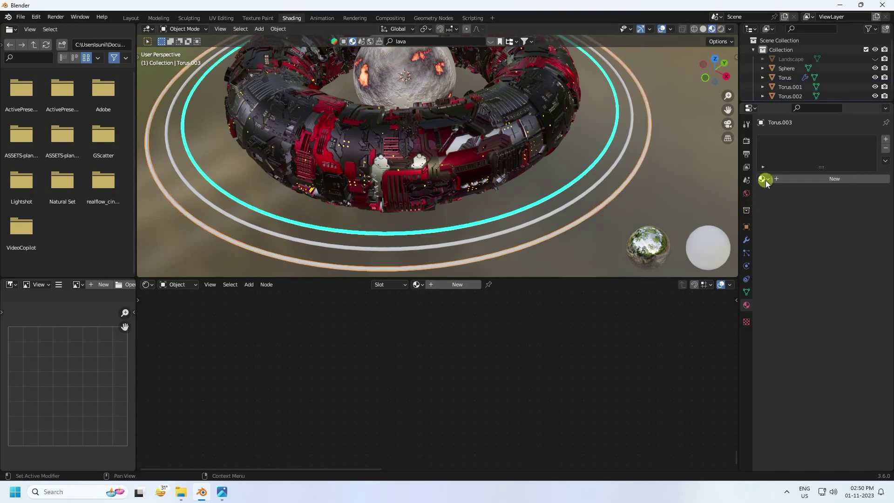
left_click(762, 179)
left_click(776, 193)
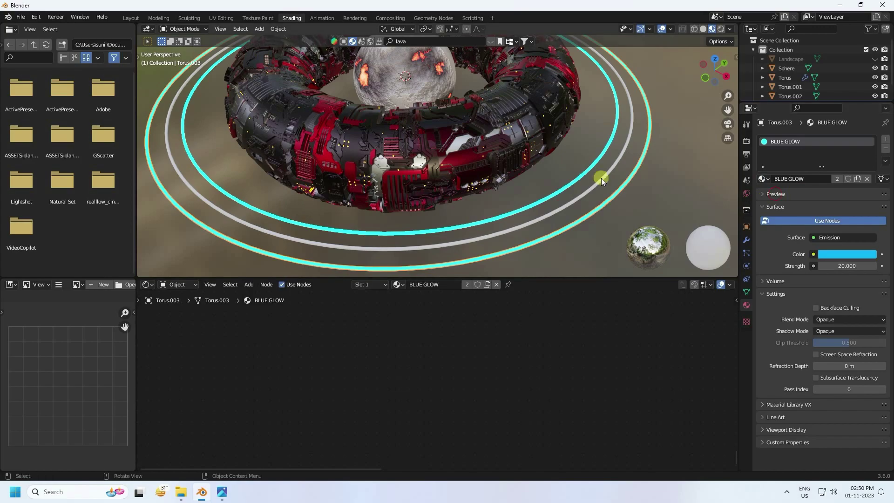
Give the middle thin ring a new Emission material colored orange with Hue 0.024 and Saturation 1
left_click(599, 180)
left_click(799, 180)
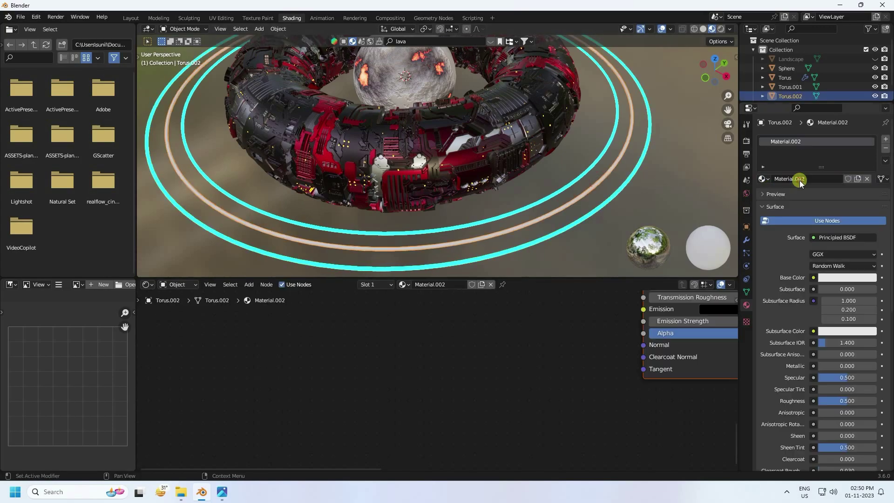
left_click(815, 237)
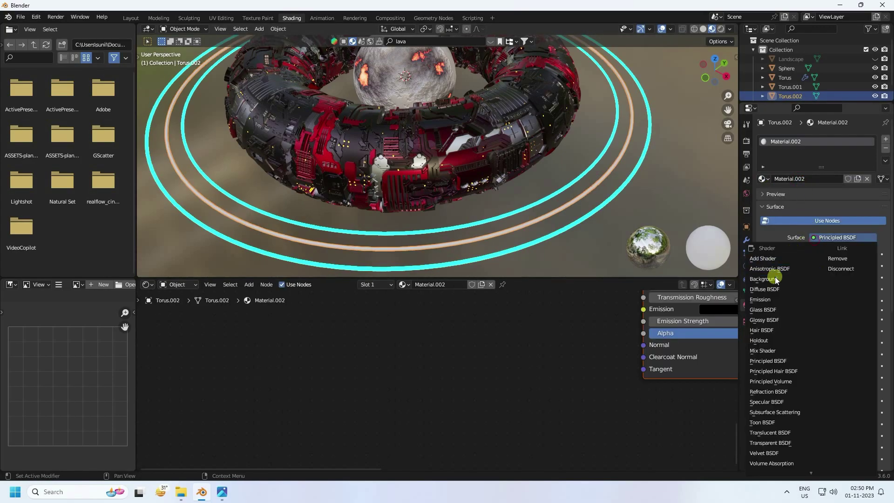
left_click(769, 299)
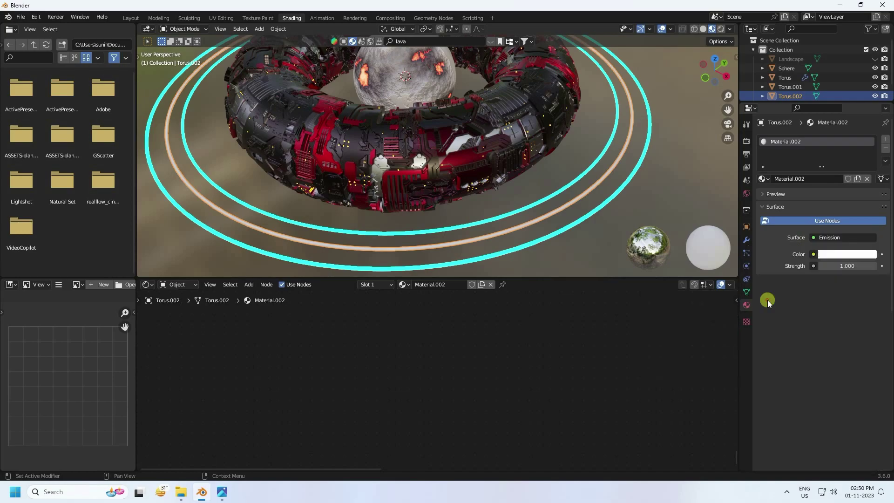
left_click(830, 255)
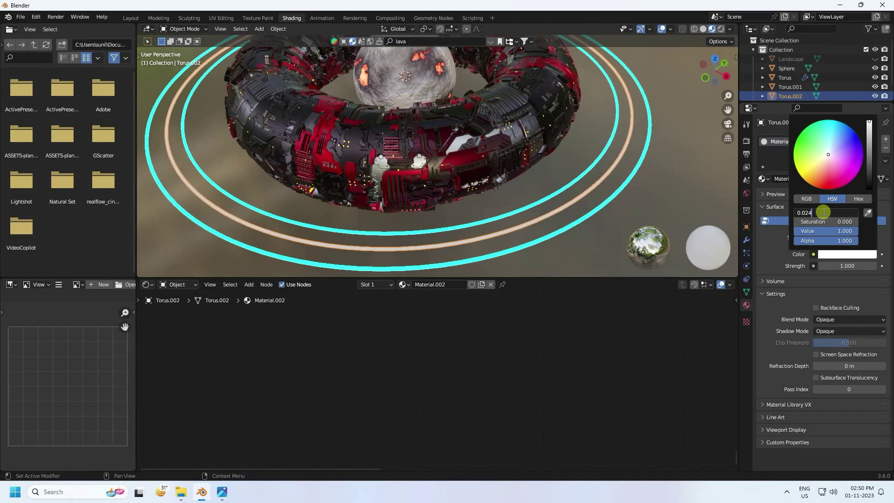
left_click(824, 212)
type("0.024")
key("Return")
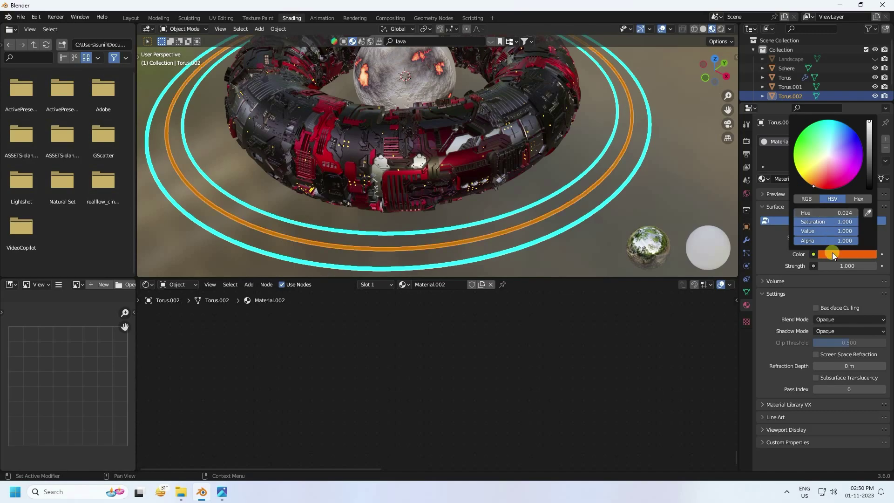
Set the middle ring's orange emission strength to 200
left_click(847, 267)
type("20")
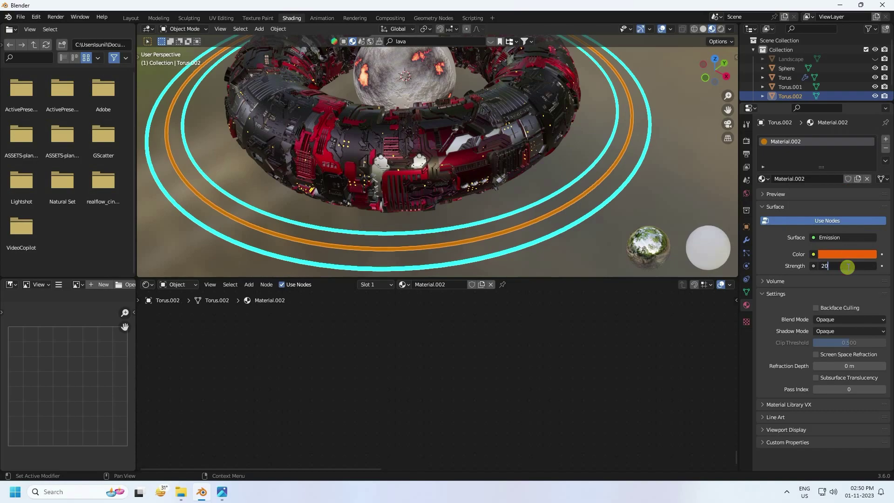
type("0")
key("Return")
scroll(533, 135, "down", 3)
mouse_move(533, 135)
middle_mouse_down()
mouse_move(467, 182)
mouse_move(468, 132)
mouse_move(484, 185)
mouse_move(465, 98)
mouse_move(491, 194)
mouse_move(477, 178)
mouse_move(488, 186)
middle_mouse_up()
In the Layout workspace, parent the mechanical torus and the three thin rings to the sphere with the Object option
left_click(132, 19)
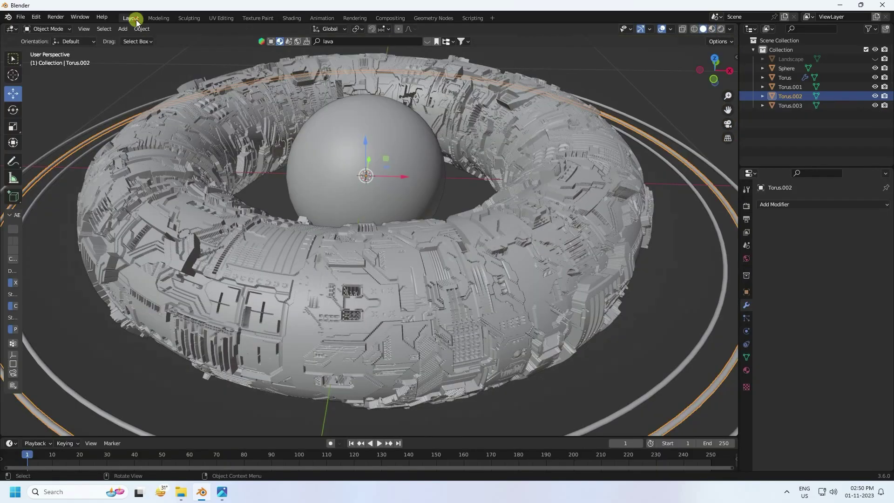
scroll(349, 195, "down", 8)
scroll(372, 210, "up", 5)
middle_click_drag(379, 216, 455, 204)
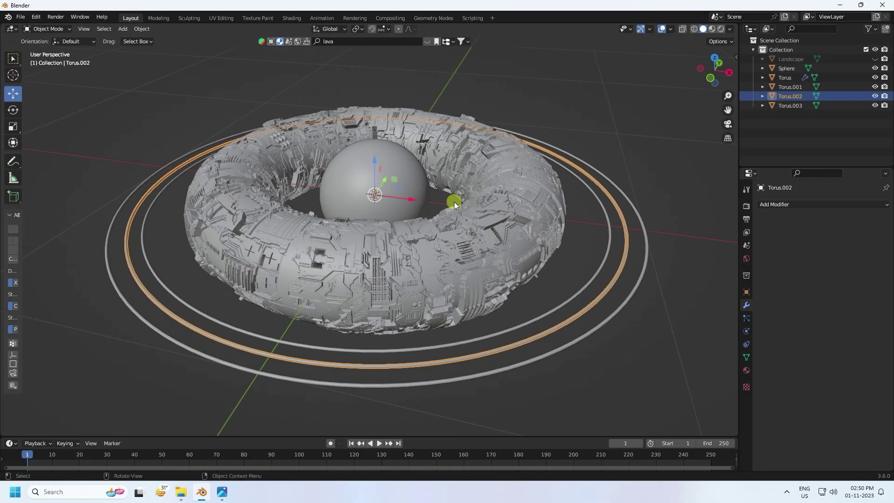
left_click(404, 161)
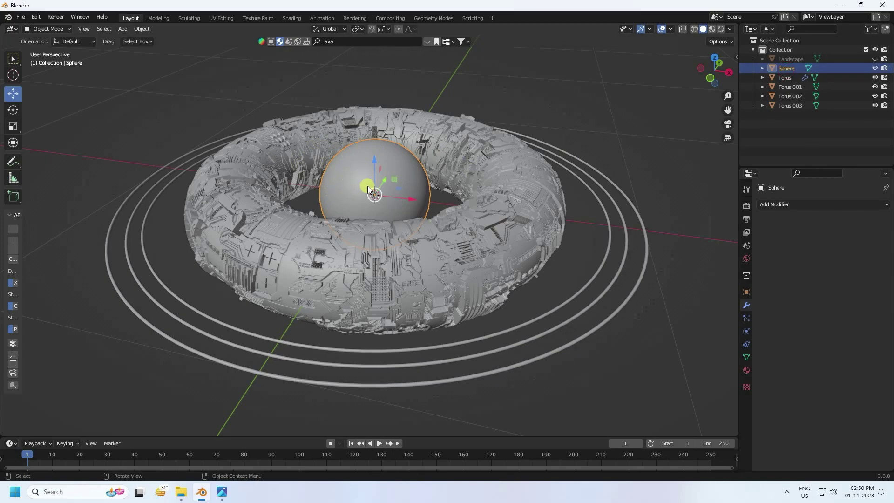
scroll(368, 187, "up", 2)
left_click(781, 106, "shift")
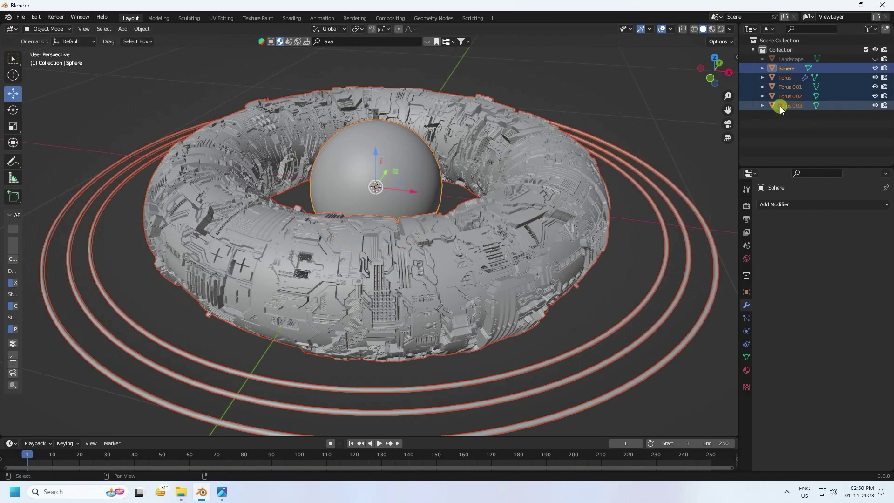
key("ctrl+p")
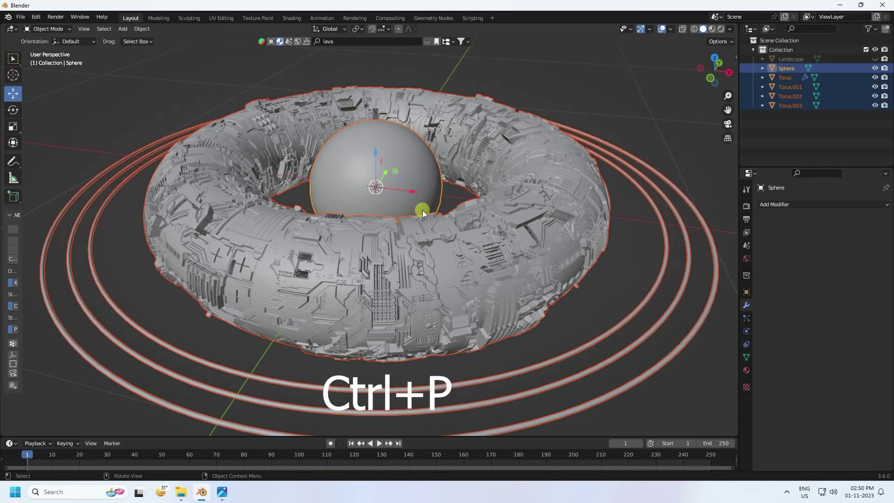
key("ctrl+p")
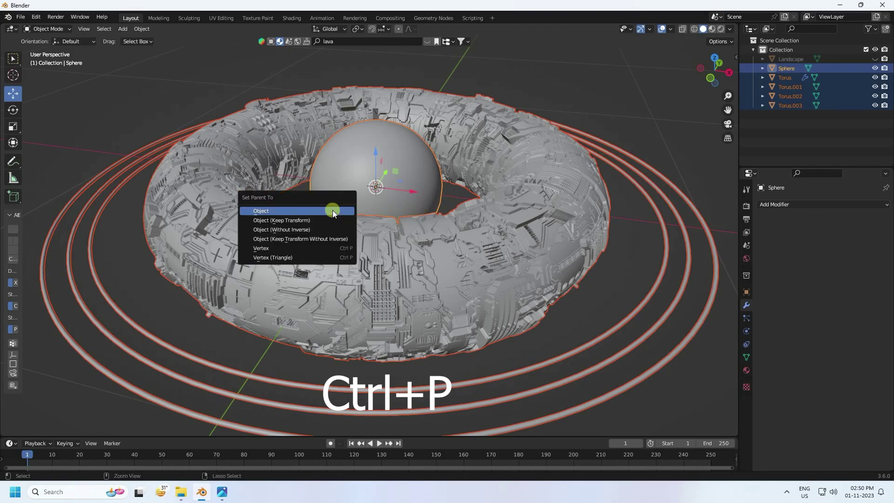
left_click(265, 211)
left_click(268, 210)
Test the parenting by moving the sphere with its torus and rings, and undo the move
scroll(275, 208, "down", 5)
left_click(614, 124)
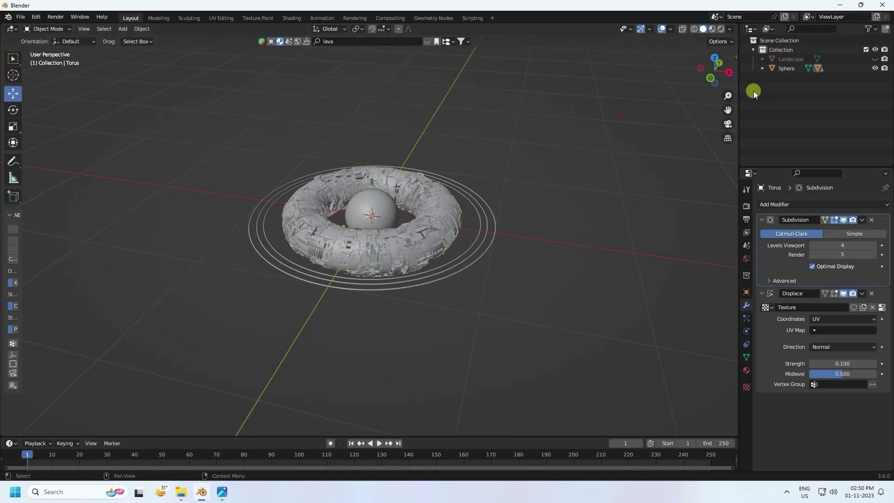
left_click(786, 68)
left_click_drag(374, 185, 405, 203)
key("ctrl+z")
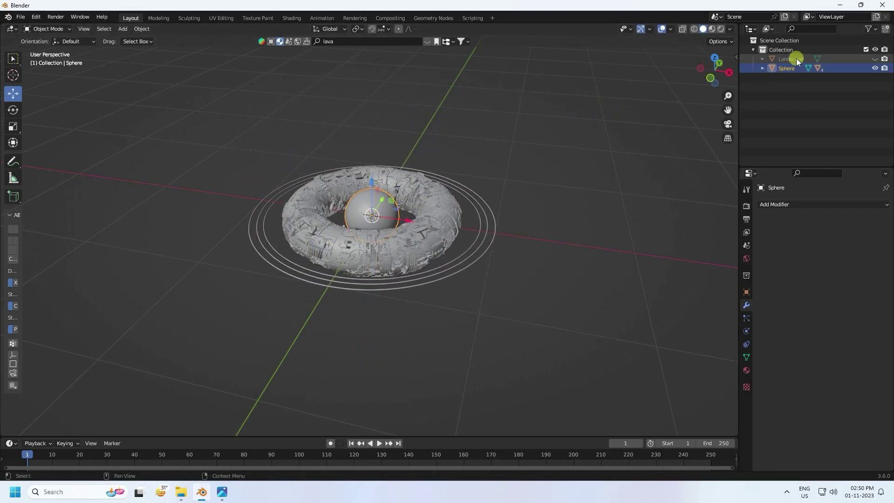
Unhide the landscape and add a camera to the scene
left_click(875, 59)
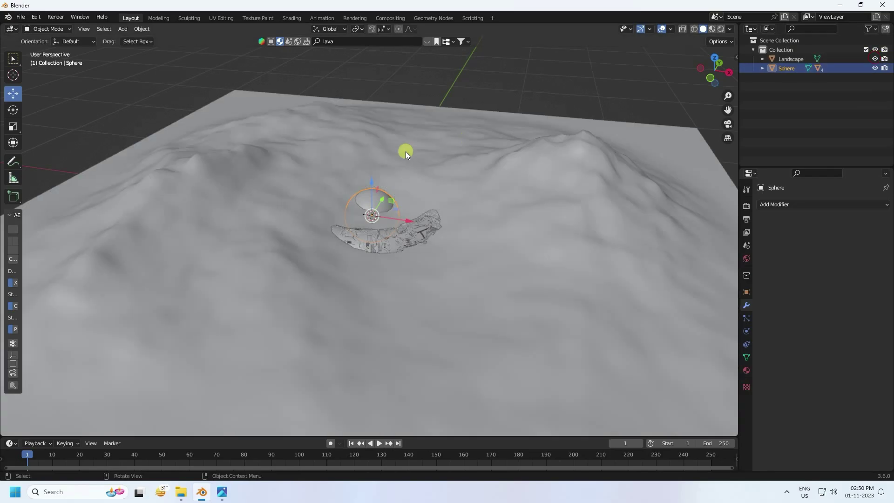
left_click(120, 28)
mouse_move(144, 39)
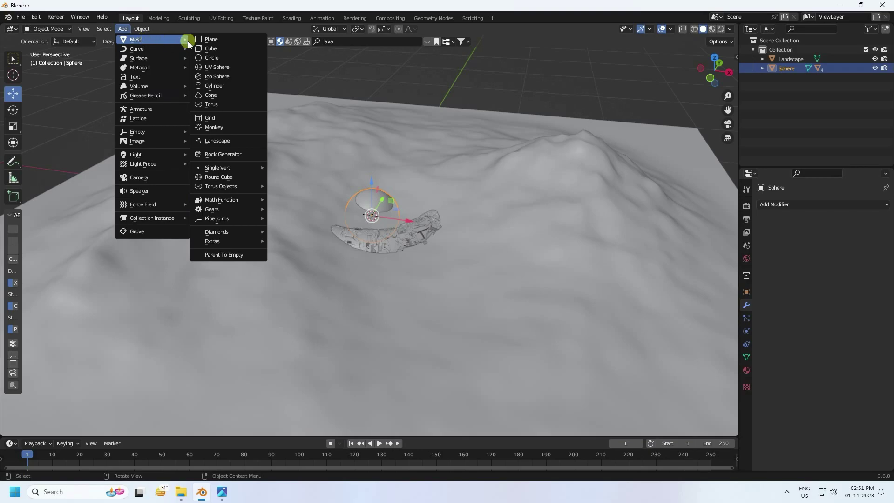
left_click(146, 176)
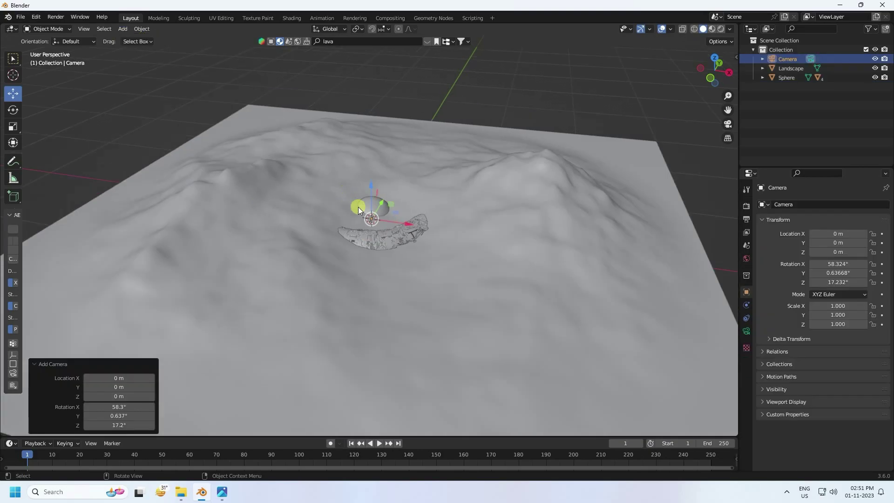
Move the camera about -4.46 m along Y so it stands in front of the landscape
scroll(358, 207, "down", 3)
middle_click_drag(361, 206, 292, 205)
left_click_drag(415, 230, 189, 231)
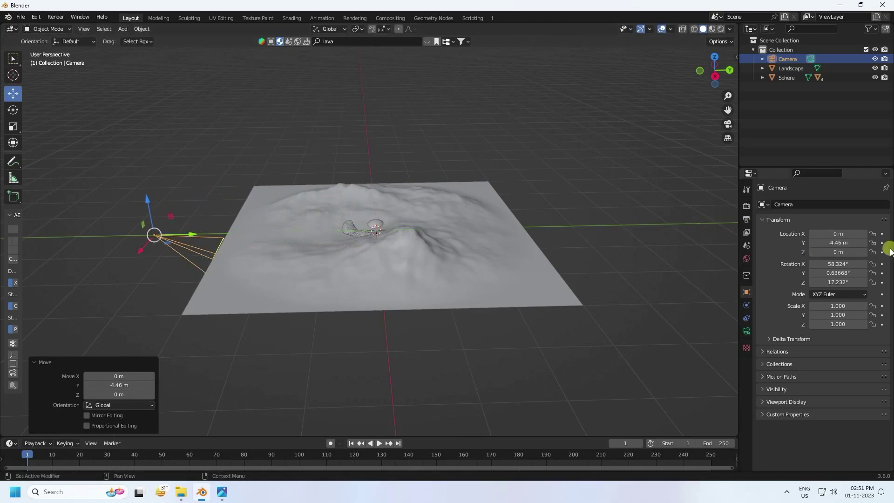
Set the camera's rotation to X 90°, Y 0° and Z 0°, and look through the camera
left_click(837, 263)
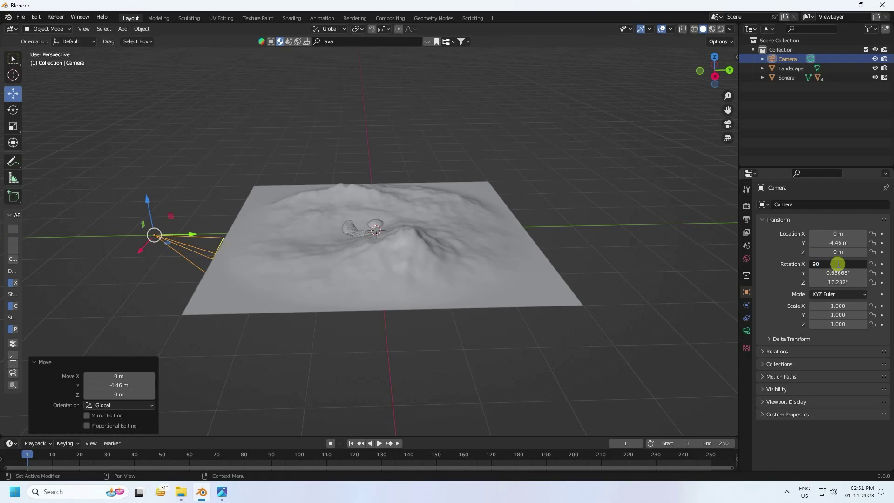
key("Return")
key("Return")
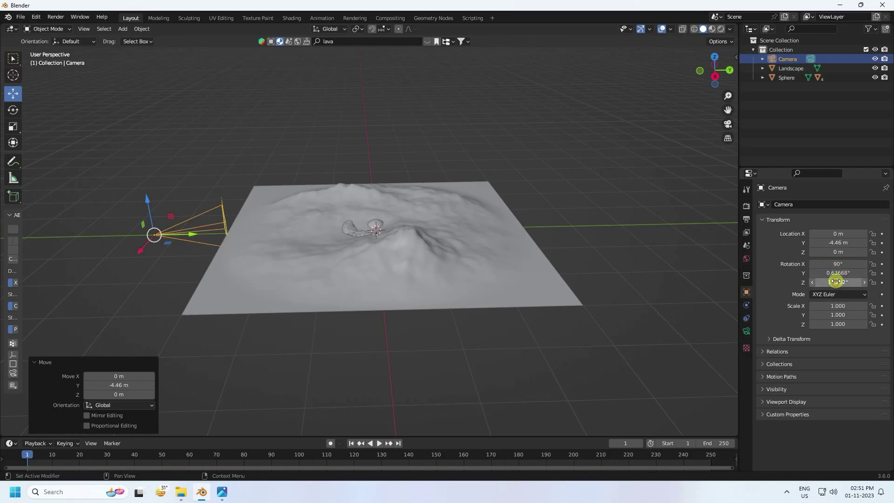
left_click(837, 272)
type("0")
key("Return")
left_click(835, 282)
type("0")
key("Return")
key("KP_0")
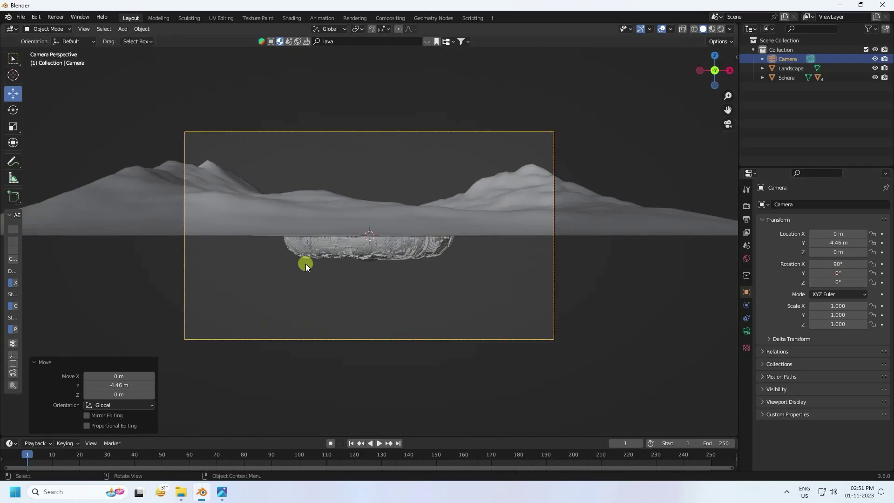
Reposition the camera to Y -4.29 m and Z 0.35 m so it looks over the mountains
scroll(462, 160, "up", 2)
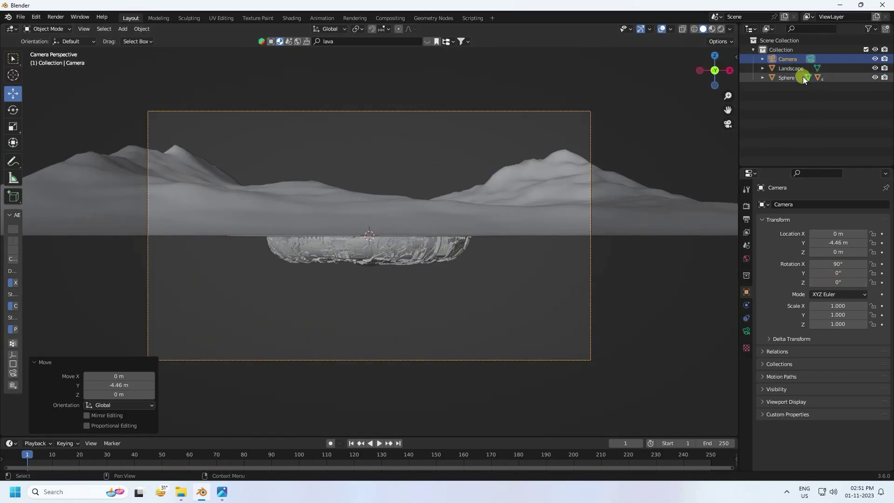
left_click(788, 59)
left_click_drag(833, 243, 345, 247)
scroll(385, 168, "up", 2)
scroll(385, 167, "down", 2)
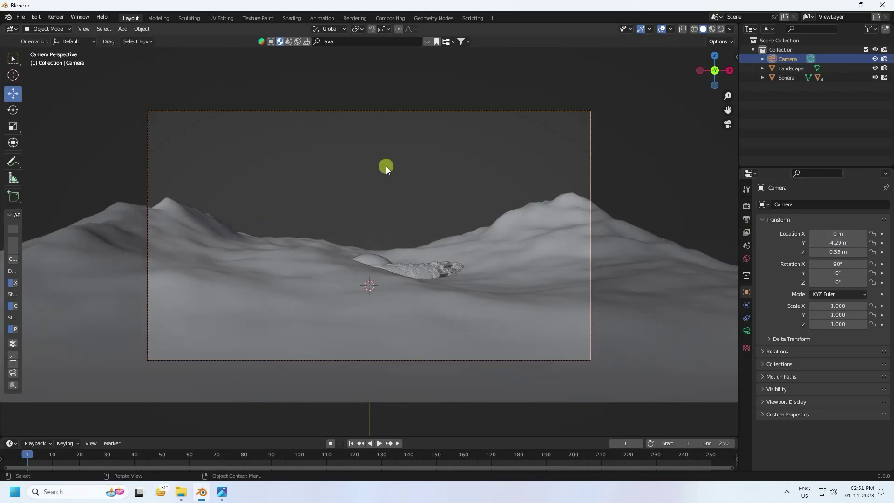
Raise the sphere with its torus and rings above the terrain on the camera view's left side, and tilt it toward the camera
scroll(385, 167, "up", 2)
left_click(790, 77)
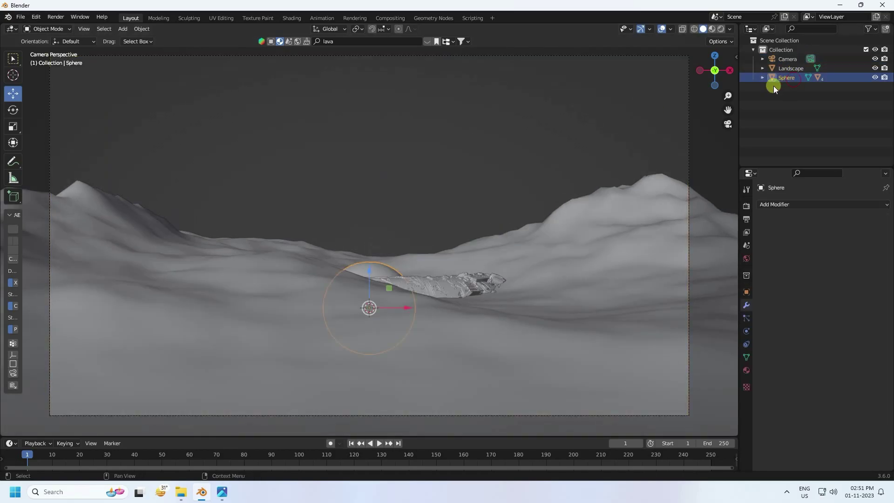
left_click_drag(370, 274, 286, 187)
left_click(13, 110)
left_click(13, 94)
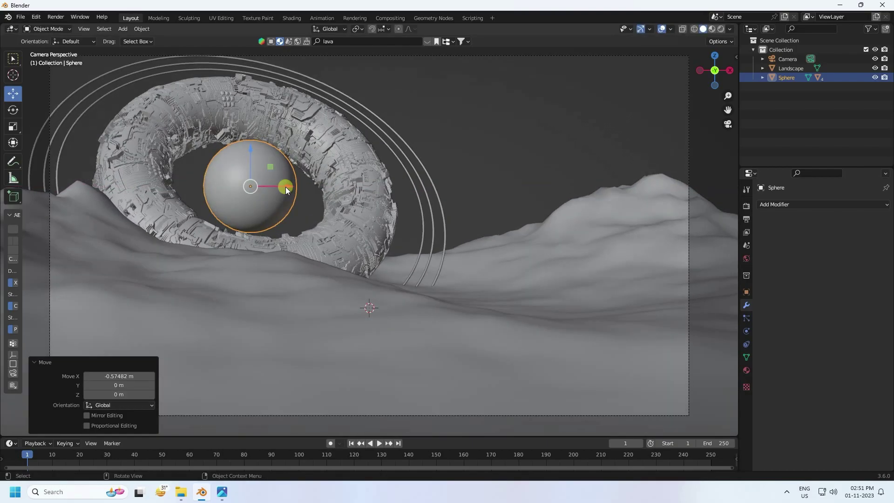
Move the sphere assembly about 0.25 m along Y, away from the camera, and check the framing through the camera
middle_click_drag(287, 186, 361, 207)
left_click_drag(412, 180, 442, 181)
key("KP_0")
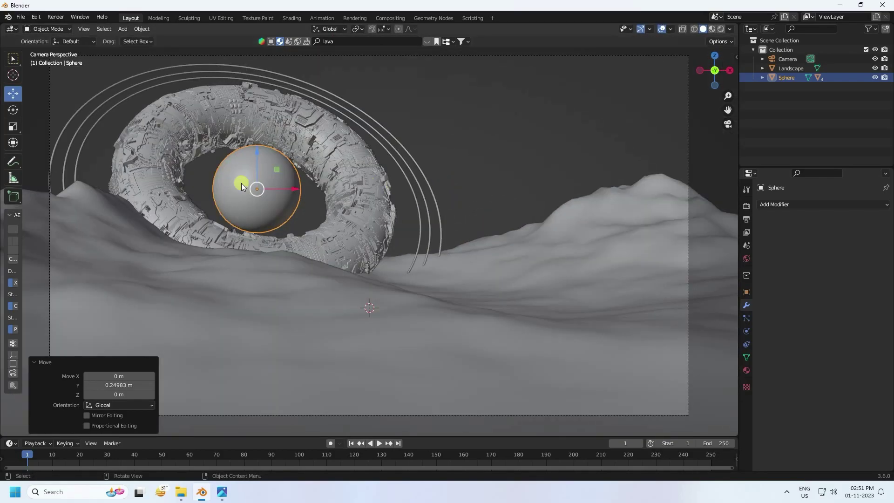
Shift the sphere assembly slightly along X and display the camera view with material preview shading
left_click_drag(289, 189, 303, 186)
left_click(434, 111)
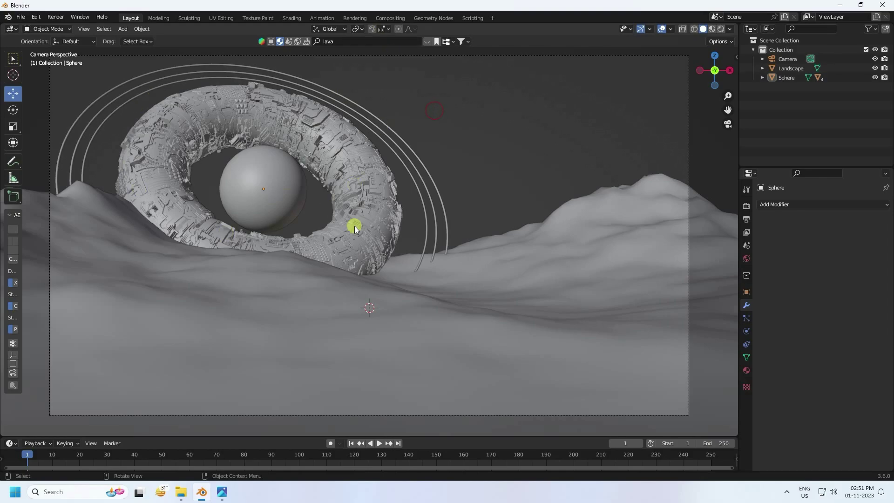
left_click(785, 78)
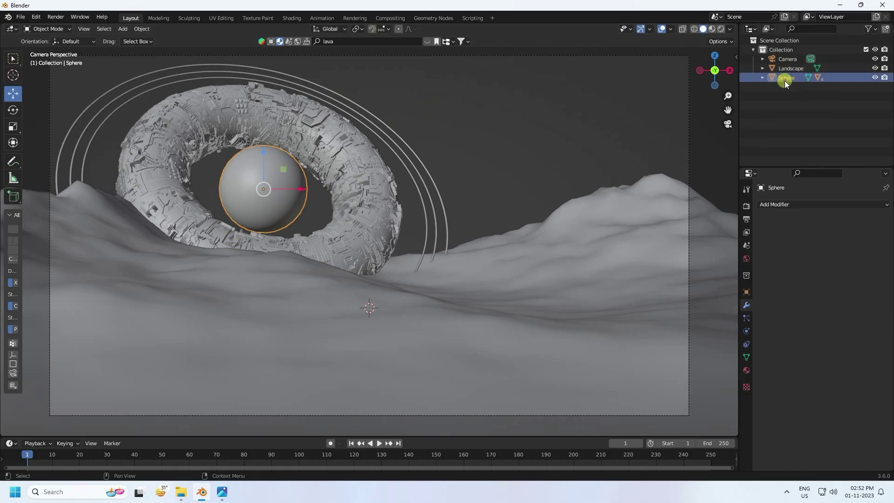
left_click(710, 30)
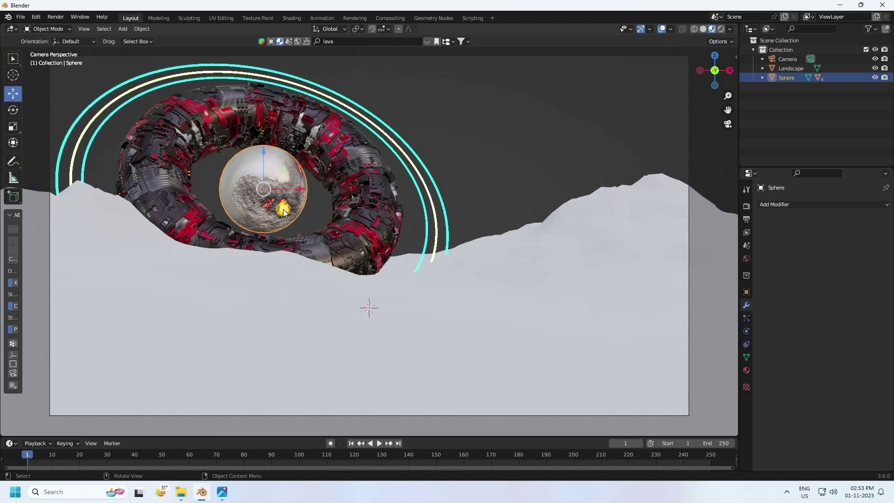
Set the Mapping node's scale to 2 on X, Y and Z in the sphere's Lava metal material in the Shading workspace
left_click(293, 19)
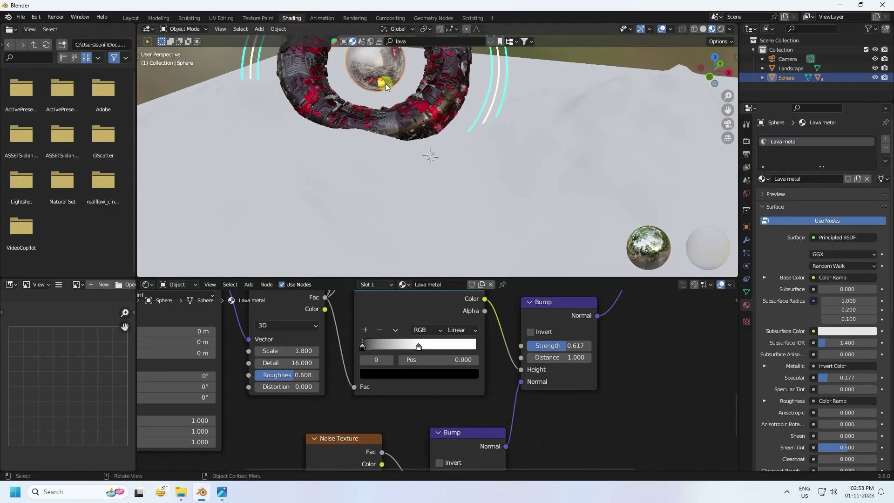
scroll(502, 384, "down", 2)
middle_click_drag(339, 349, 599, 451)
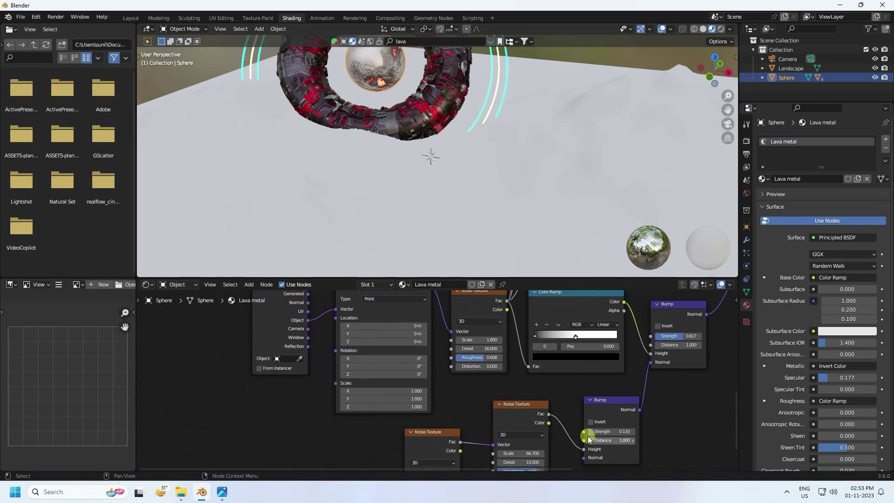
middle_click_drag(421, 397, 389, 428)
scroll(388, 429, "up", 4)
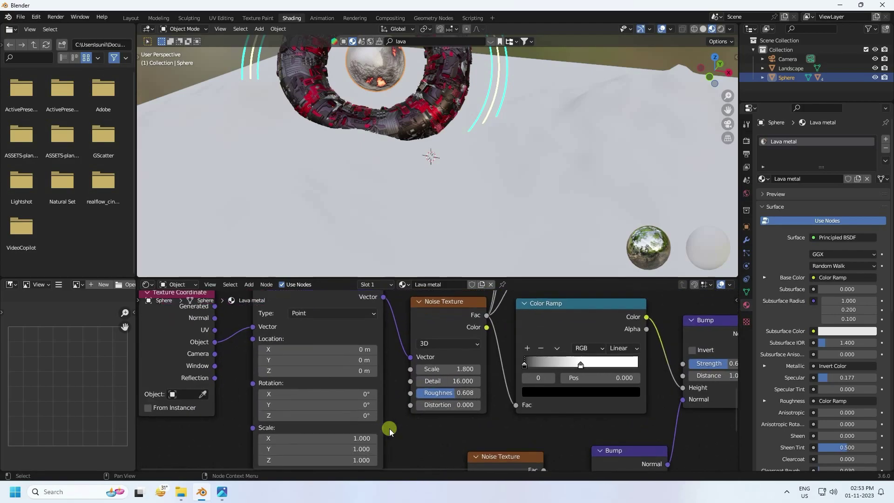
middle_click_drag(425, 376, 439, 361)
left_click(360, 373)
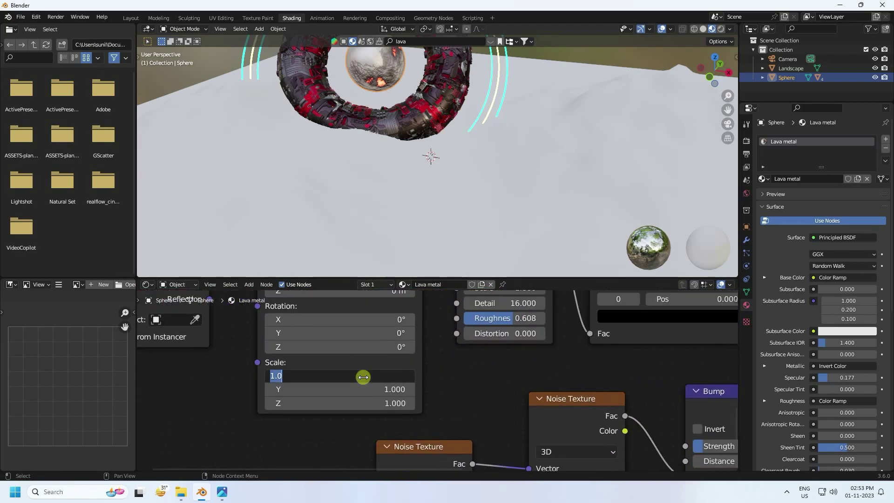
type("2")
key("Return")
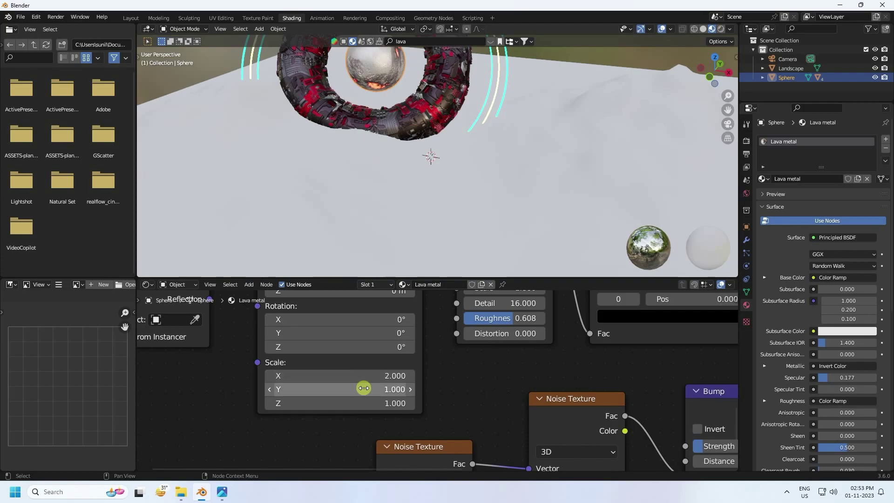
left_click(362, 388)
type("2")
key("Return")
left_click(362, 402)
type("2")
key("Return")
mouse_move(403, 209)
middle_mouse_down()
mouse_move(404, 107)
mouse_move(414, 199)
mouse_move(389, 230)
mouse_move(462, 112)
mouse_move(406, 174)
mouse_move(404, 165)
mouse_move(407, 225)
middle_mouse_up()
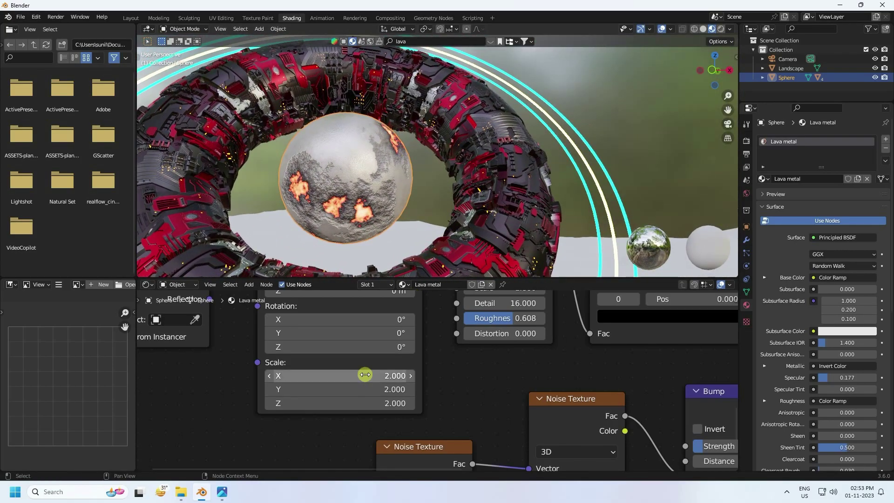
Increase the Lava metal Mapping node's scale to 3 on X, Y and Z and inspect the sphere
left_click_drag(364, 374, 365, 375)
left_click(363, 389)
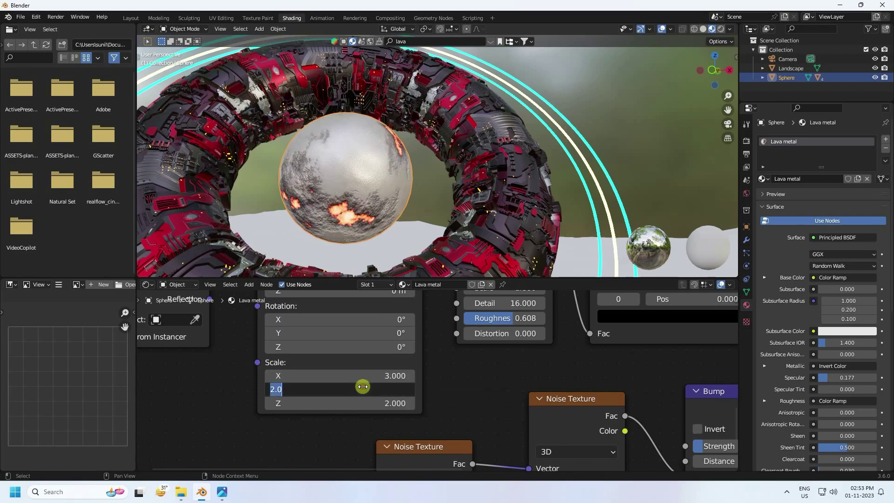
type("3")
key("Return")
left_click(362, 403)
type("3")
key("Return")
middle_click_drag(388, 194, 317, 139)
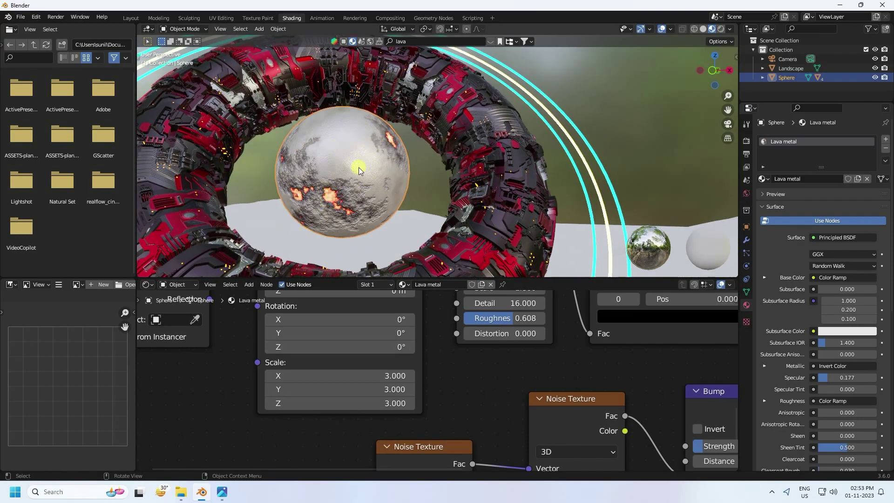
Return to the Layout workspace, select the sphere's whole hierarchy, and paste a copy of it into the scene
left_click(130, 18)
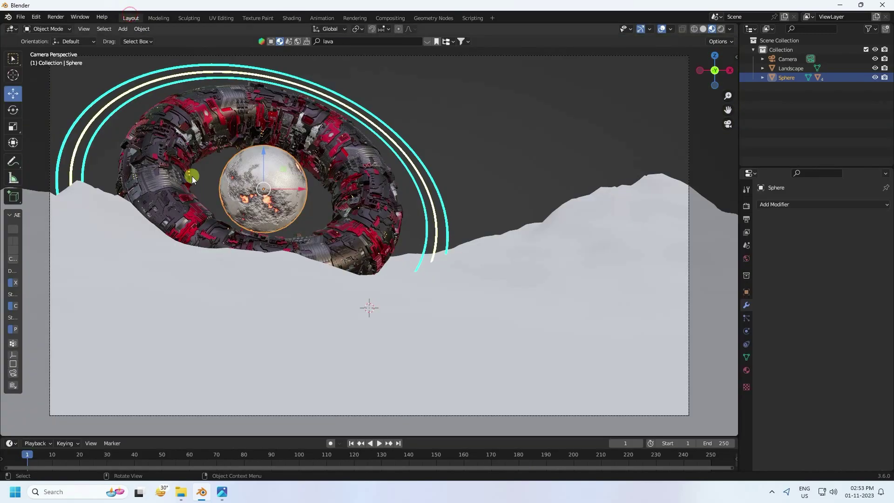
scroll(253, 224, "down", 1)
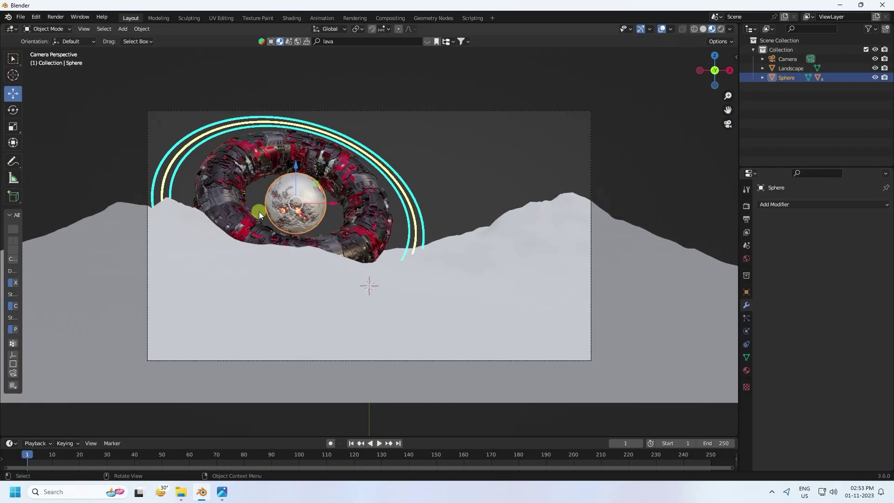
scroll(259, 211, "up", 2)
scroll(266, 194, "down", 1)
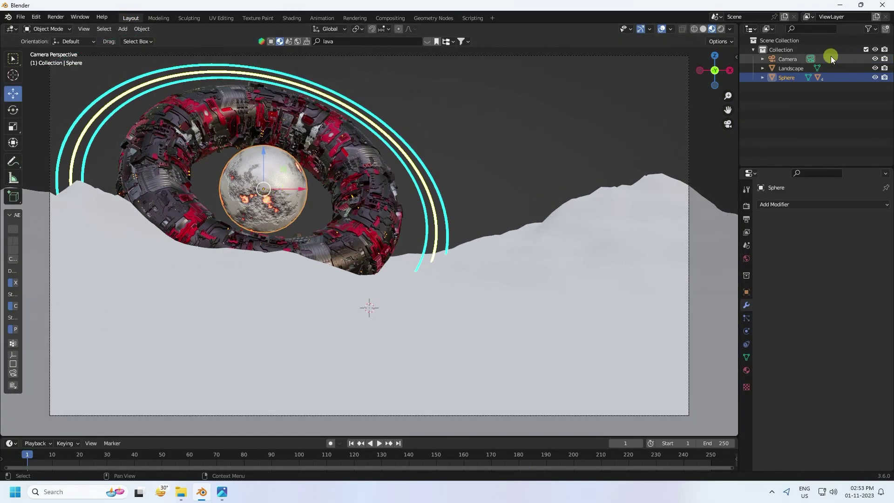
left_click(790, 77)
right_click(783, 77)
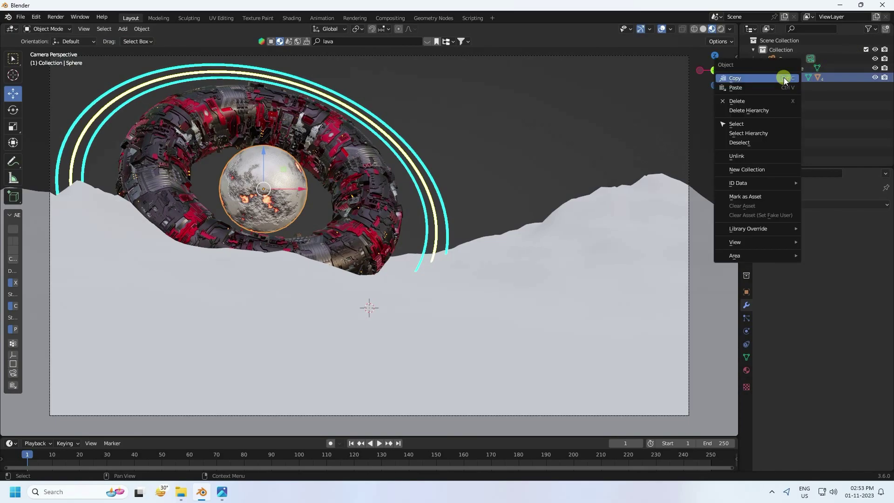
left_click(735, 133)
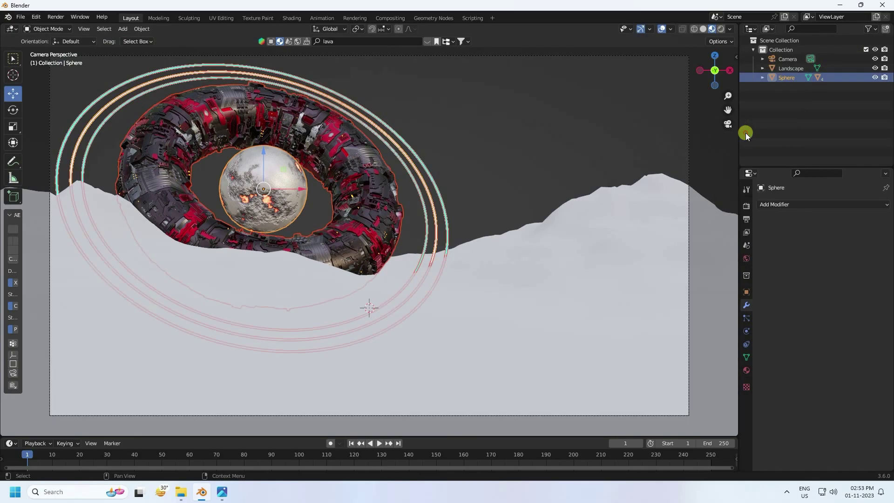
scroll(348, 224, "down", 3)
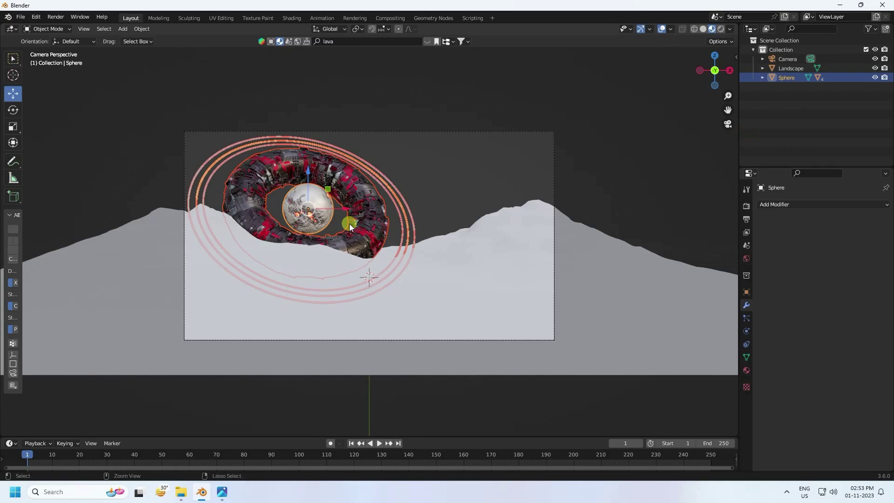
key("ctrl+c")
key("ctrl+v")
Move the copied assembly farther back along Y and across in X until it sits beside the original in the camera view
middle_click_drag(399, 228, 390, 197)
key("g")
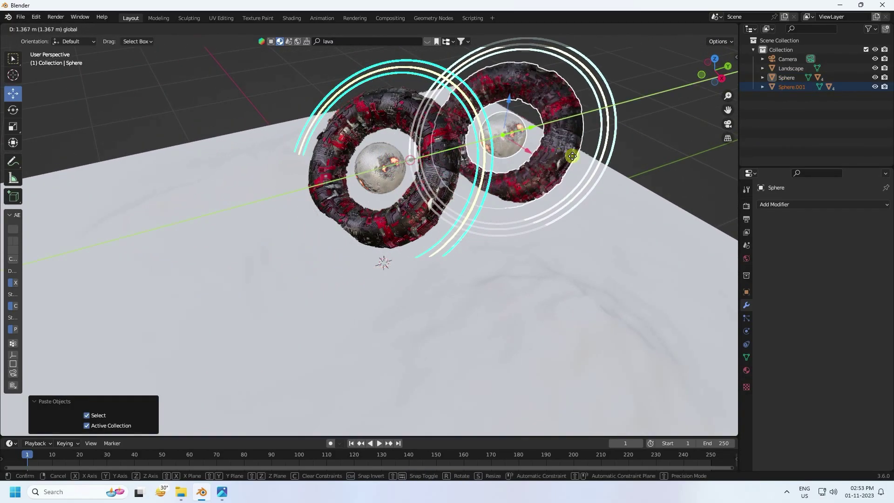
left_click(576, 175)
key("g")
key("x")
left_click(649, 225)
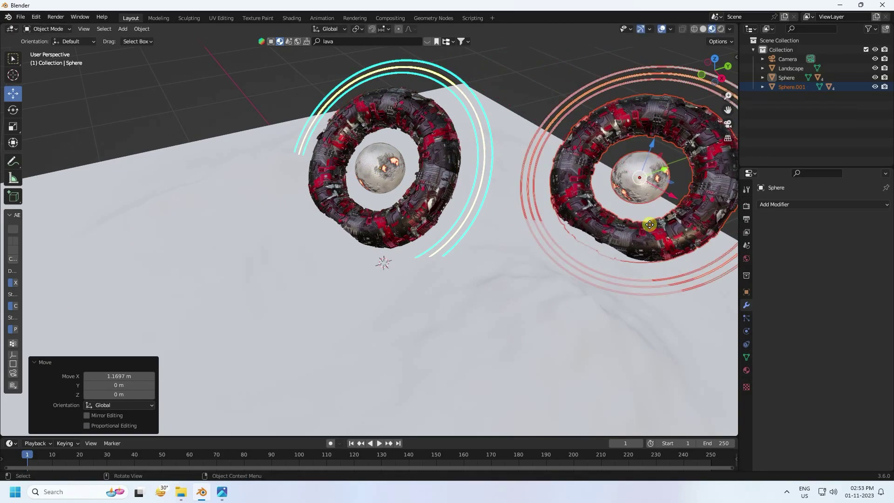
key("KP_0")
key("g")
key("x")
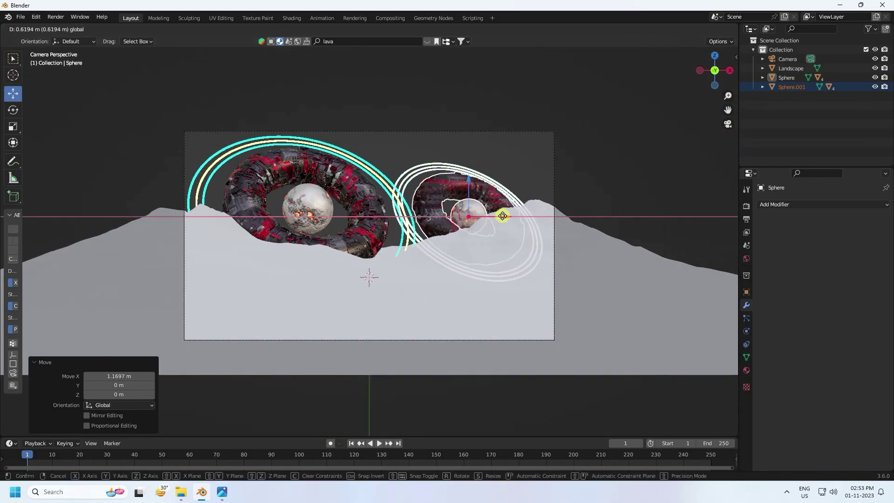
left_click(491, 214)
Raise the copied assembly above the hill and trackball-rotate it by 9.17° and -52.7° so it tilts the opposite way
scroll(473, 184, "up", 5)
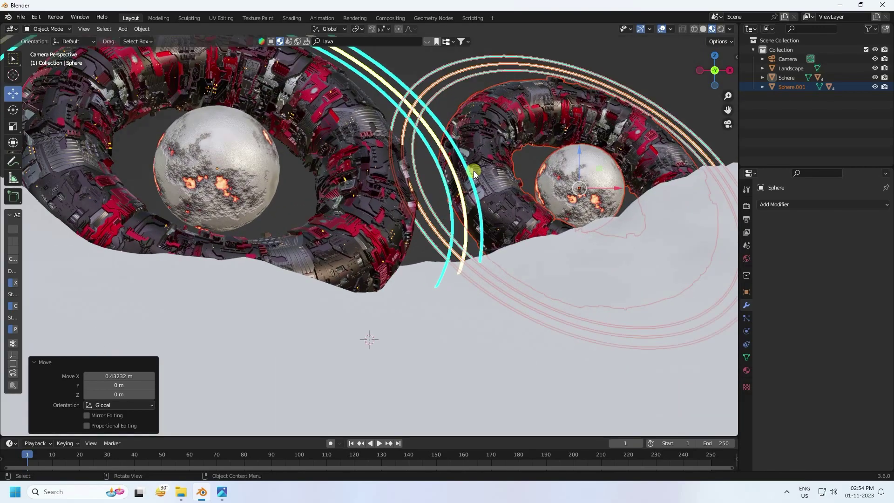
scroll(474, 187, "down", 2)
left_click_drag(512, 172, 465, 146)
left_click(13, 109)
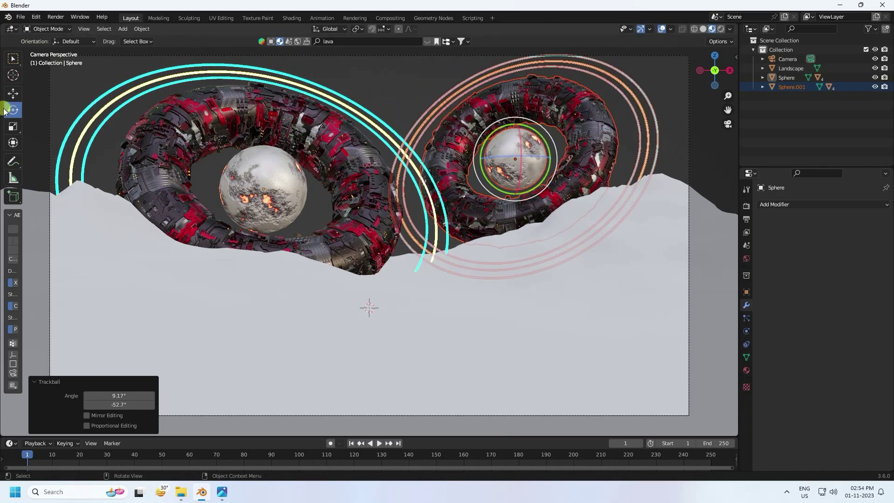
left_click(13, 93)
Scale the copied assembly to about 0.78 and move it about 0.285 m along X
key("s")
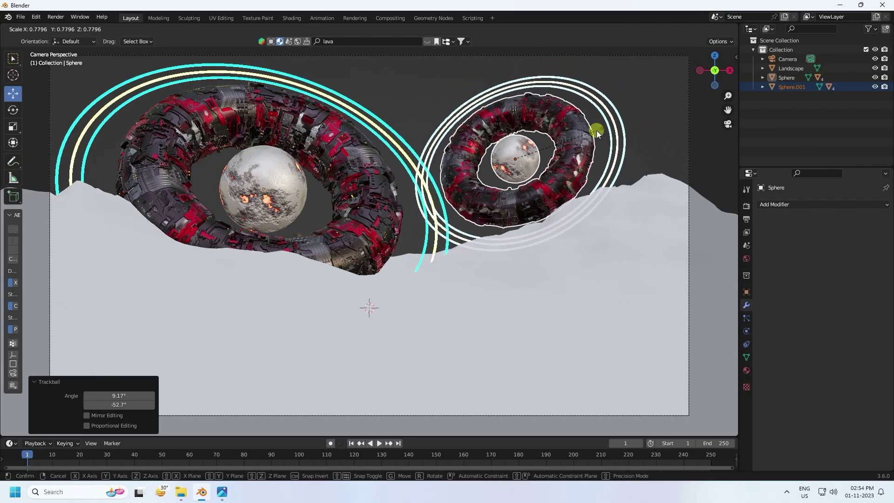
left_click(596, 130)
key("g")
key("x")
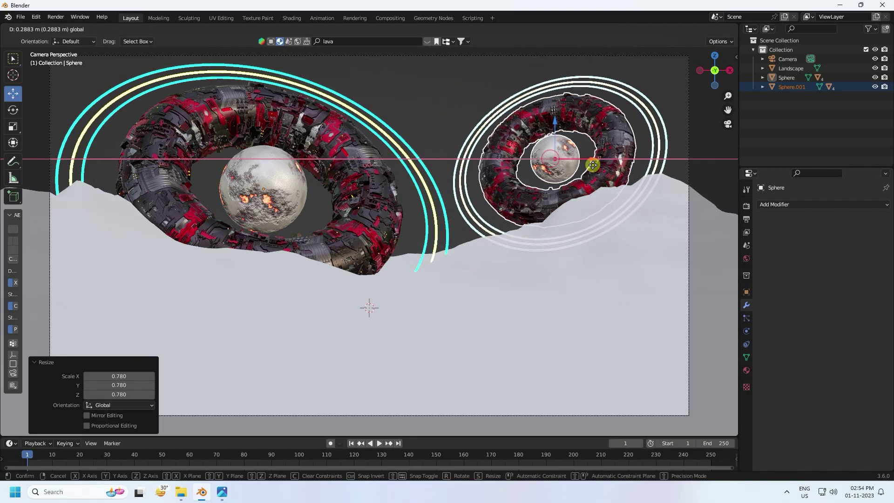
left_click(592, 164)
Enlarge the copied assembly by about 1.1 and fine-tune its position in X and Z in the camera view
key("s")
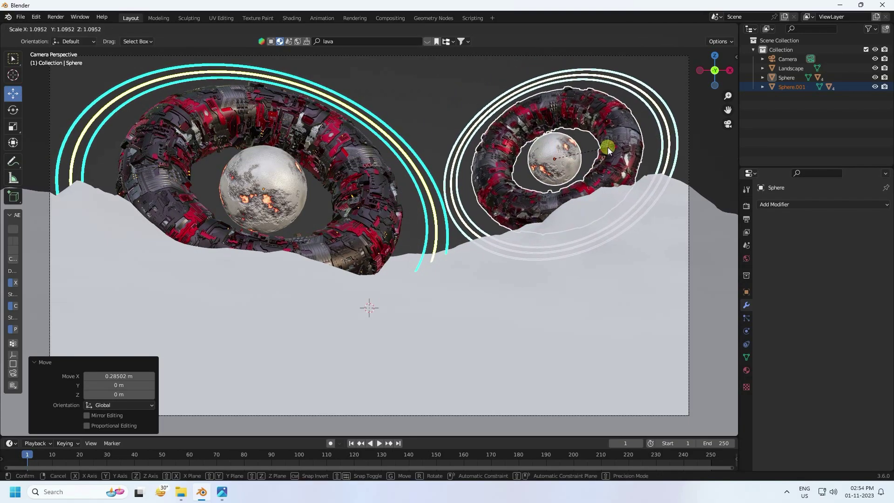
left_click(608, 147)
middle_click_drag(607, 150, 671, 169)
left_click_drag(702, 144, 592, 159)
key("KP_0")
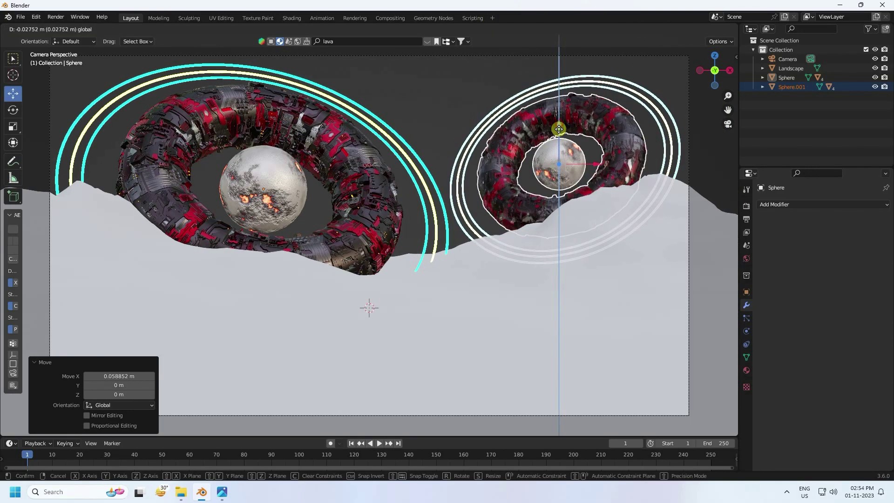
left_click(445, 97)
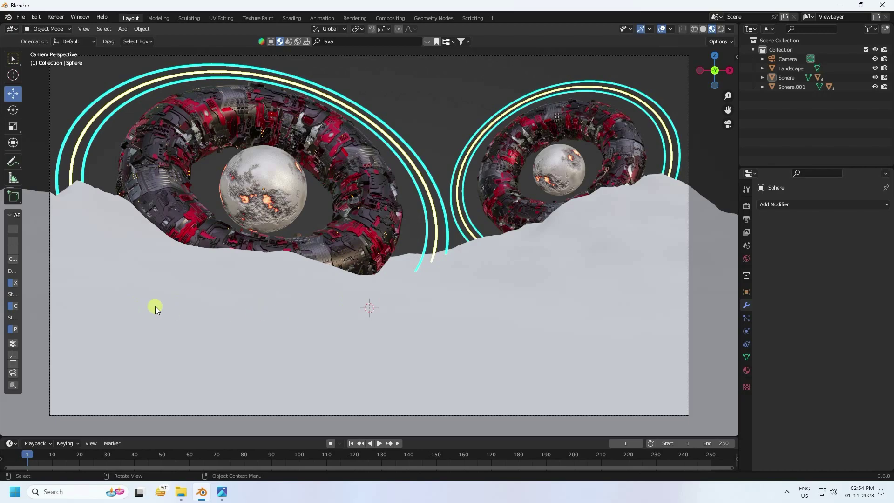
Switch to solid shading outside the camera view and apply all transforms to the landscape
left_click(225, 302)
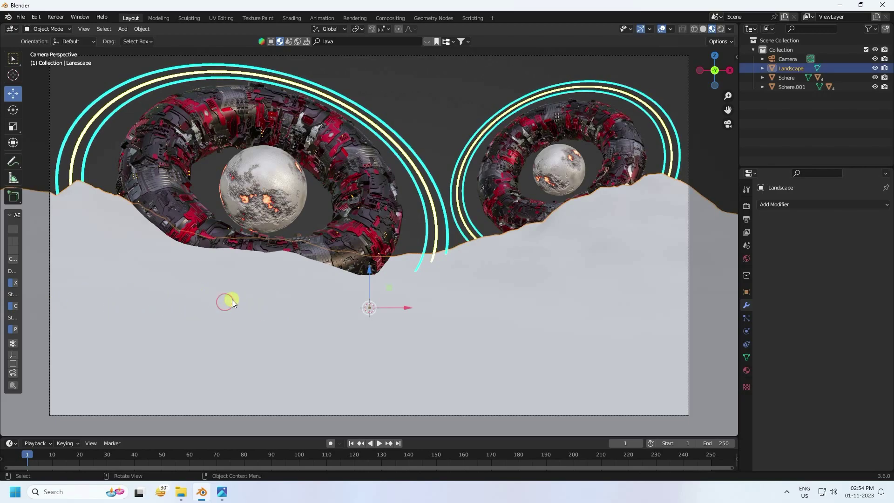
key("KP_0")
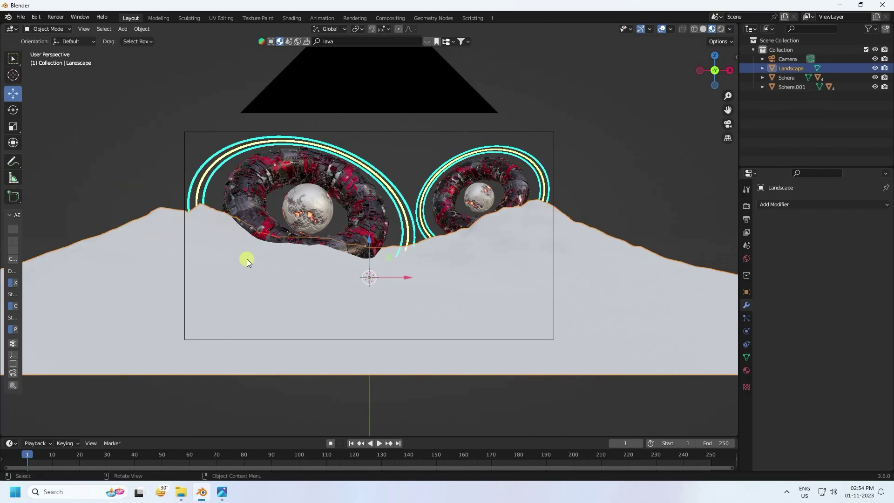
left_click(704, 29)
middle_click_drag(325, 336, 262, 376)
left_click(241, 218)
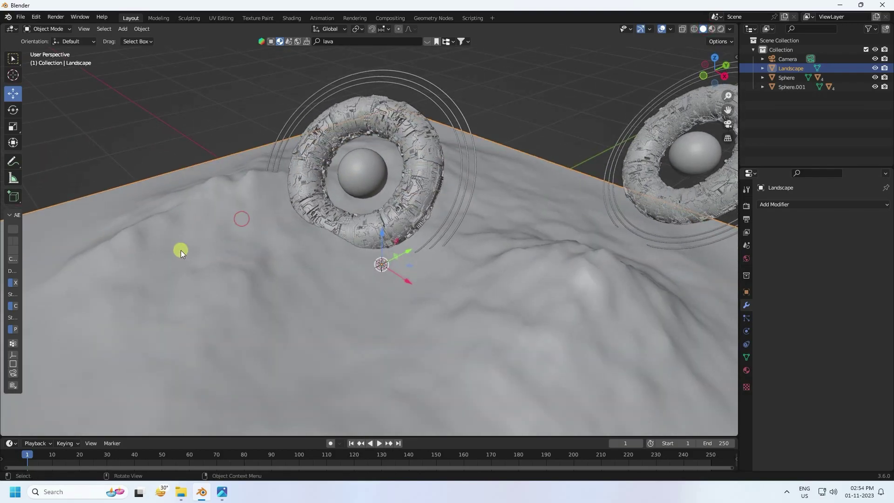
left_click(139, 28)
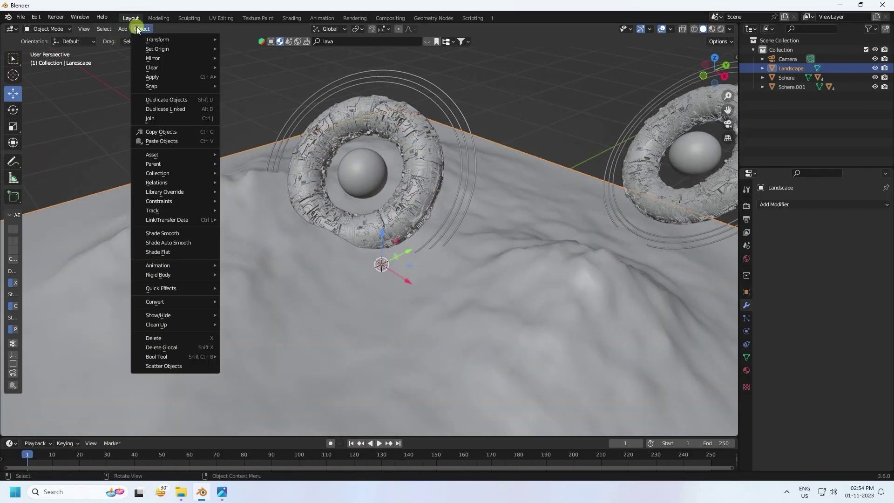
mouse_move(156, 78)
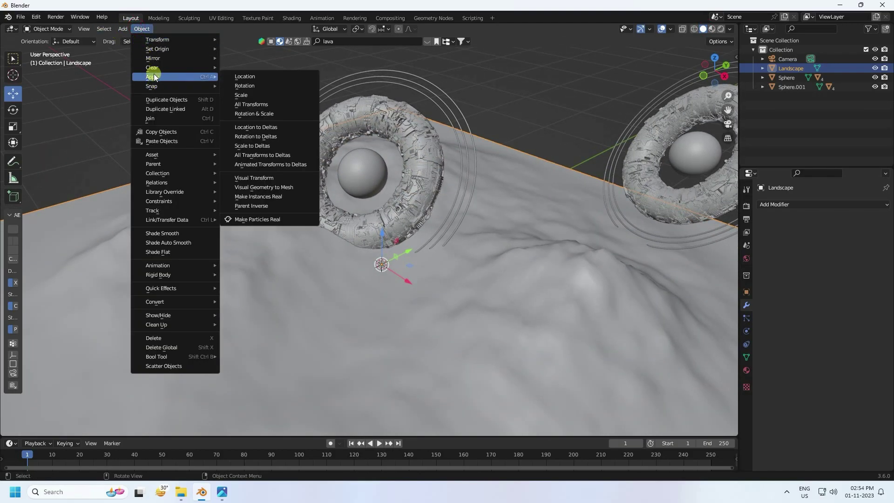
left_click(240, 105)
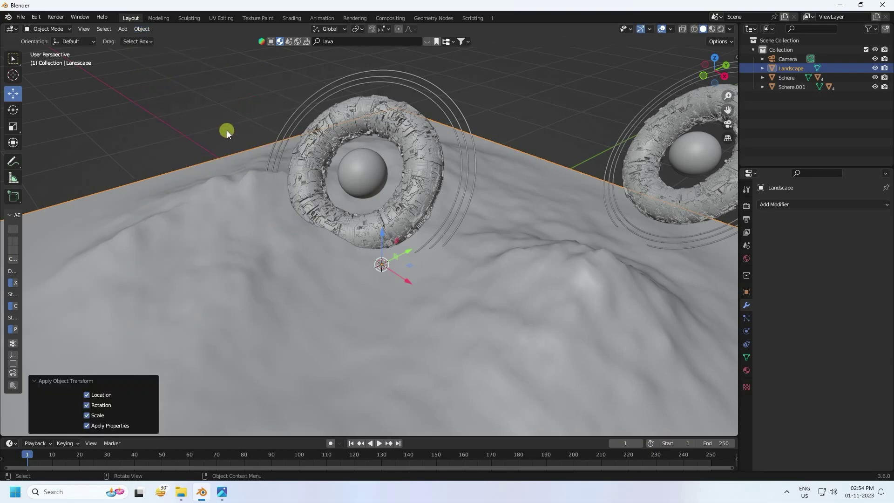
Open the Biome-Reader scatter tools and set the landscape as the emitter object
left_click(735, 55)
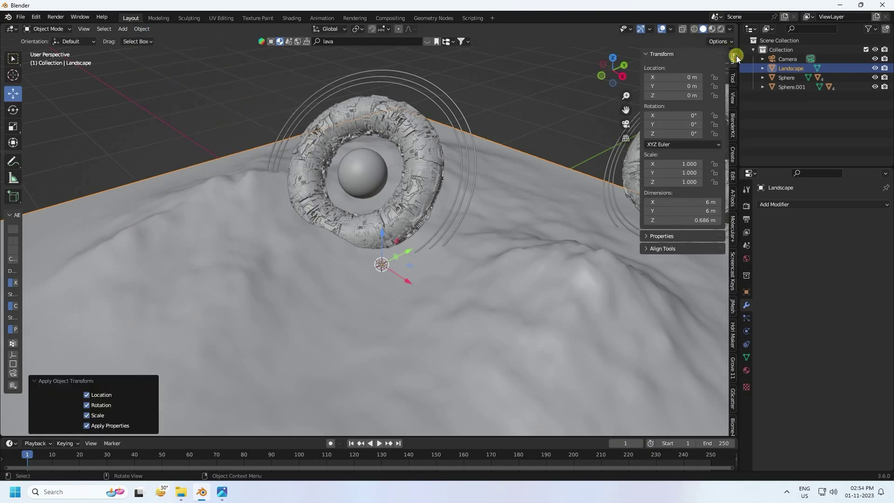
scroll(731, 237, "down", 2)
left_click(733, 423)
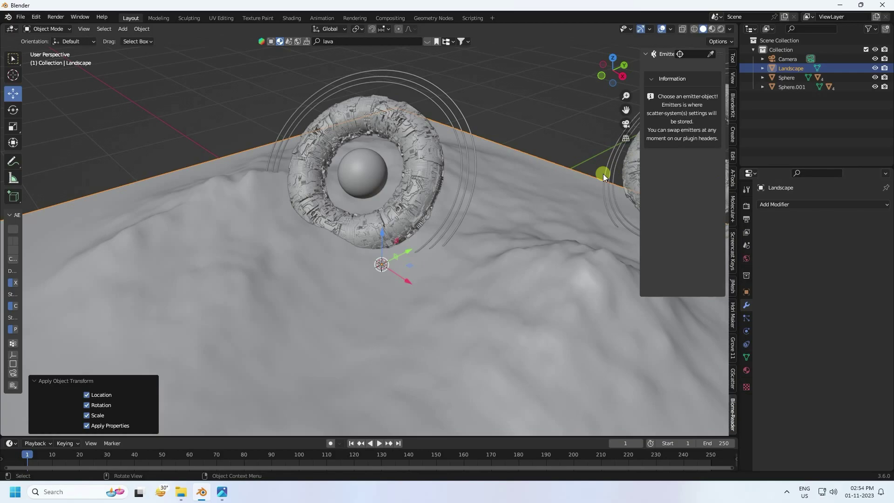
left_click(711, 54)
left_click(154, 273)
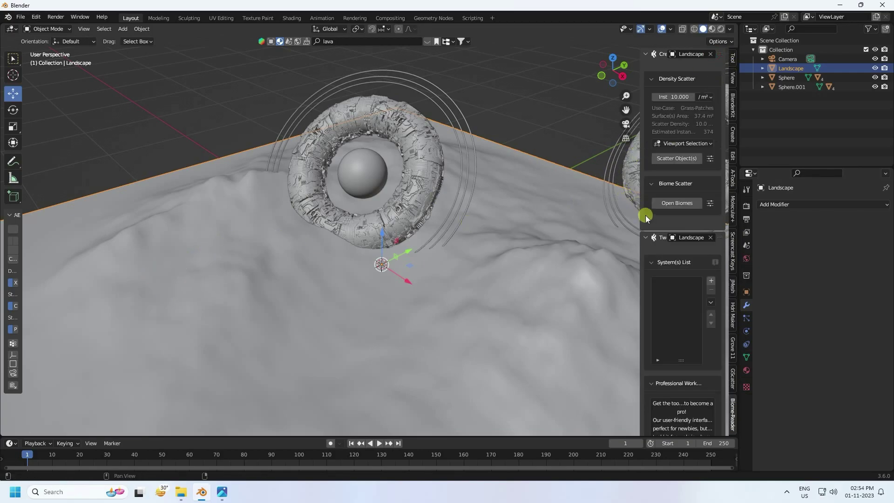
Browse the biome library and scatter the Bushes 02 biome over the landscape, closing the library when done
left_click_drag(642, 214, 613, 212)
left_click(663, 203)
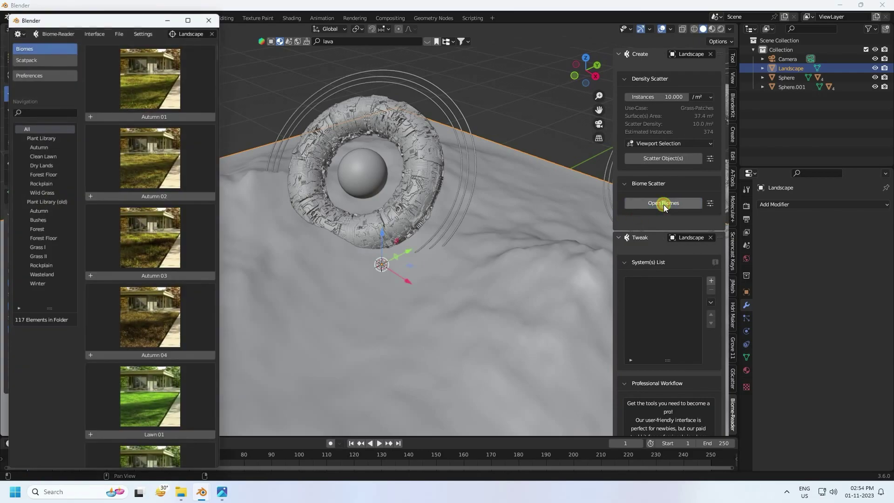
left_click_drag(218, 192, 313, 193)
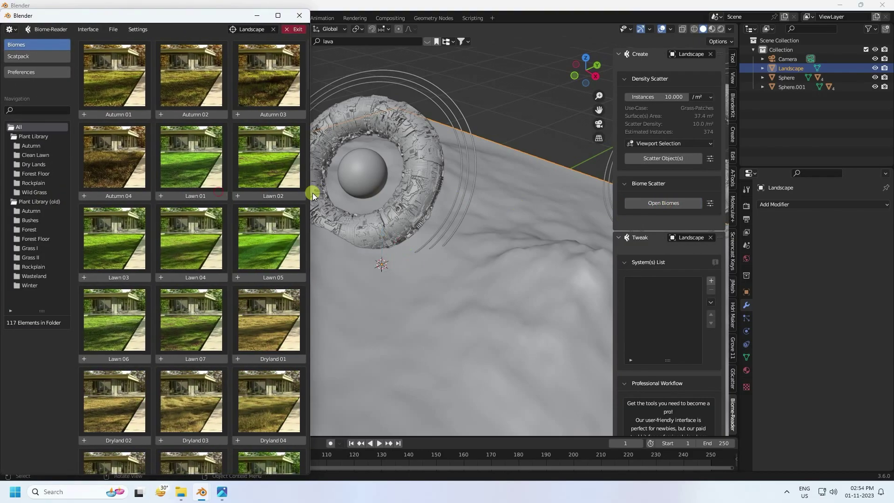
scroll(296, 236, "down", 2)
scroll(296, 236, "down", 10)
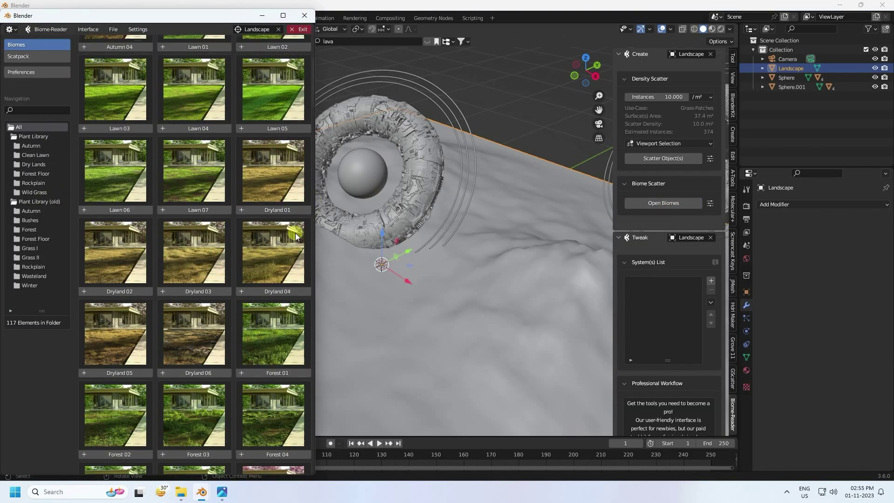
scroll(296, 236, "down", 10)
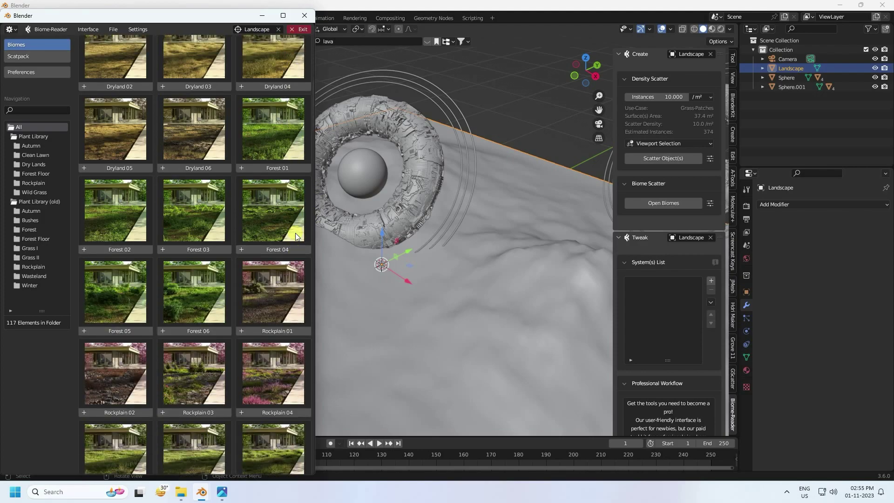
left_click_drag(311, 106, 312, 172)
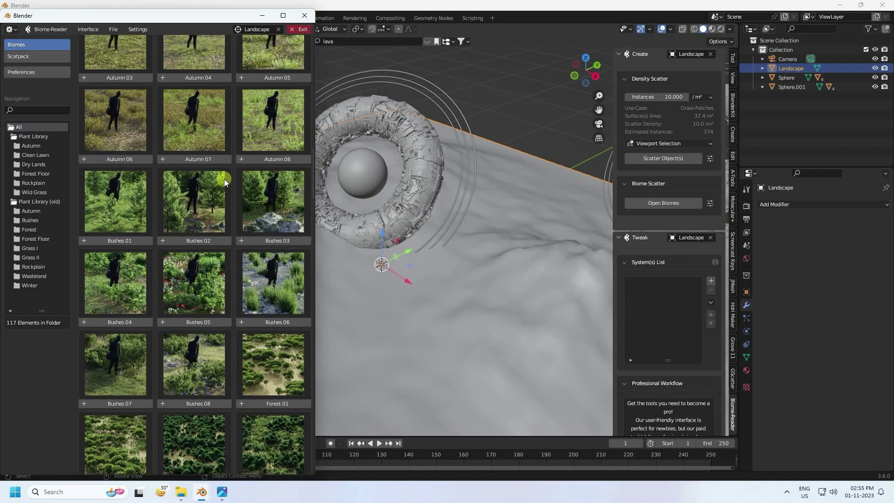
left_click(186, 241)
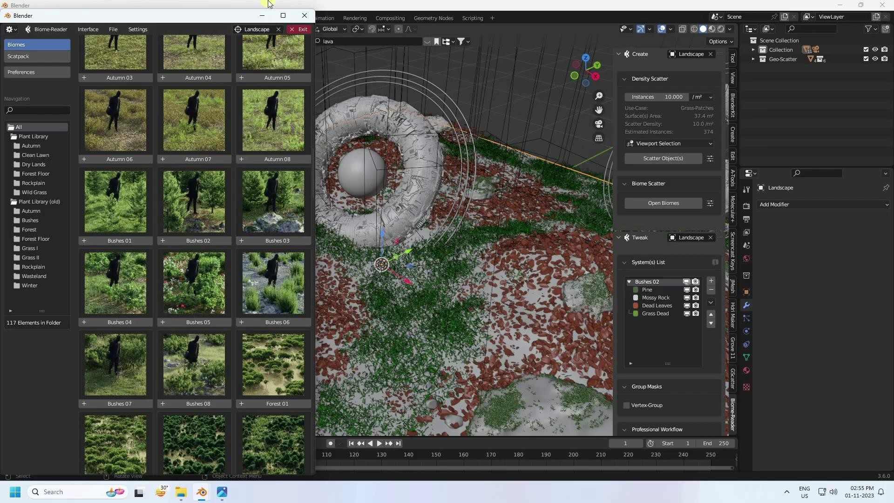
left_click(310, 18)
Set the scale of the Dead Leaves scatter to 0.2 while looking through the camera
middle_click_drag(282, 317, 339, 284)
key("KP_0")
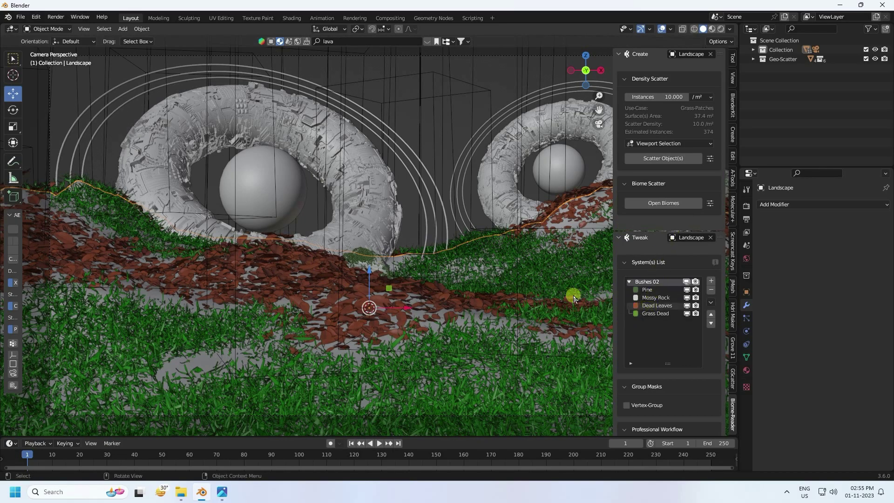
left_click(652, 304)
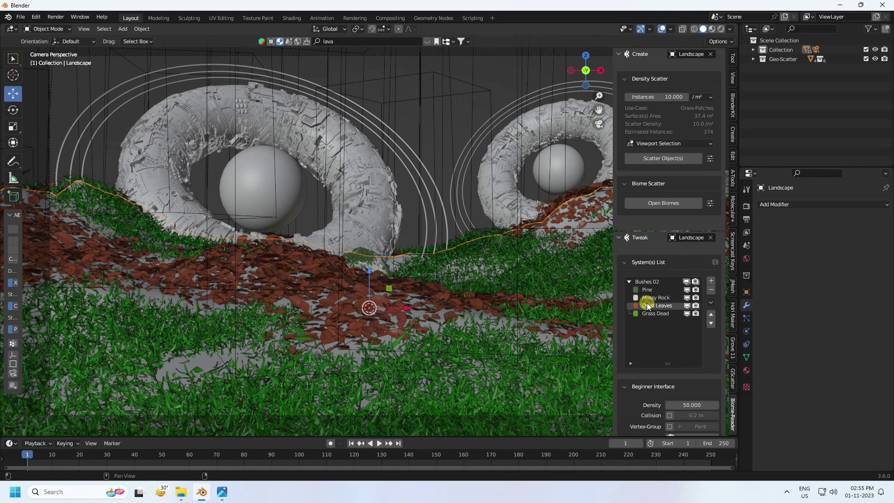
scroll(652, 316, "down", 5)
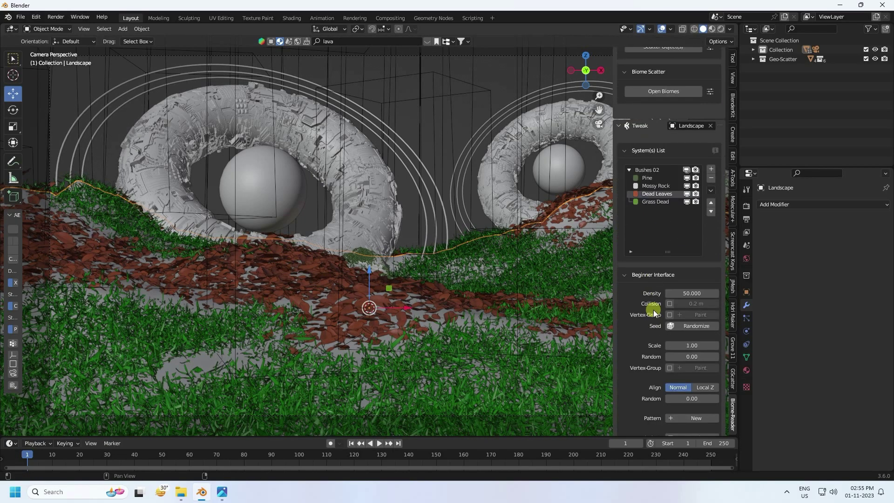
double_click(690, 345)
type("0.2")
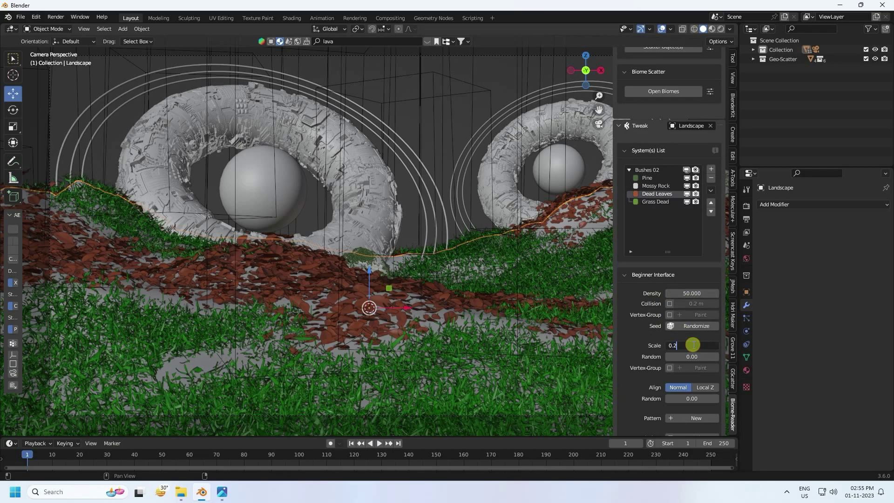
key("Return")
Set the Grass Dead scatter's scale to 0.4 and its density to 500
left_click(652, 202)
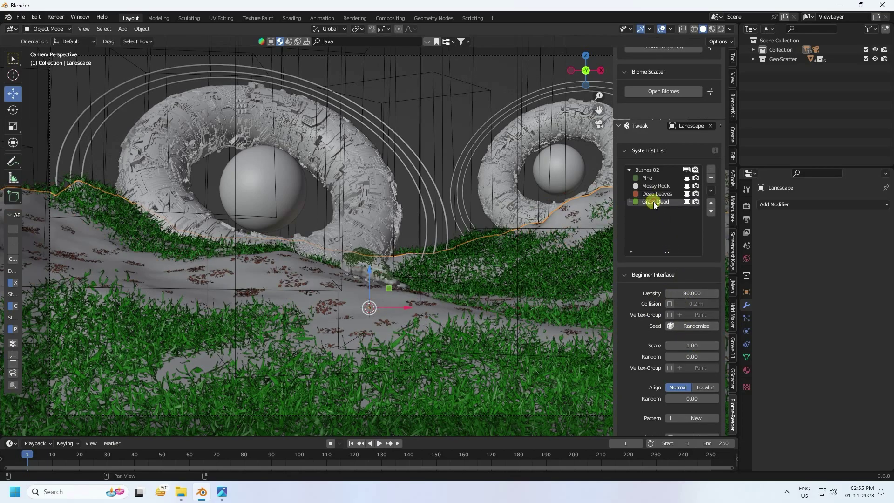
mouse_move(693, 345)
left_mouse_down()
mouse_move(459, 225)
mouse_move(694, 345)
left_mouse_up()
left_click(694, 345)
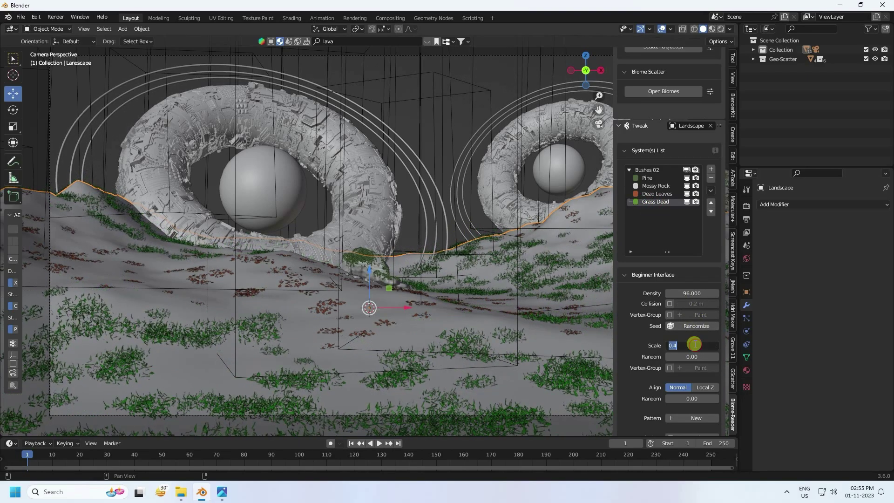
left_click(691, 294)
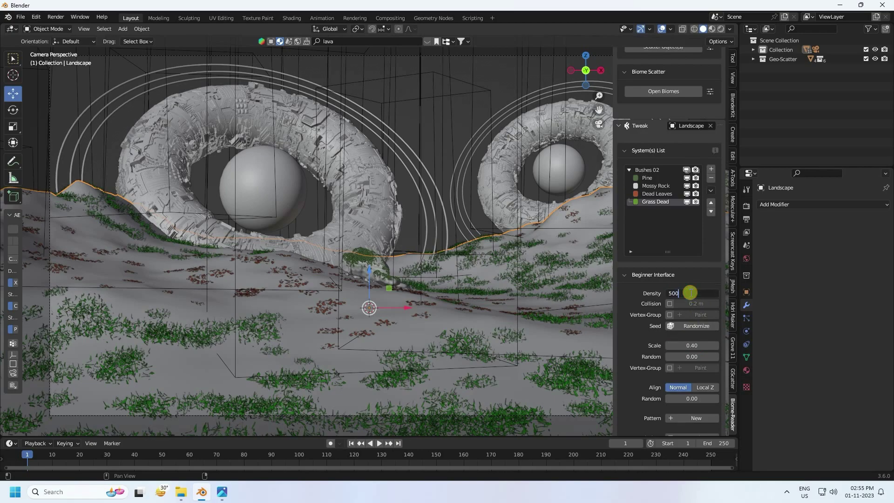
type("500")
key("Return")
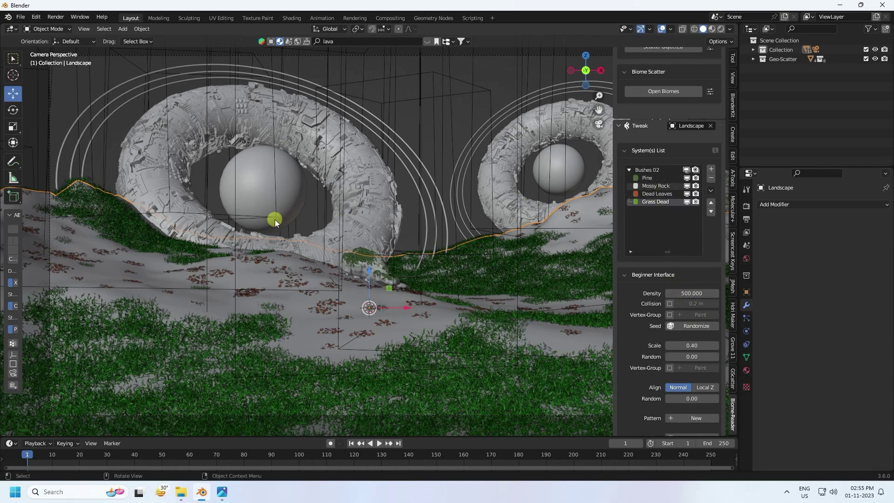
Inspect the scattered rocks and set the Mossy Rock scatter's density to 2 and scale to 0.3 in the camera view
left_click(649, 177)
middle_click_drag(315, 172, 291, 77)
scroll(453, 203, "up", 5)
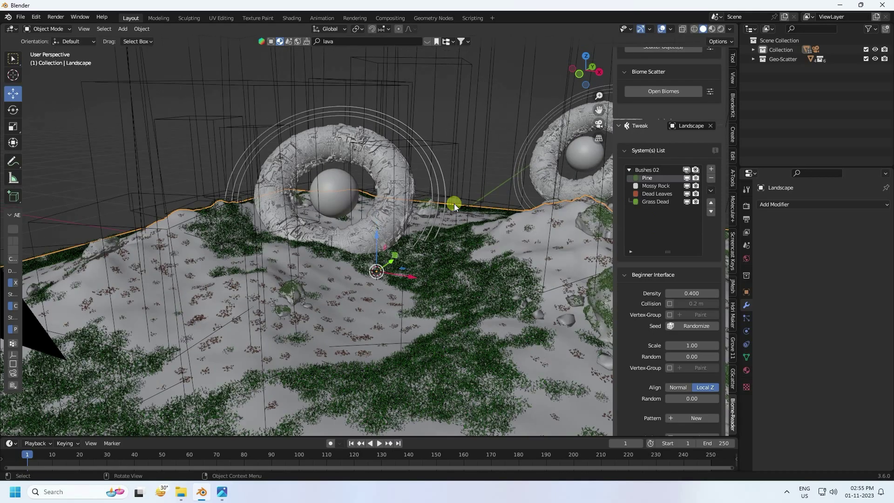
scroll(343, 306, "up", 3)
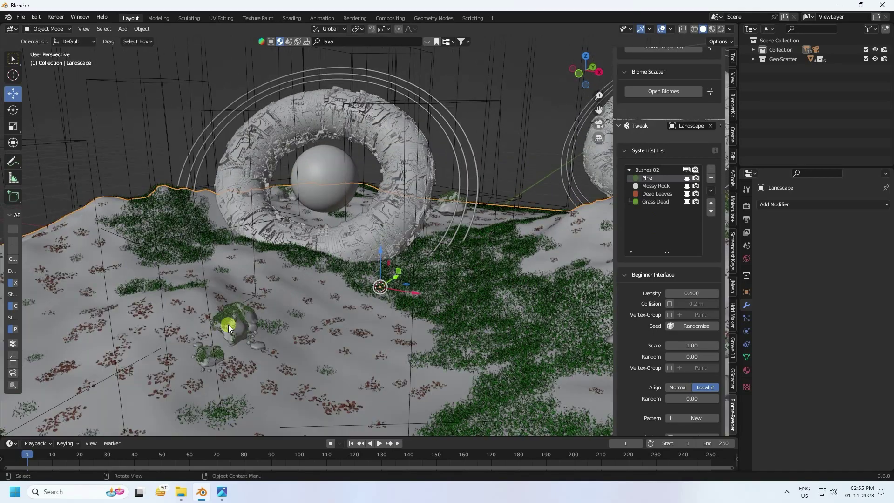
left_click(655, 186)
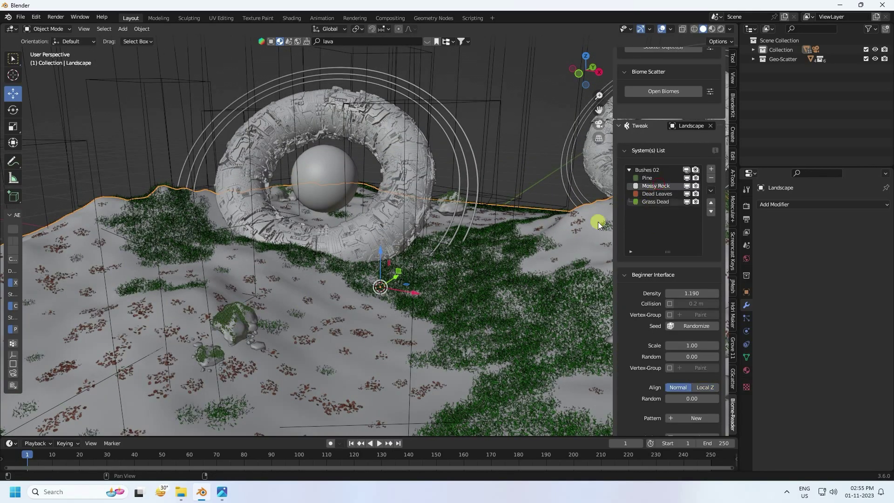
key("KP_0")
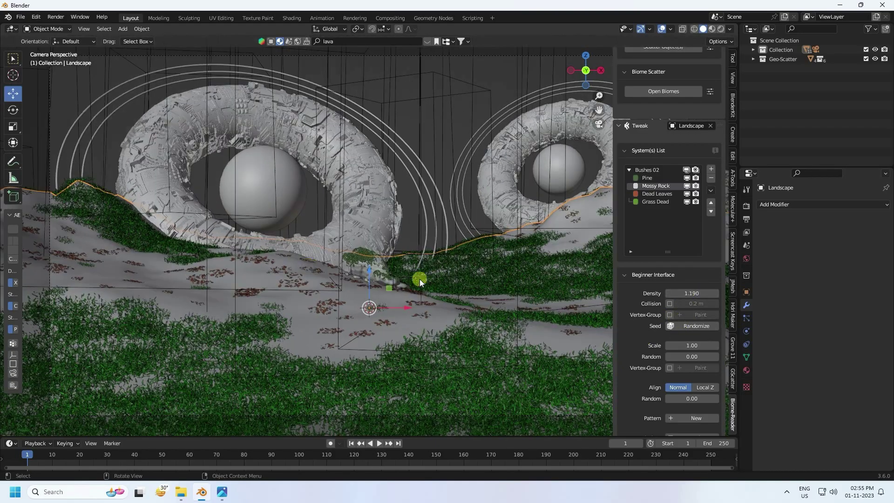
left_click(688, 293)
type("2")
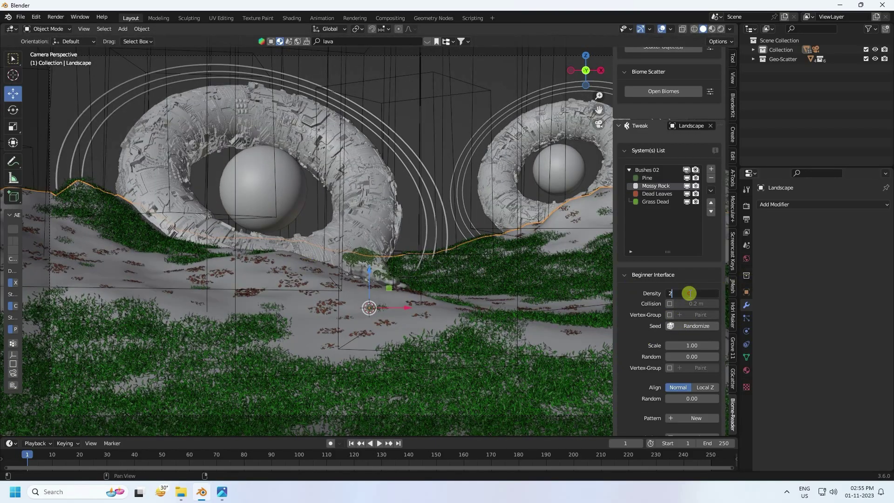
key("Return")
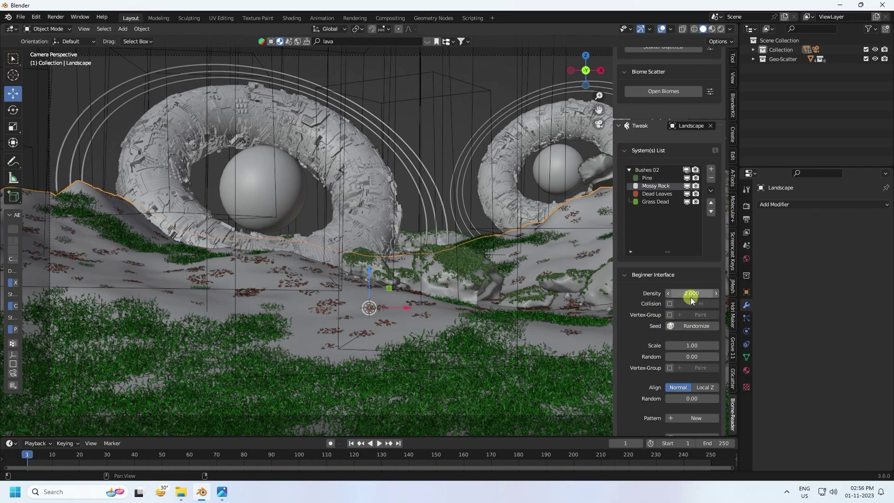
left_click_drag(695, 345, 460, 229)
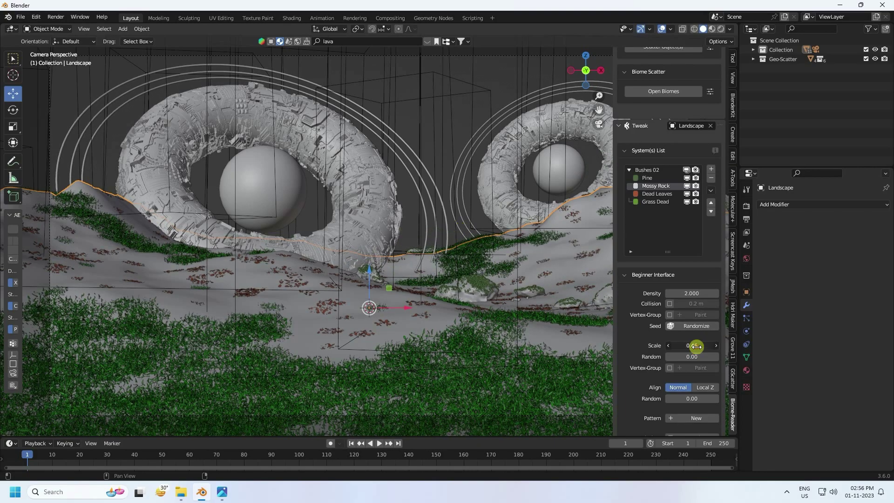
type("0.3")
key("Return")
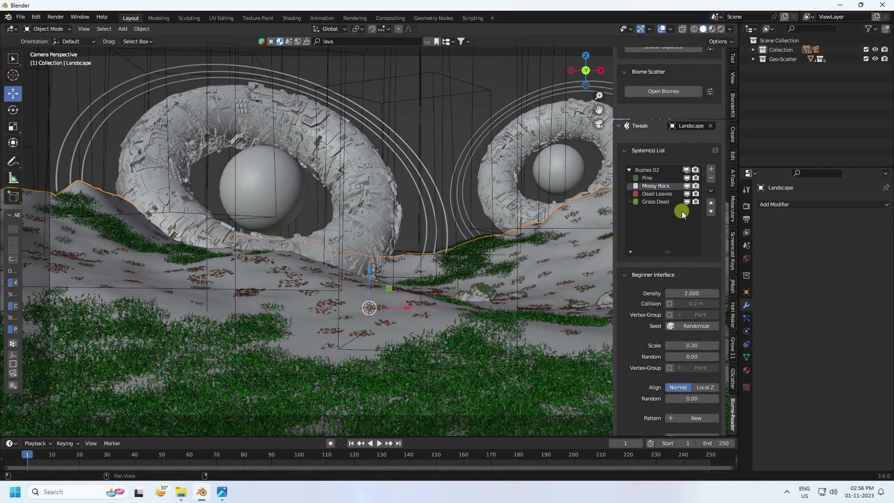
Raise the Mossy Rock scatter's density to 3
left_click(686, 288)
type("3")
key("Return")
left_click(687, 292)
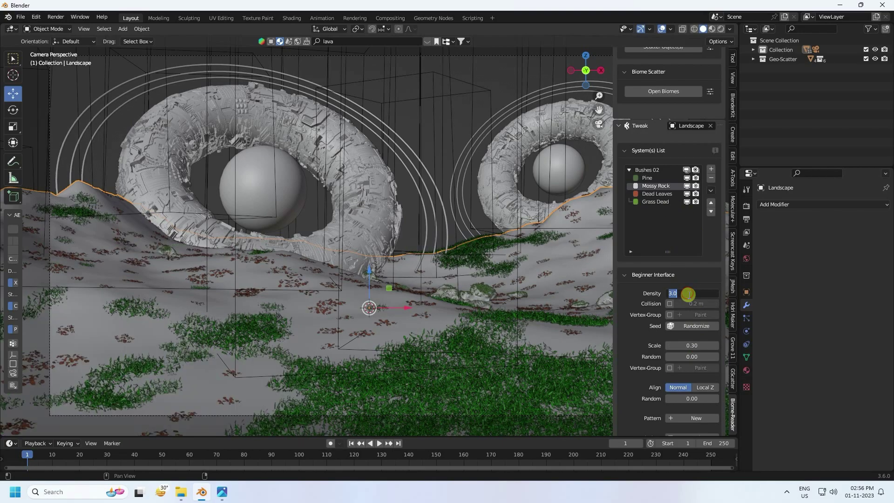
key("Return")
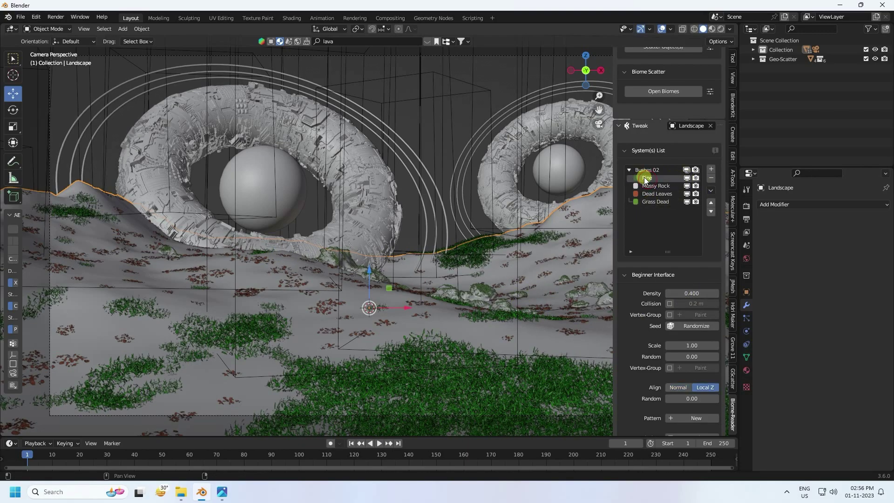
Set the Pine scatter's scale to 0.2 and clear the sidebar from the camera view
left_click_drag(694, 346, 457, 230)
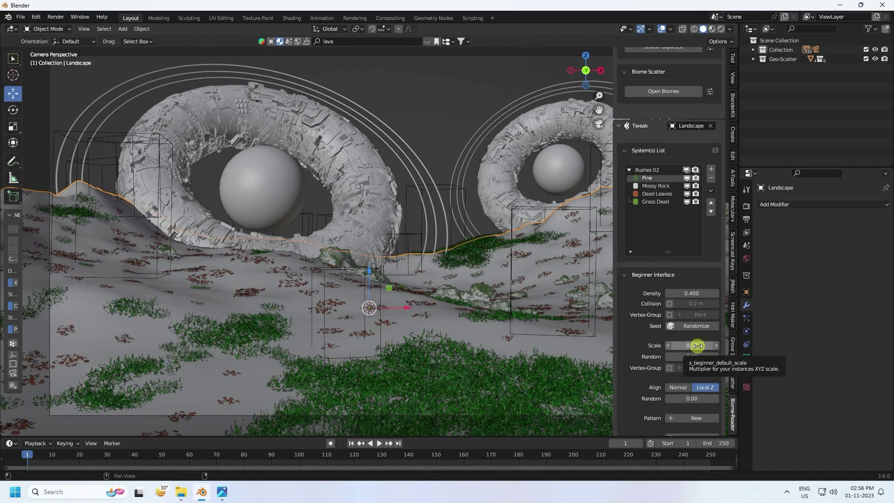
left_click(696, 346)
type("0.2")
key("Return")
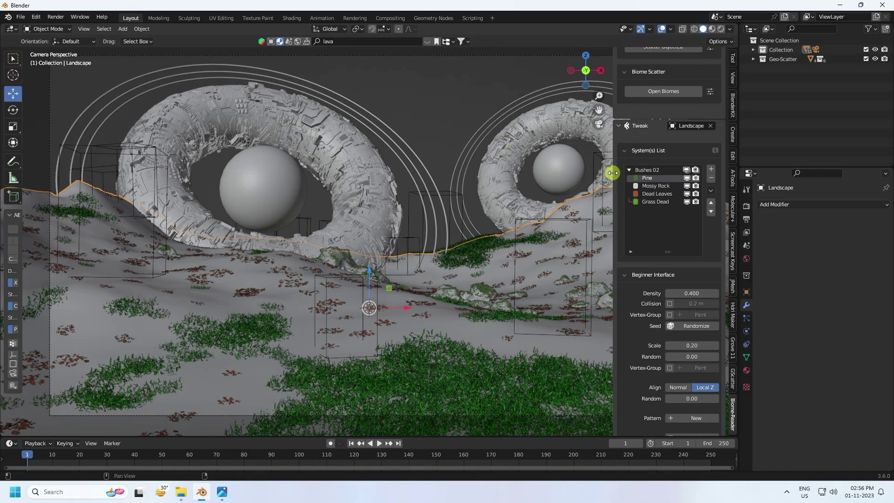
left_click_drag(612, 172, 791, 181)
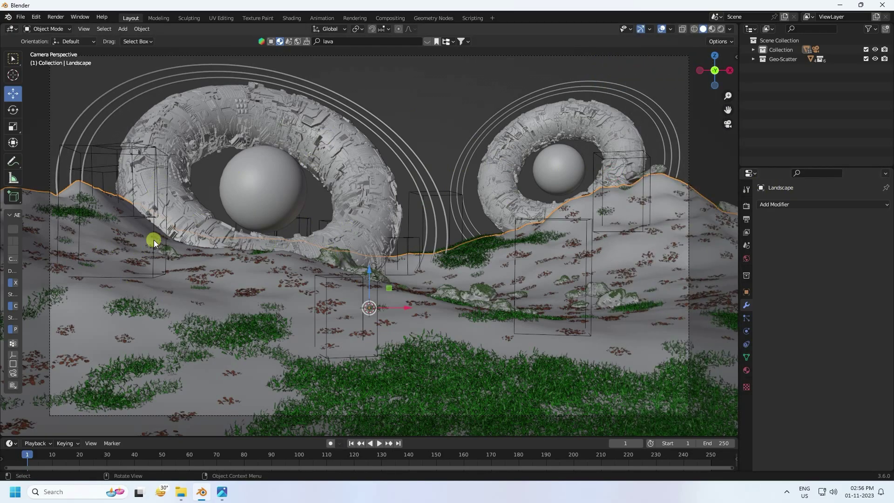
Reopen the biome library and add the Grass 11 biome with poppies and paperwhites to the landscape
left_click_drag(736, 56, 614, 58)
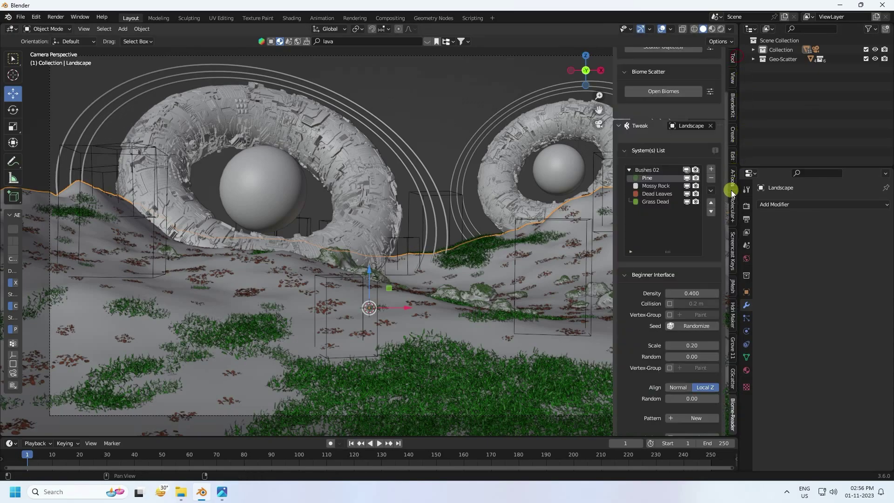
scroll(670, 214, "up", 3)
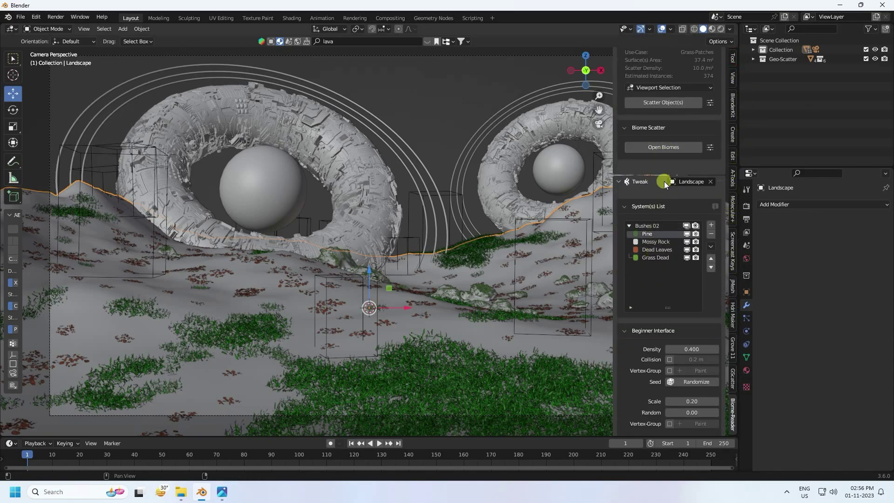
left_click(650, 148)
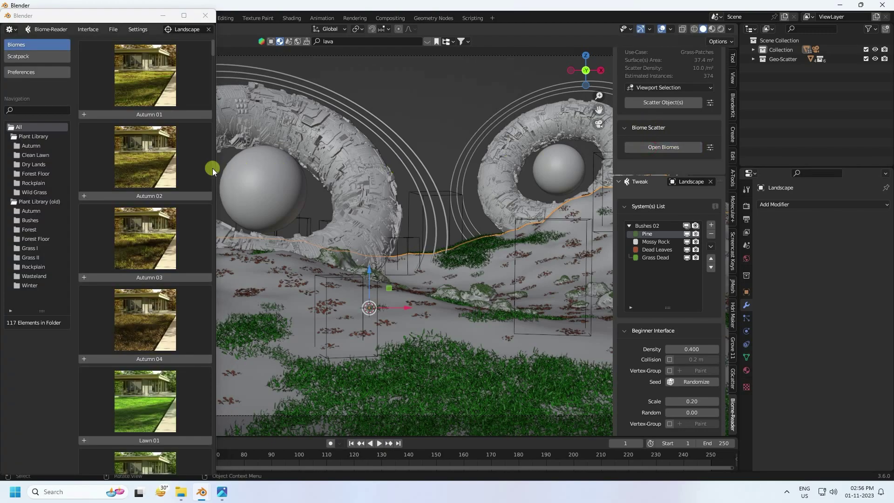
scroll(216, 169, "down", 1)
left_click_drag(216, 169, 297, 277)
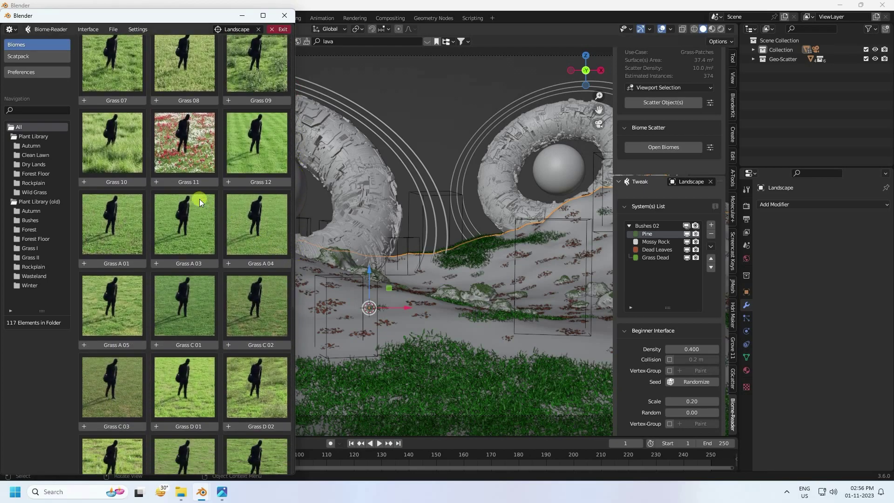
left_click(181, 182)
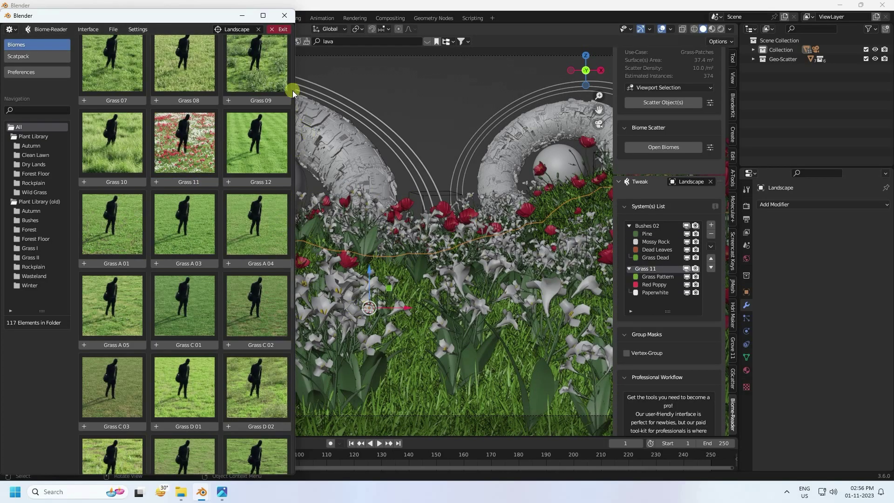
Close the biome library and set the Grass Pattern scatter's scale to 0.2 and density to 1000
left_click(284, 16)
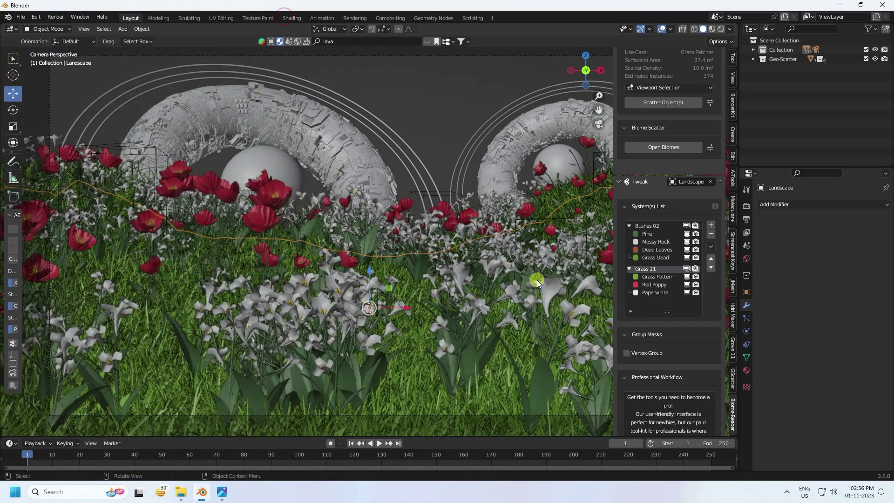
scroll(664, 279, "down", 2)
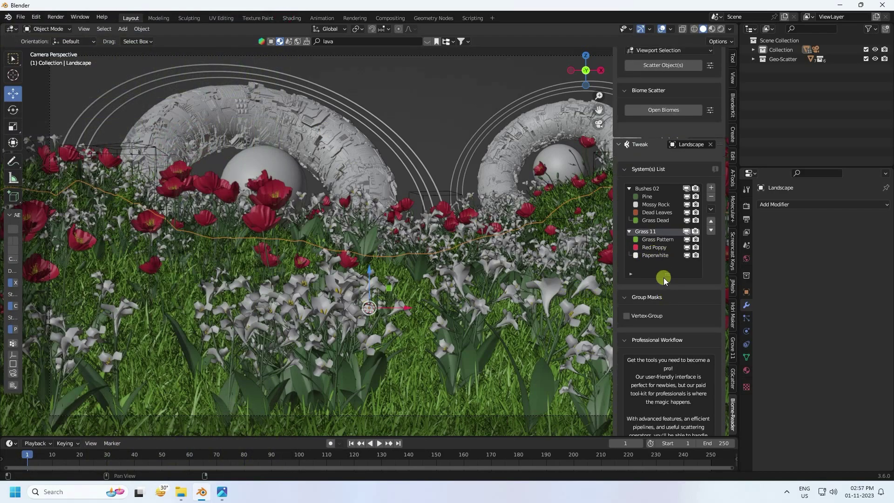
left_click(656, 239)
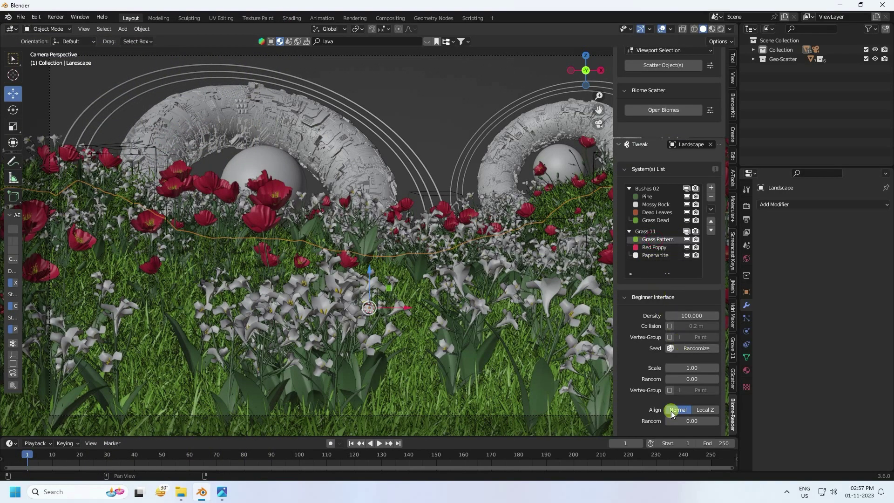
left_click(690, 367)
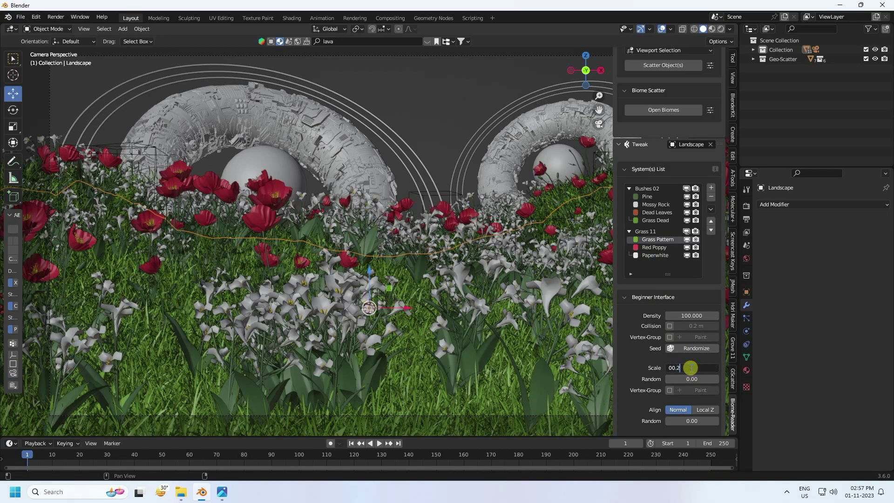
key("Return")
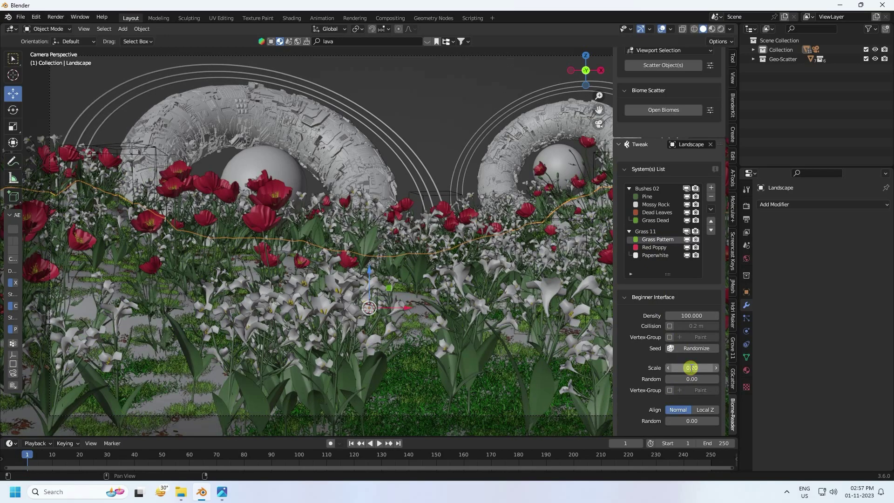
left_click(695, 316)
type("1000")
key("Return")
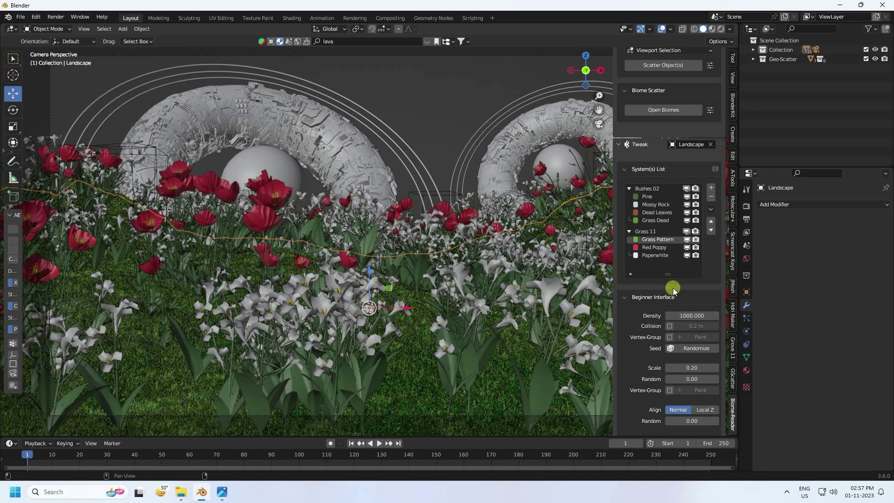
Set the scale of both the Red Poppy and the Paperwhite scatters to 0.3
left_click(654, 247)
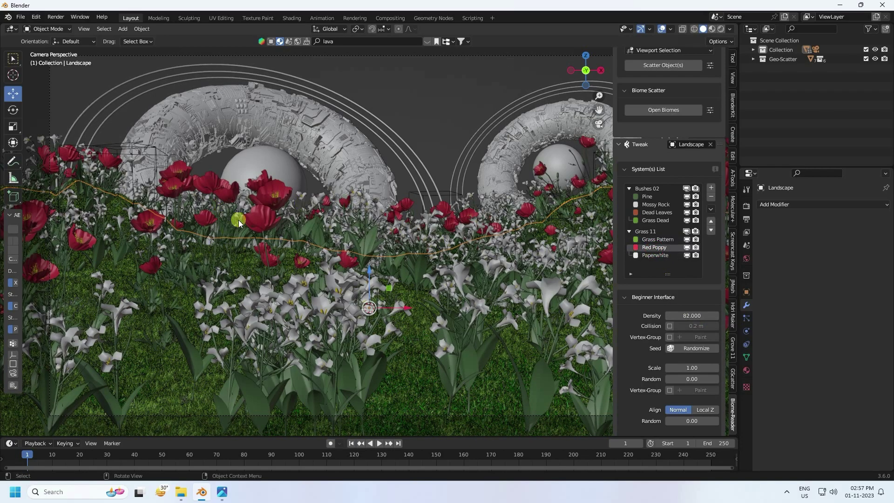
left_click_drag(471, 253, 458, 252)
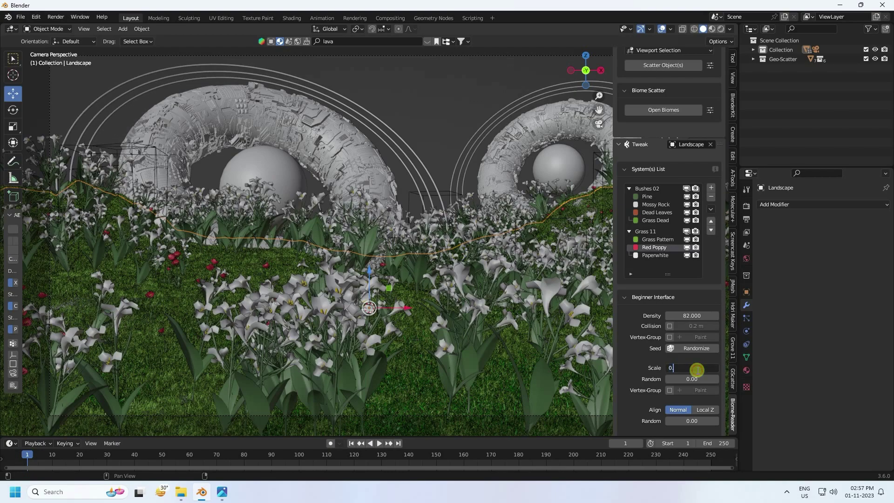
key("Return")
left_click(653, 255)
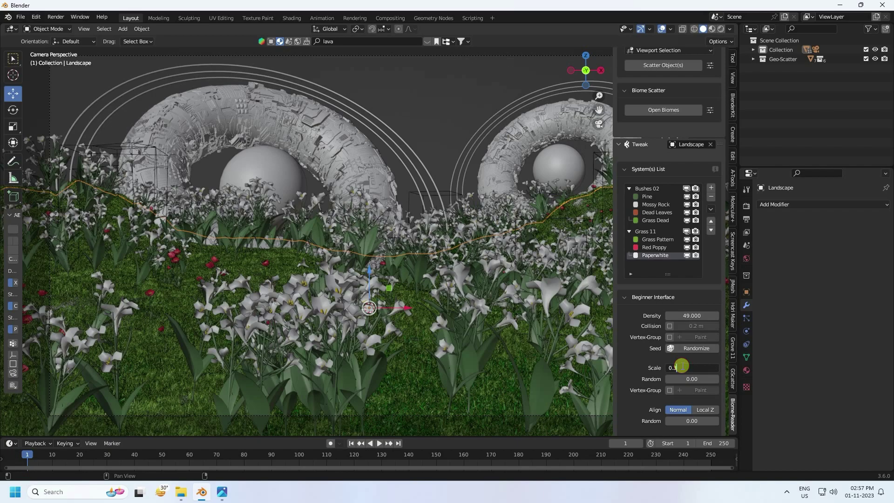
key("Return")
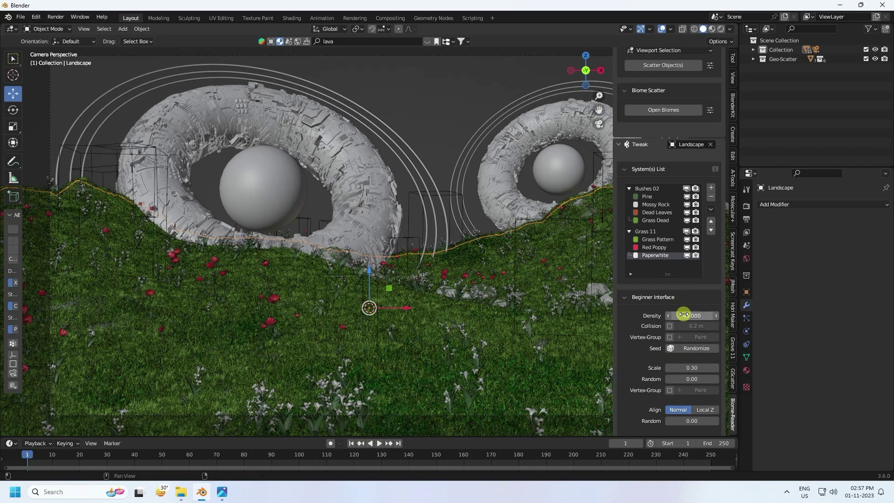
Set the Red Poppy scatter's scale to 0.2 and its density to 500
left_click(657, 248)
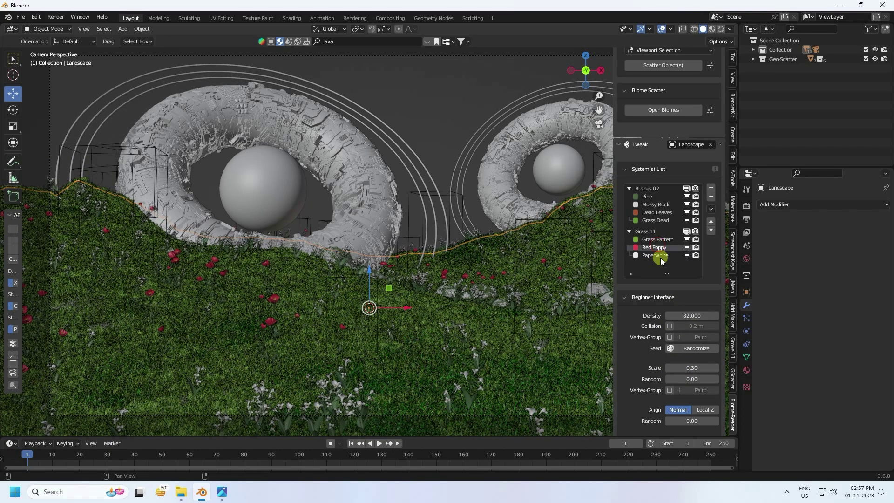
left_click(690, 367)
type("0")
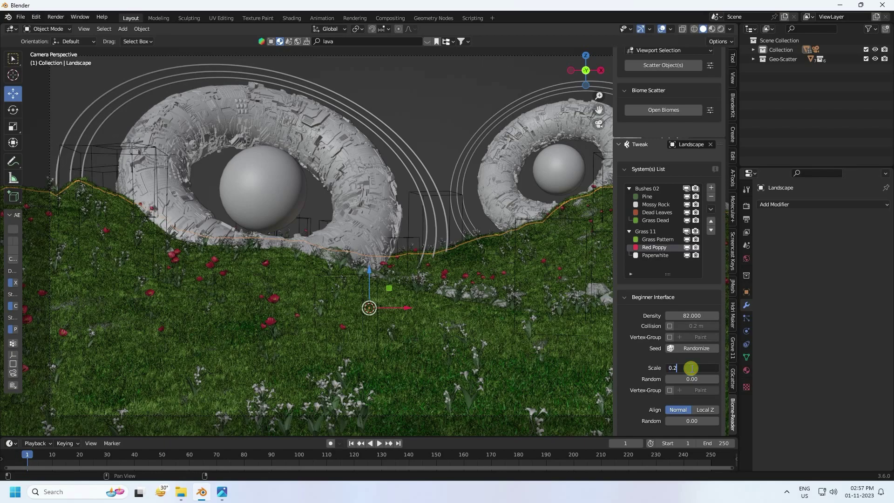
key("Return")
left_click(687, 317)
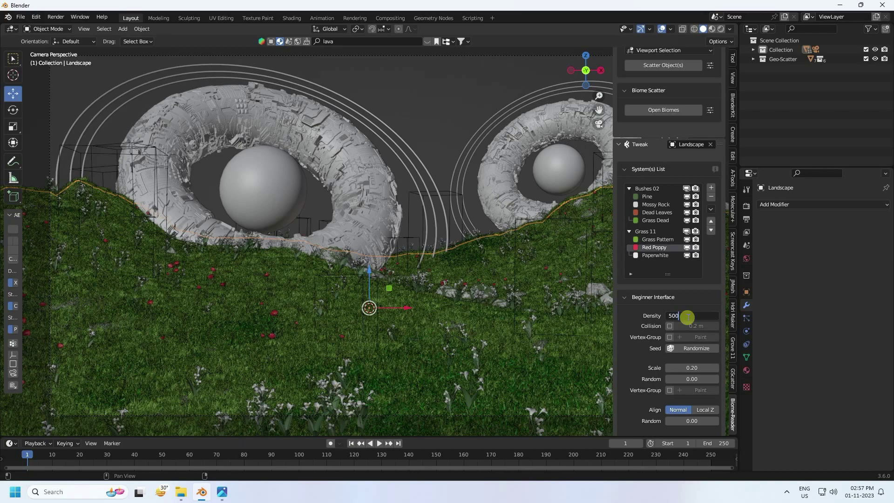
type("500")
key("Return")
Set the Paperwhite scatter's density to 500 and clear the sidebar from the camera view
left_click(655, 255)
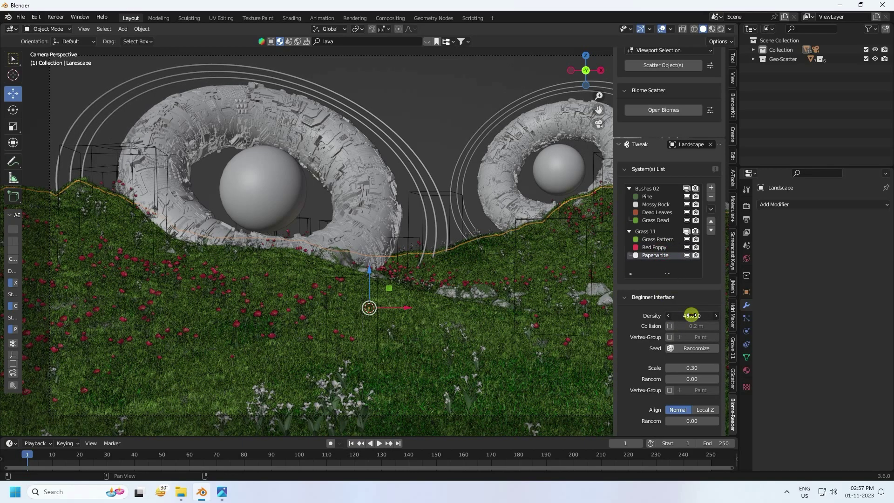
key("Return")
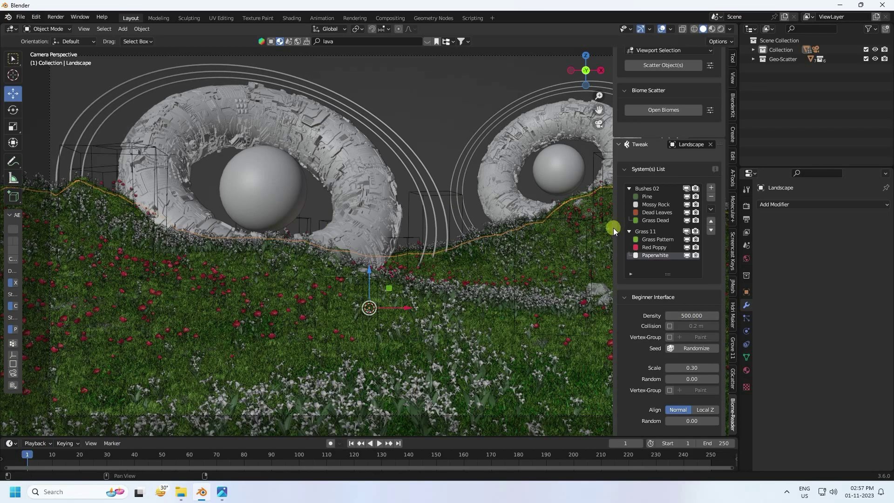
left_click_drag(613, 228, 820, 255)
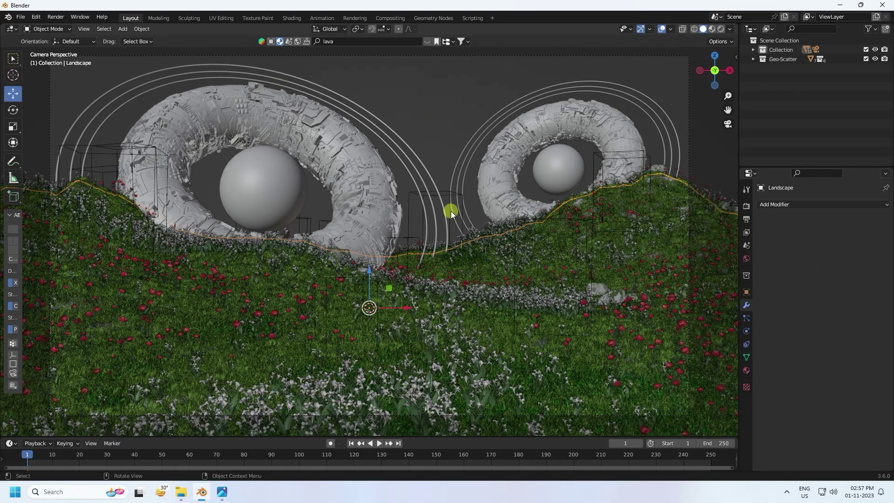
scroll(377, 191, "down", 1)
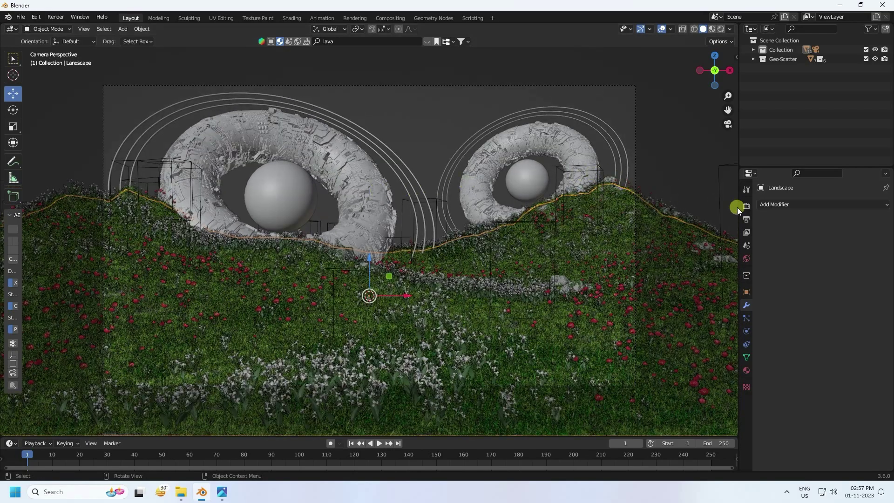
Switch the render engine to Cycles on GPU Compute and limit the final render to 256 maximum samples
left_click(746, 206)
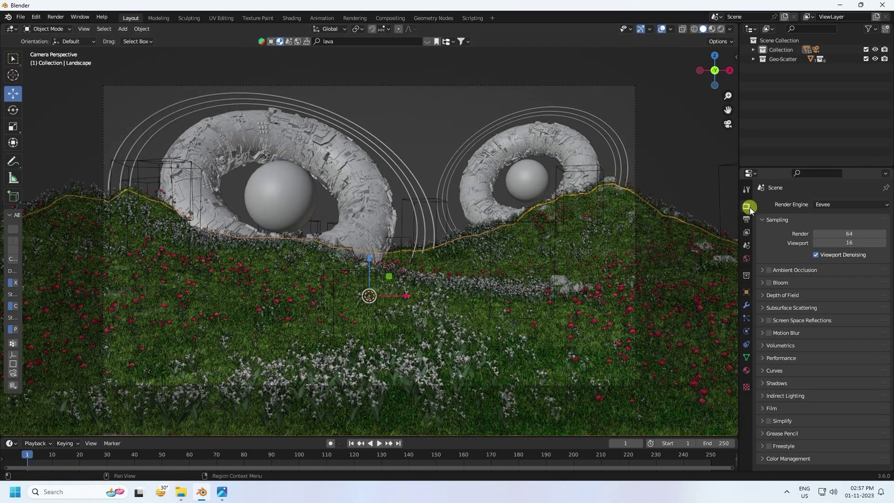
left_click(839, 205)
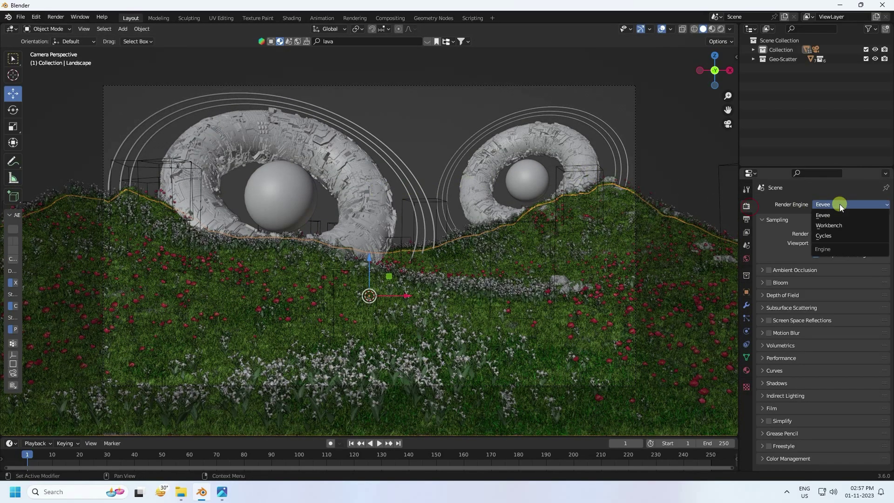
left_click(827, 235)
left_click(819, 227)
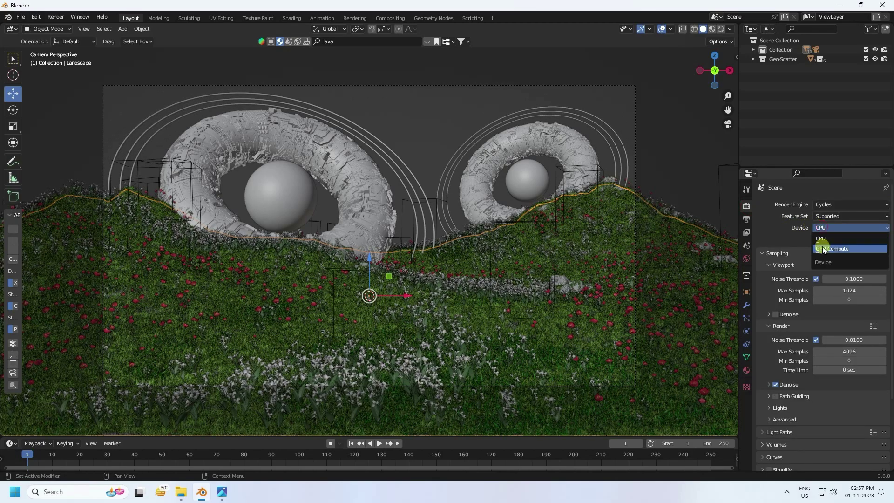
left_click(822, 246)
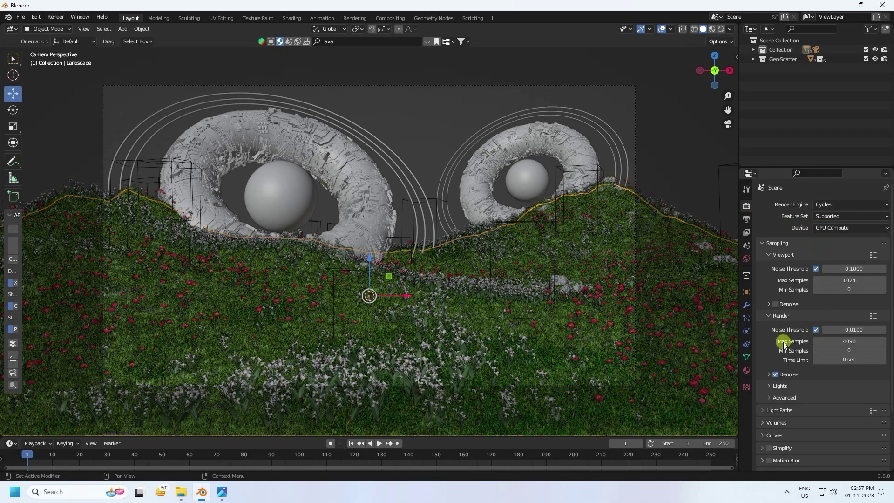
left_click(848, 338)
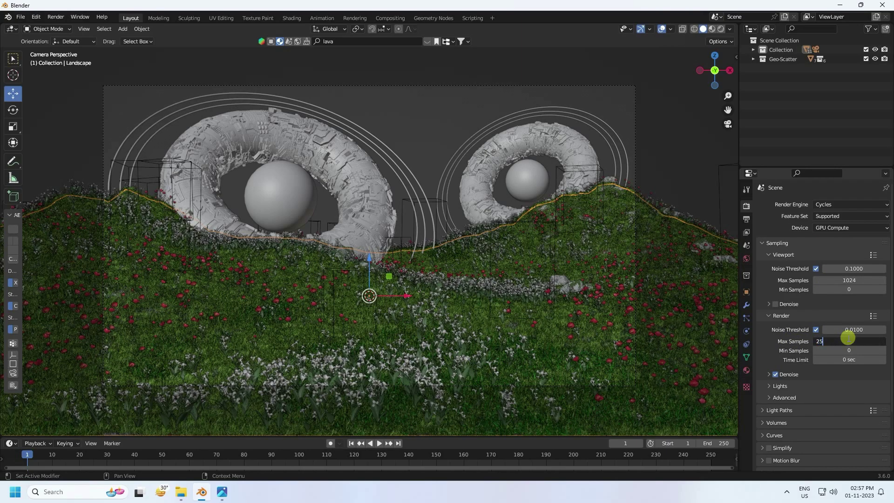
key("Return")
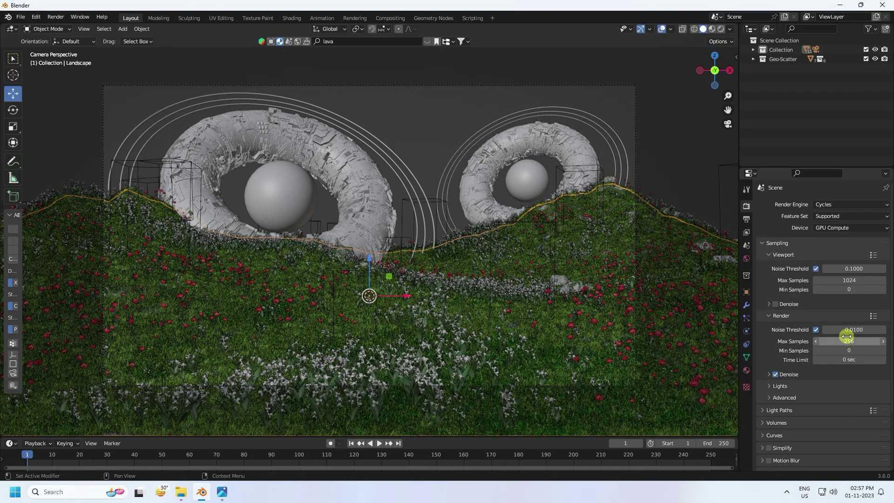
Add an area light and raise it about 2.44 m straight up along Z above the landscape
scroll(364, 227, "down", 3)
middle_click_drag(398, 219, 348, 252)
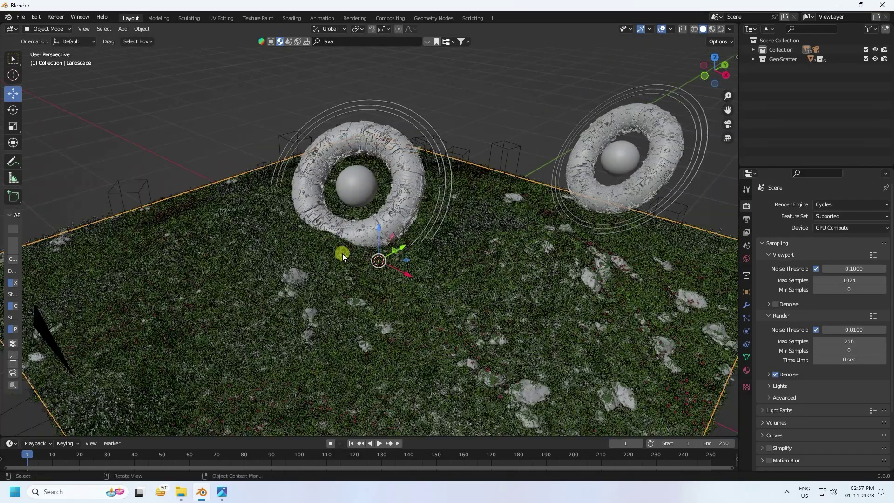
left_click(122, 28)
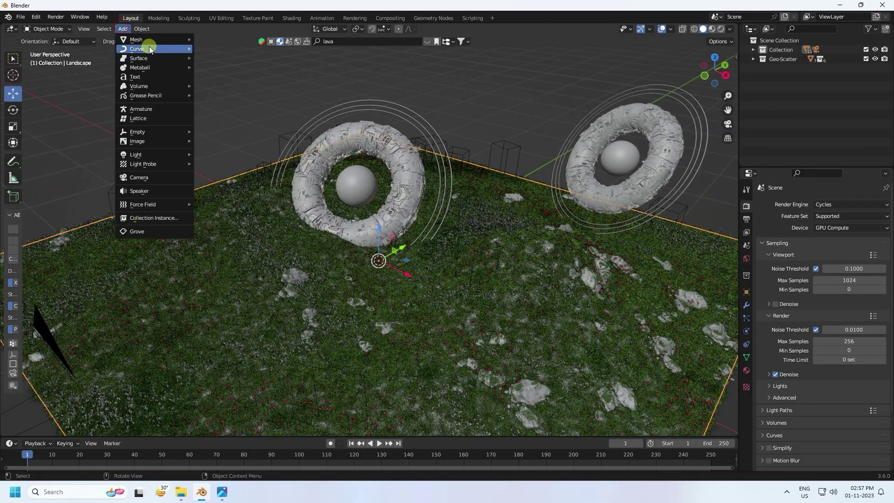
mouse_move(149, 38)
mouse_move(143, 154)
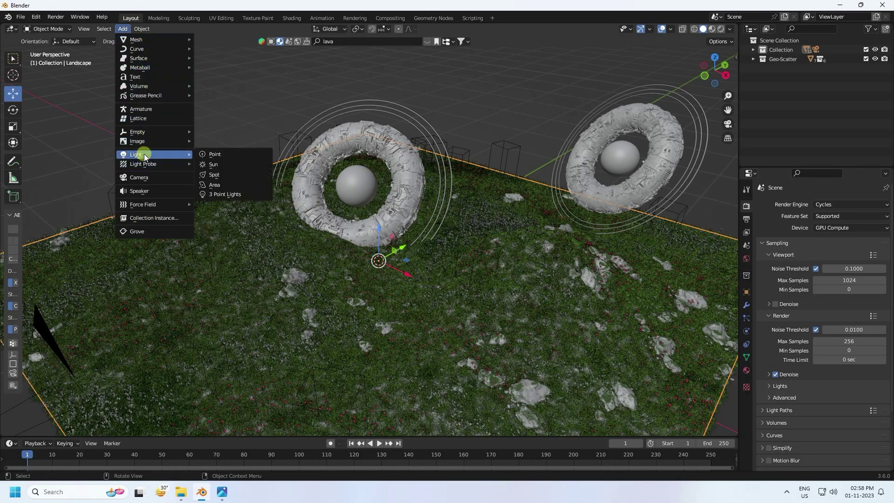
left_click(214, 185)
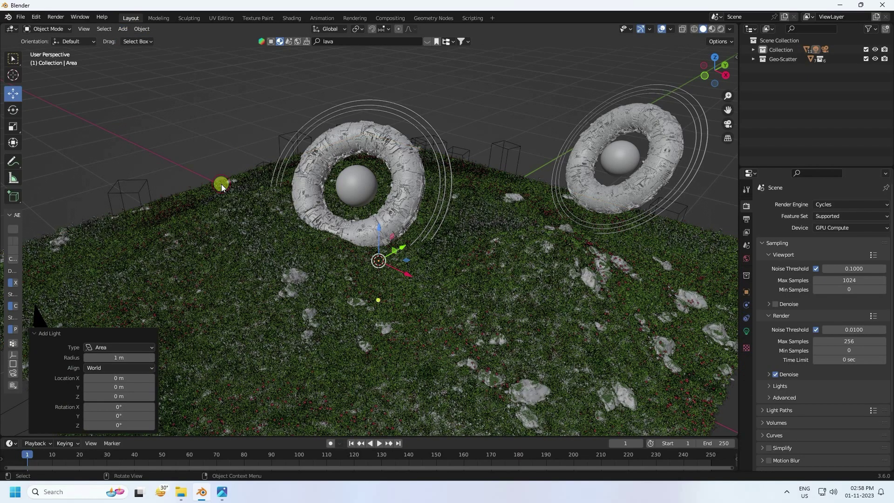
scroll(387, 230, "down", 2)
key("z")
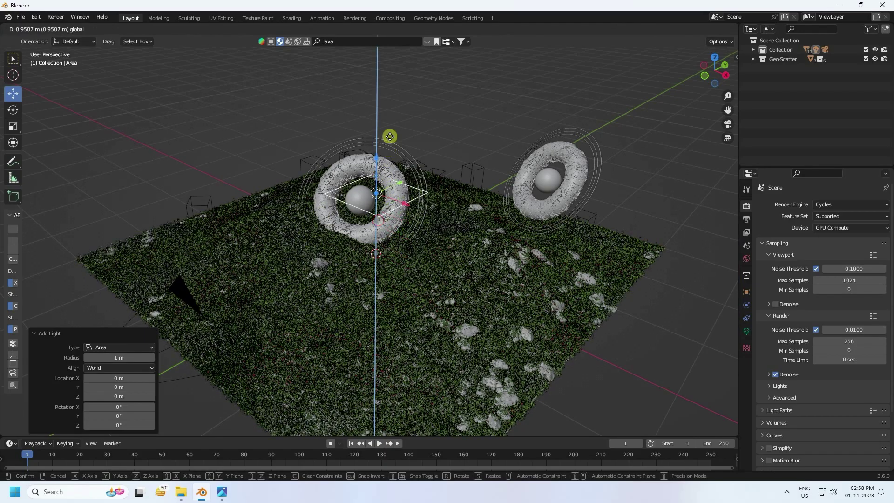
left_click(365, 122)
Move the area light horizontally in the top view so it sits over the nearer torus and planet
middle_click_drag(398, 179, 430, 177)
key("KP_7")
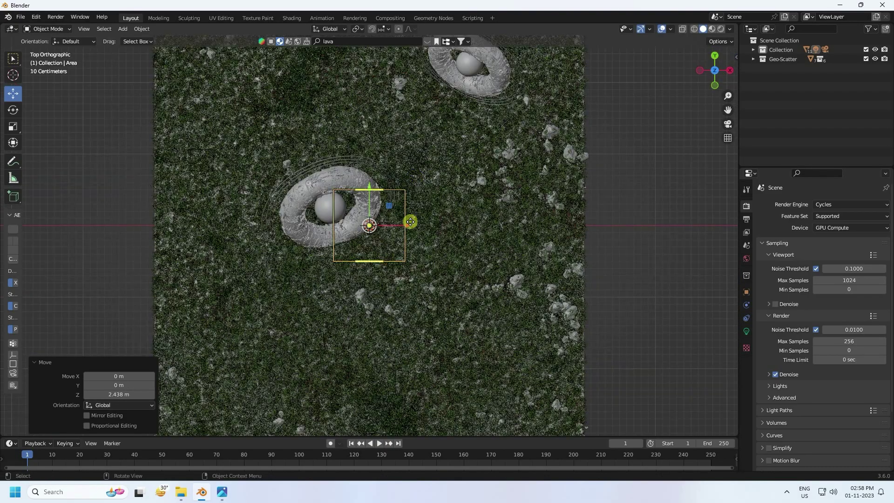
left_click_drag(412, 226, 369, 225)
left_click_drag(330, 202, 355, 222)
Set the square area light's size to 3 m
left_click(750, 333)
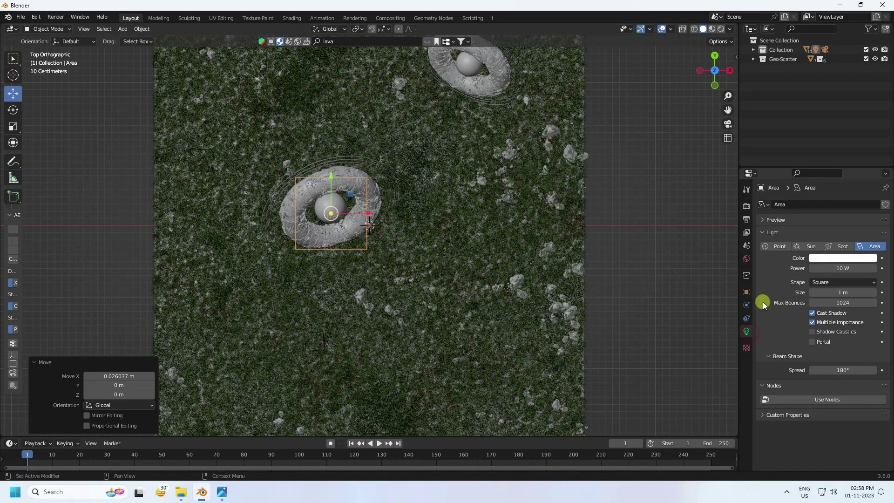
left_click(845, 292)
type("3")
key("Return")
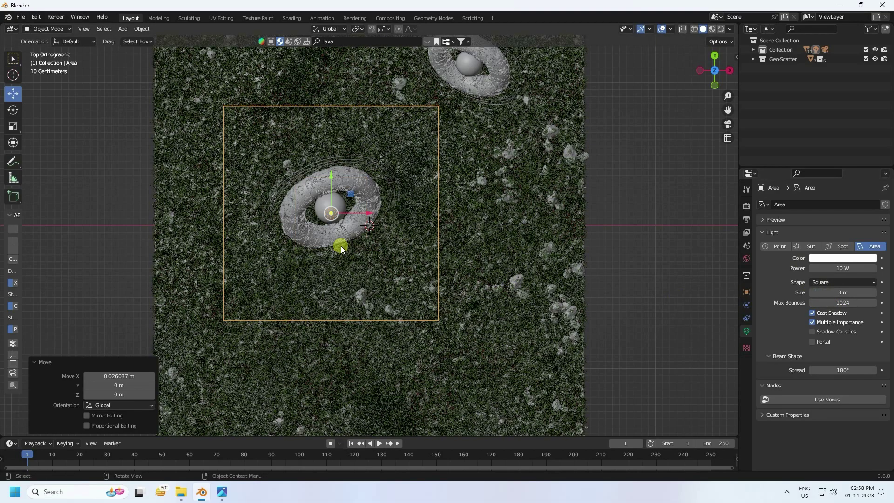
Colour the area light blue with hue 0.6 and saturation 1
key("KP_1")
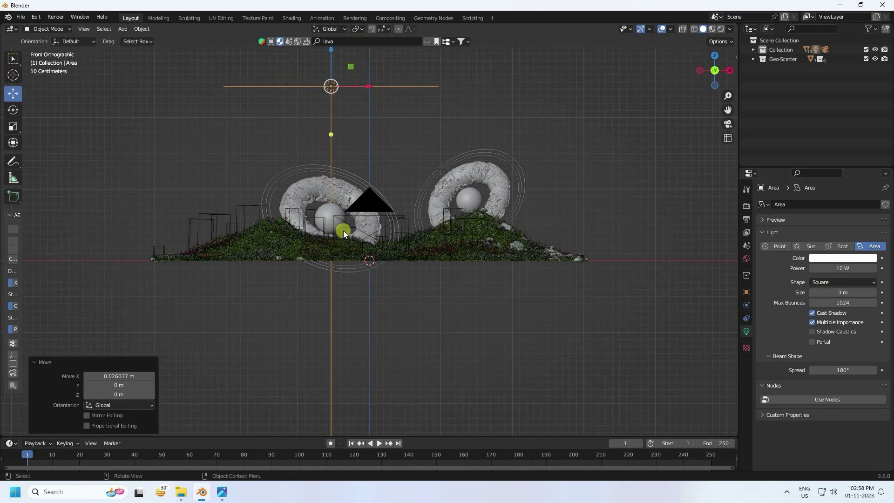
key("KP_0")
key("KP_0")
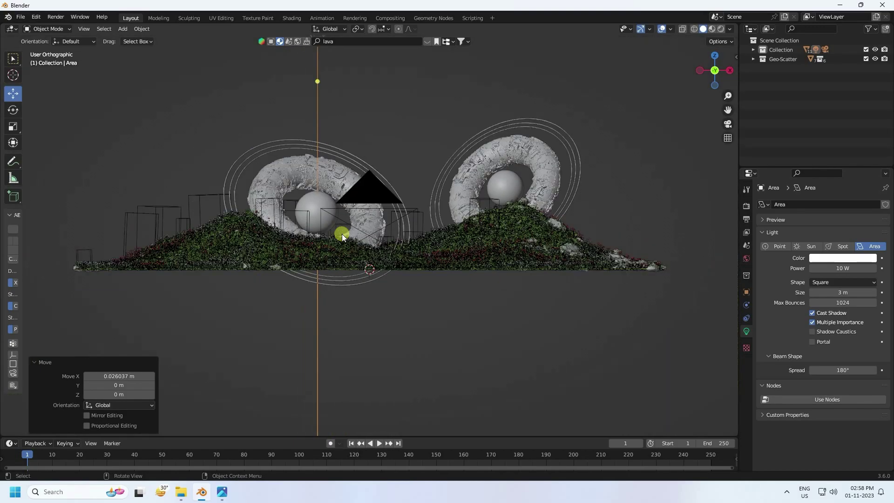
middle_click_drag(333, 247, 351, 248)
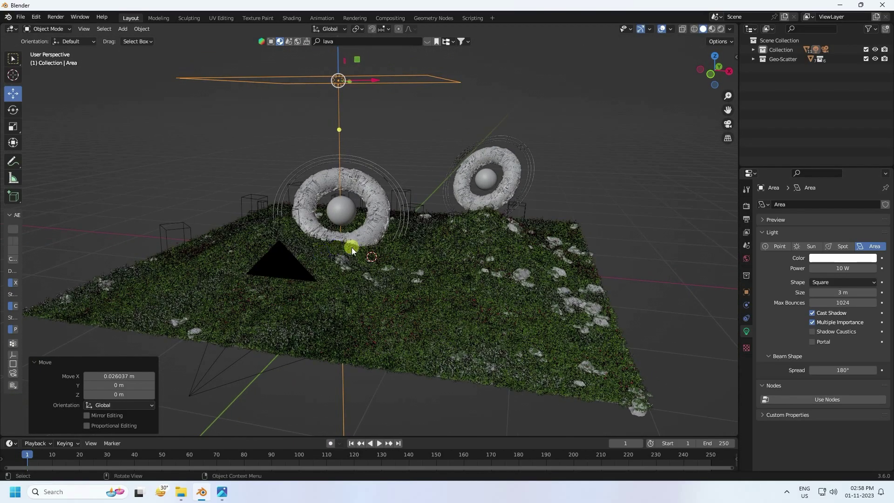
left_click(821, 258)
left_click(816, 225)
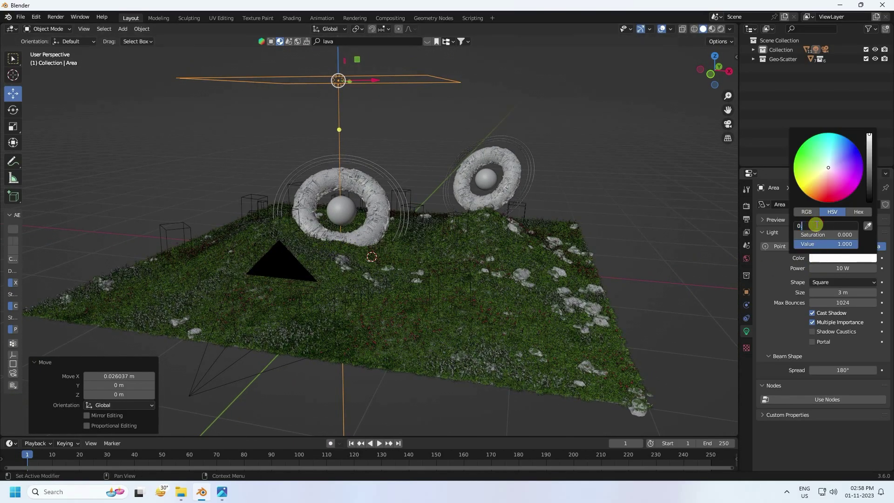
type("0.6")
key("Tab")
type("1")
key("Return")
Set the blue area light's power to 500 W
left_click(837, 268)
type("5")
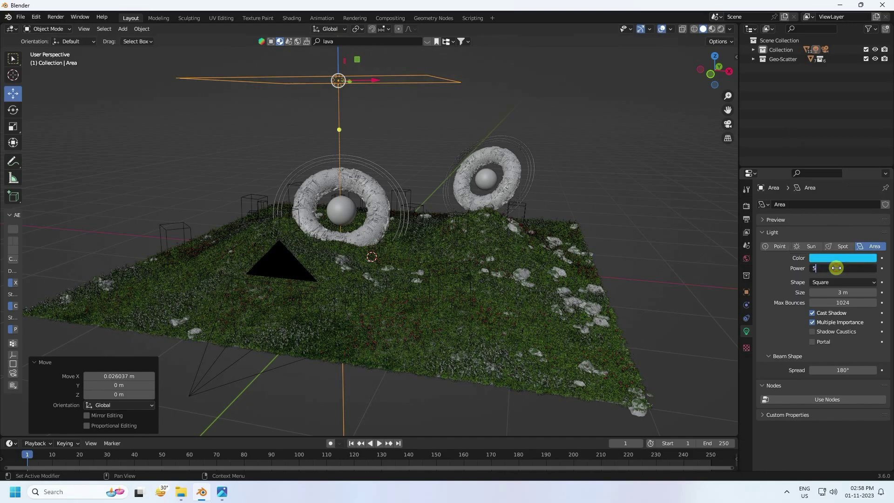
type("00")
key("Return")
Duplicate the blue area light and move the copy about 2.14 m along X
middle_click_drag(325, 216, 345, 225)
left_click(379, 71)
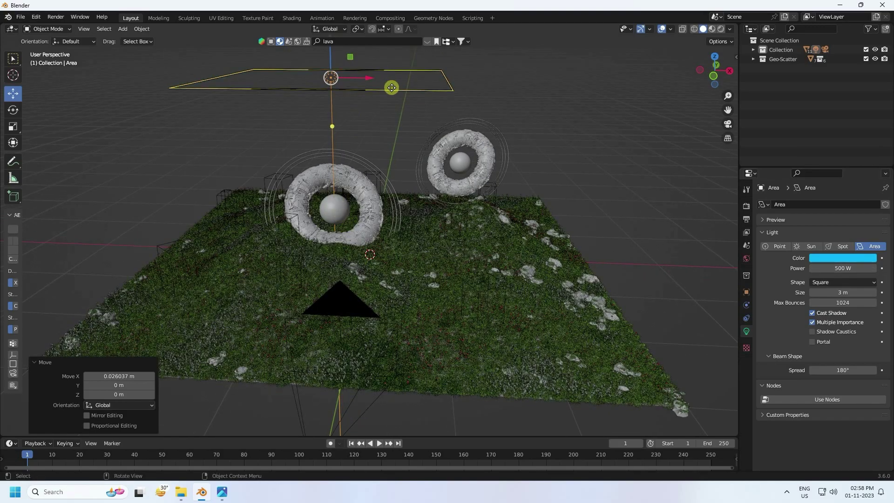
key("ctrl+c")
key("ctrl+v")
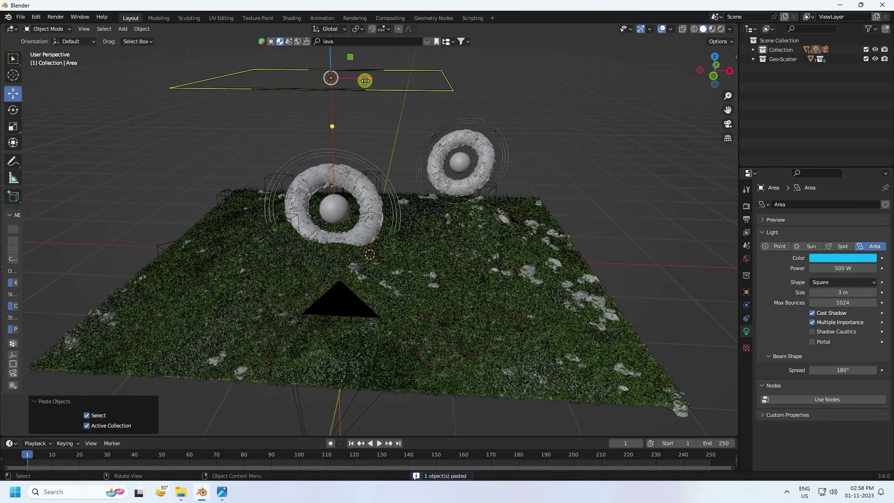
key("g")
key("x")
left_click(533, 100)
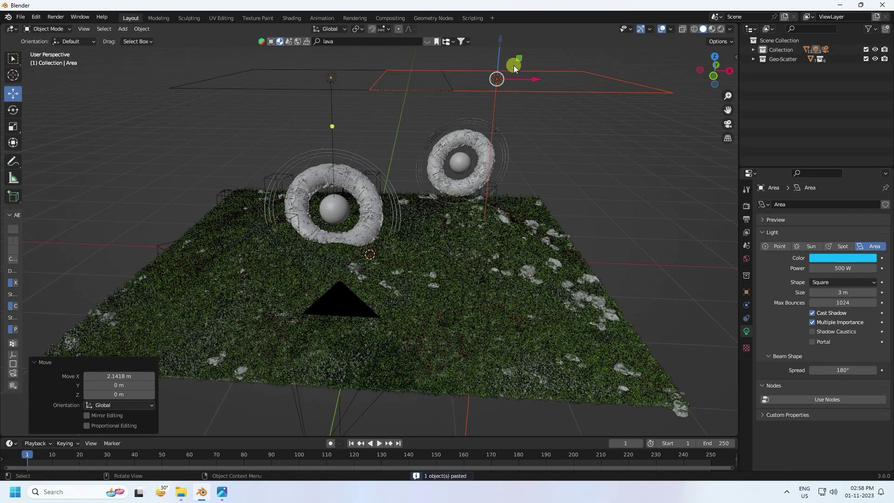
Raise the copied area light about 0.24 m, then shift it about 0.65 m along X and -0.12 m along Y
left_click_drag(500, 57, 467, 287)
middle_click_drag(467, 287, 412, 350, "shift")
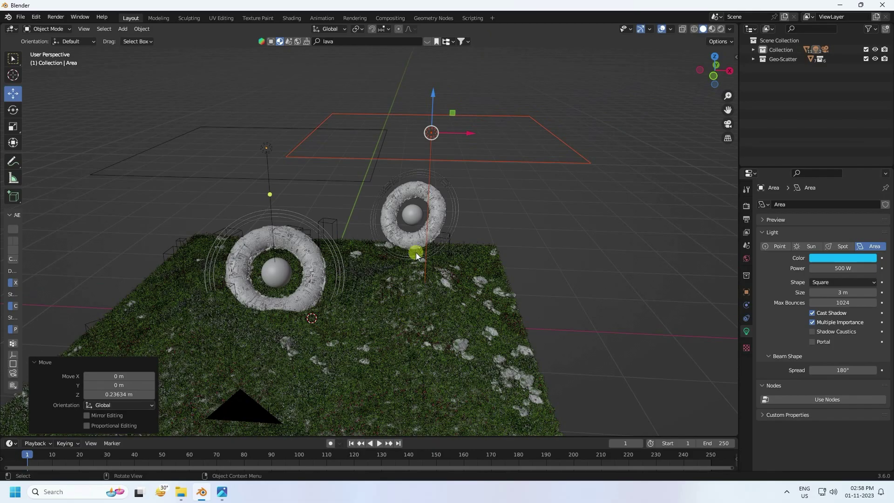
left_click_drag(454, 134, 507, 140)
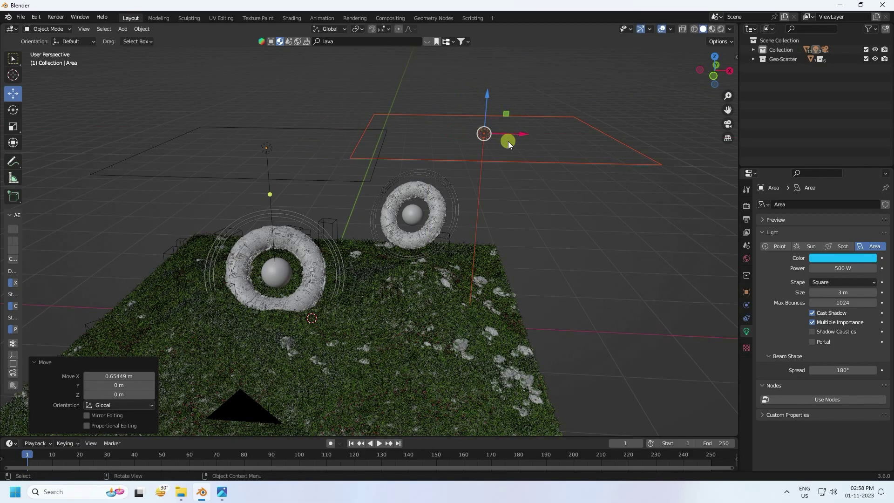
middle_click_drag(202, 177, 493, 259)
left_click_drag(378, 240, 366, 239)
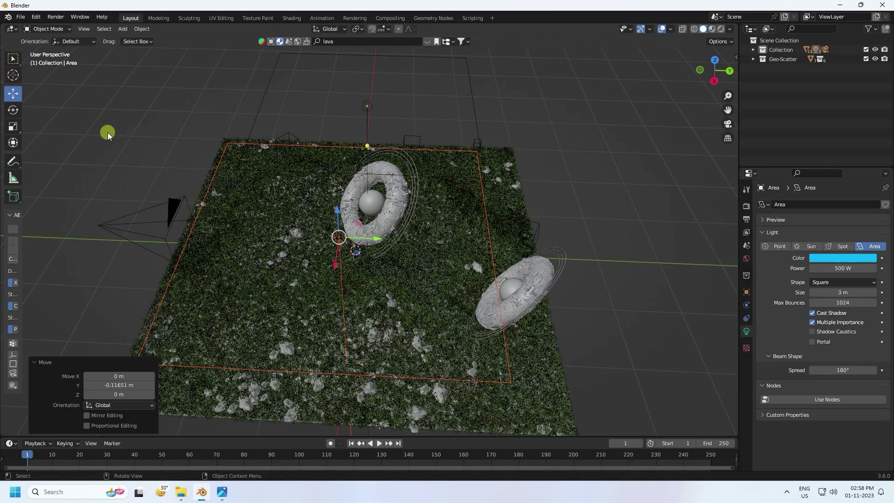
Tilt the copied area light 34.6° around the global Y axis
left_click(13, 110)
middle_click_drag(198, 127, 196, 107)
left_click_drag(453, 104, 474, 100)
left_click(13, 93)
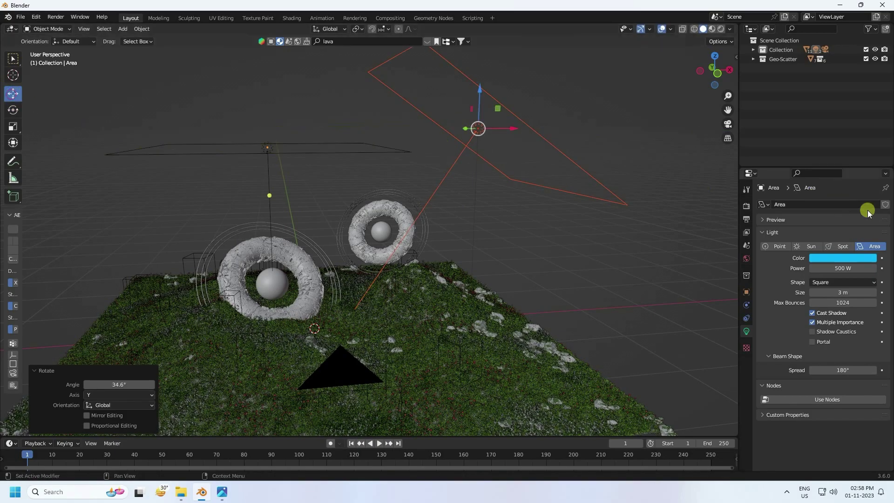
Colour the tilted area light orange with hue 0.024
key("shift+d")
right_click(569, 160)
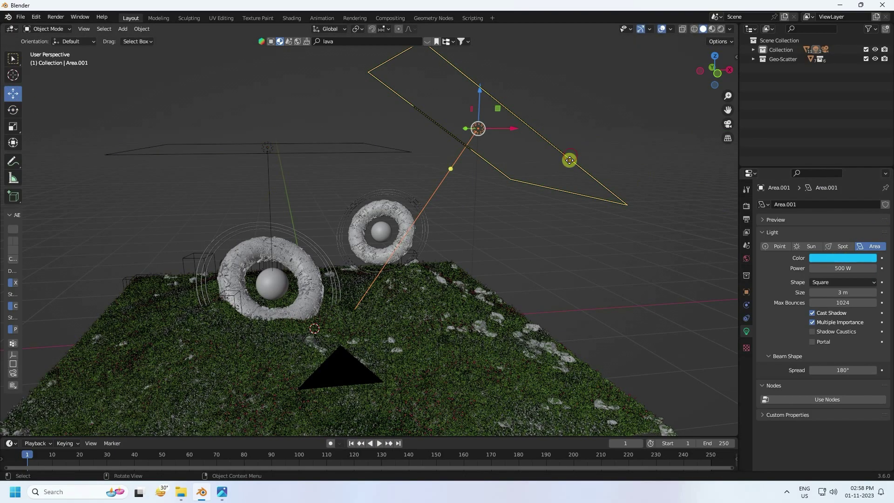
left_click(822, 257)
left_click(814, 225)
type("0")
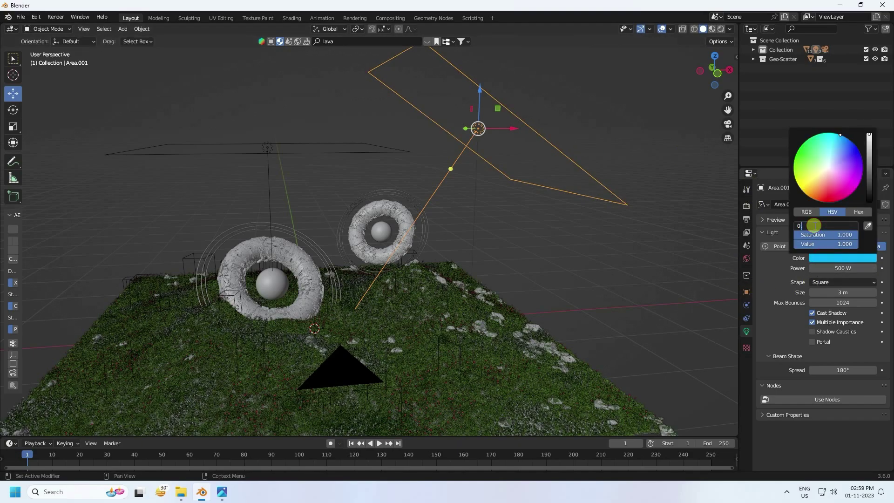
type(".024")
key("Return")
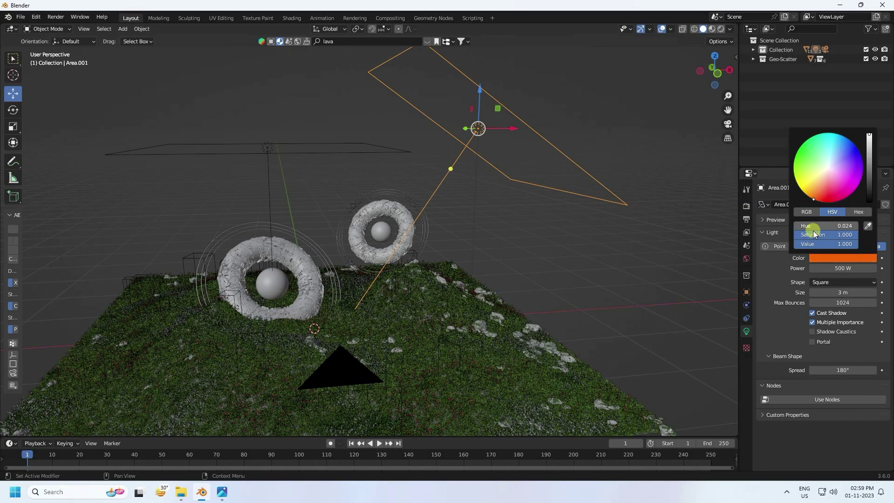
Duplicate the blue light above the nearer planet and move the copy along Y and about 2.13 m along X, over the farther torus
middle_click_drag(440, 244, 408, 271)
left_click(278, 140)
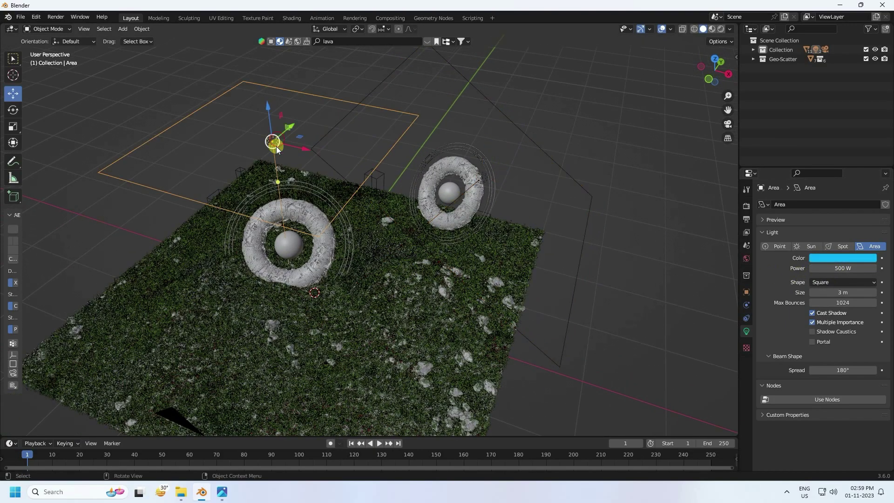
key("ctrl+c")
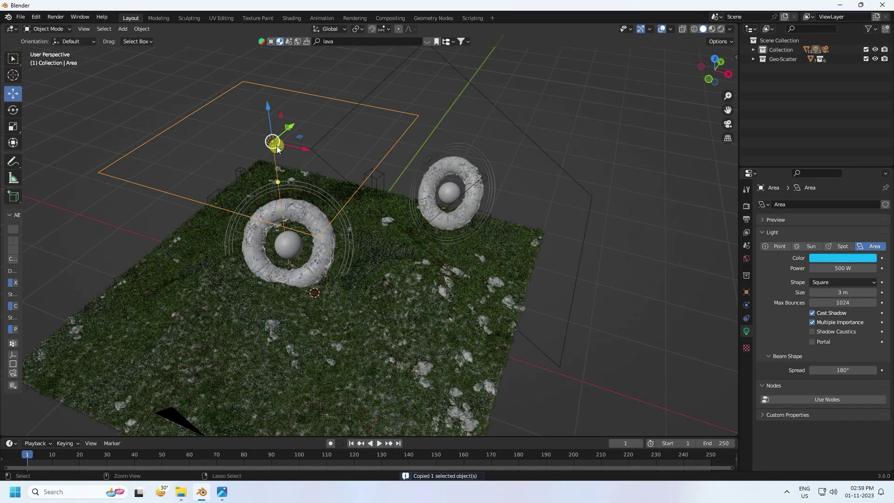
key("ctrl+v")
key("KP_7")
left_click_drag(272, 207, 274, 56)
scroll(278, 142, "down", 1)
left_click_drag(316, 119, 404, 121)
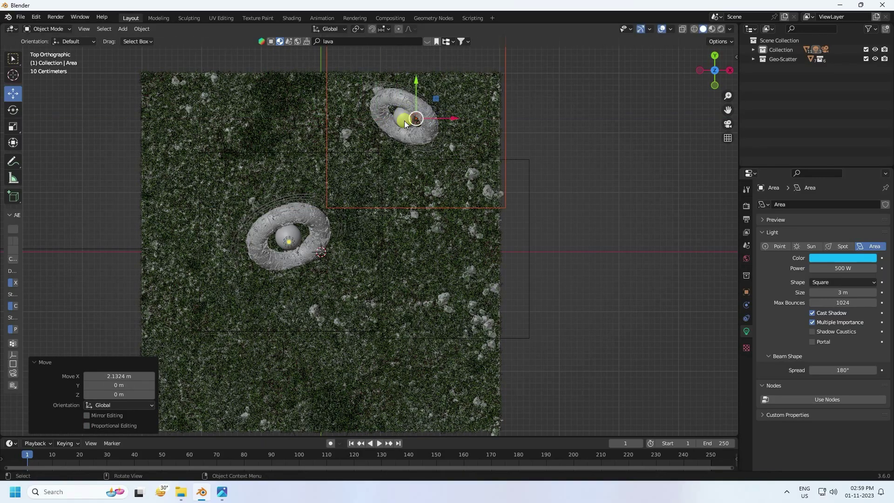
Raise the area light above the farther torus about 0.32 m along Z
key("KP_0")
middle_click_drag(413, 182, 566, 77)
scroll(379, 209, "down", 5)
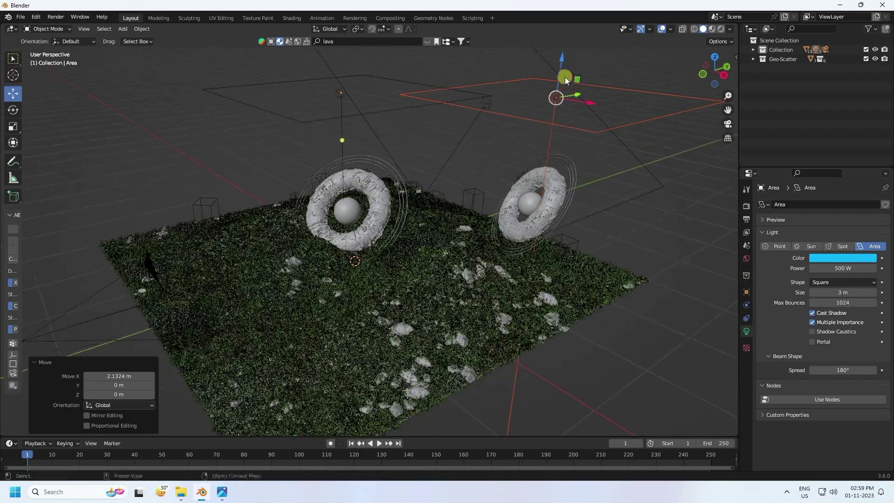
left_click(572, 75)
left_click_drag(561, 69, 290, 200)
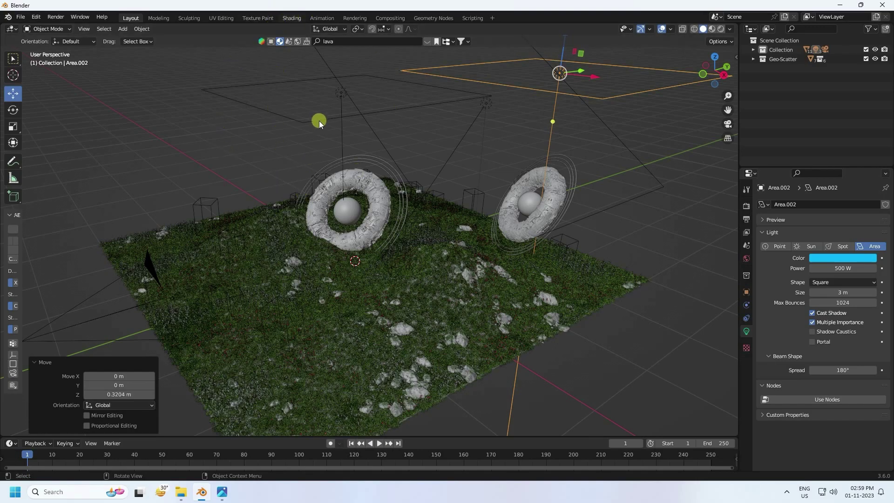
Open the World shader node tree in the Shading workspace and switch its viewport to solid shading
left_click(292, 17)
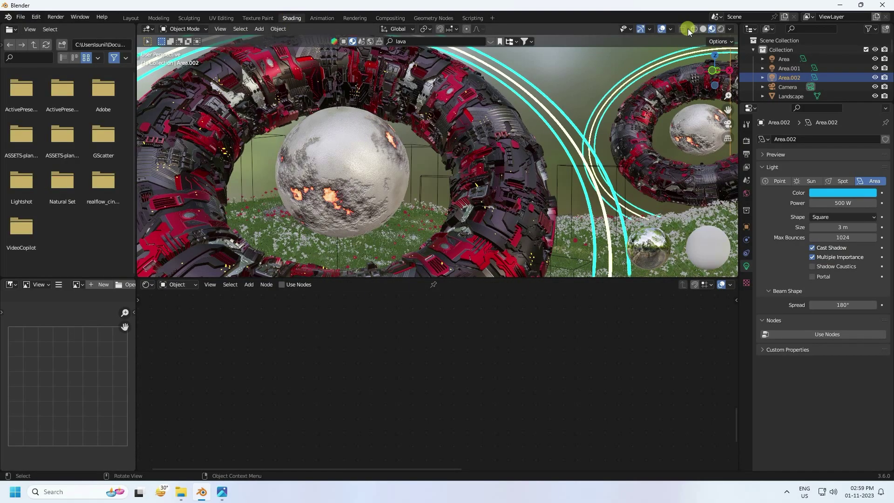
left_click(703, 29)
left_click(174, 284)
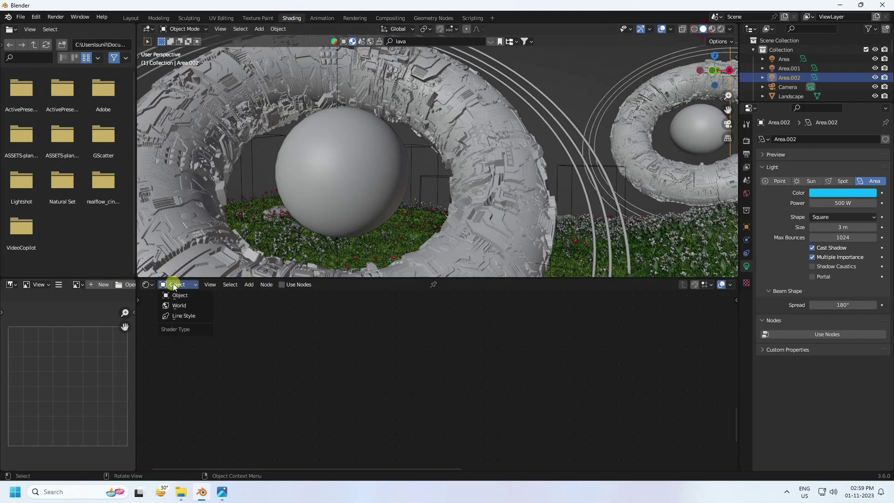
left_click(183, 305)
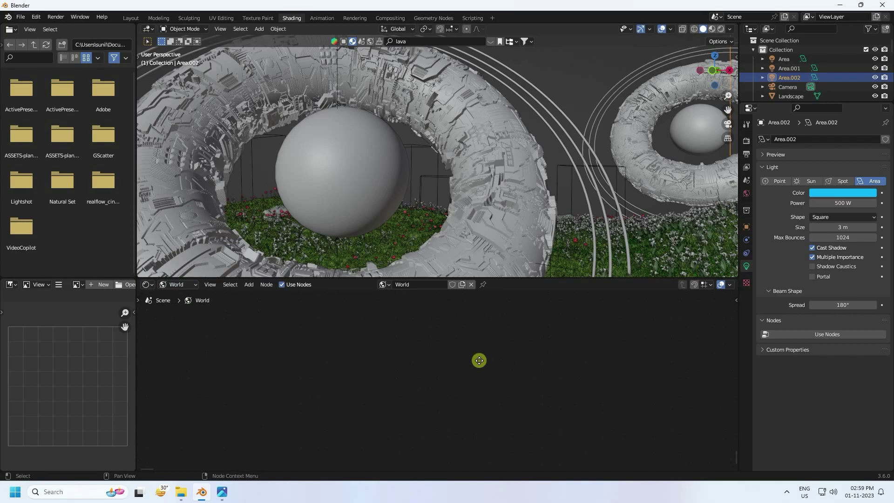
key("Home")
scroll(375, 349, "up", 5)
middle_click_drag(375, 348, 423, 390)
Add a Principled Volume node below the Background node in the world shader
left_click(249, 285)
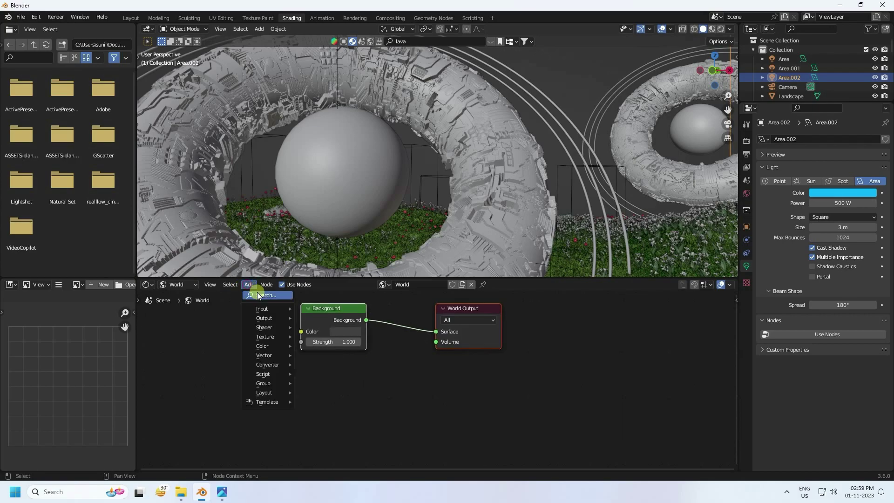
left_click(258, 295)
type("pri")
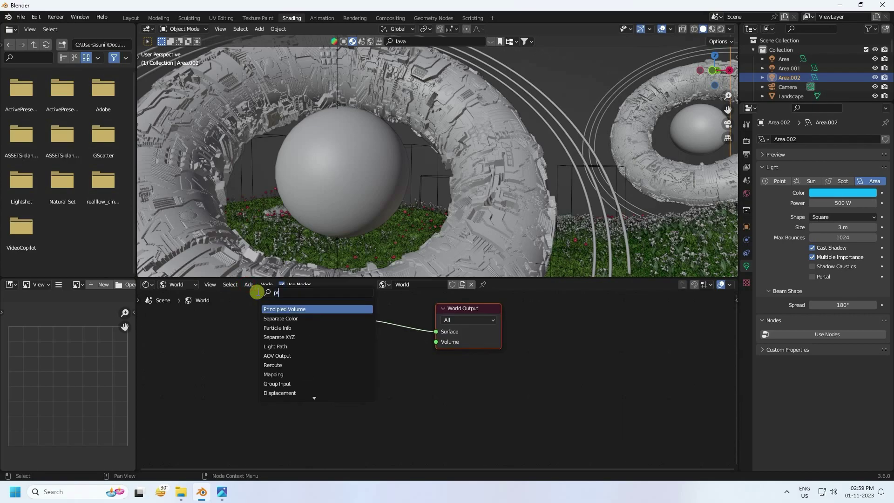
left_click(275, 309)
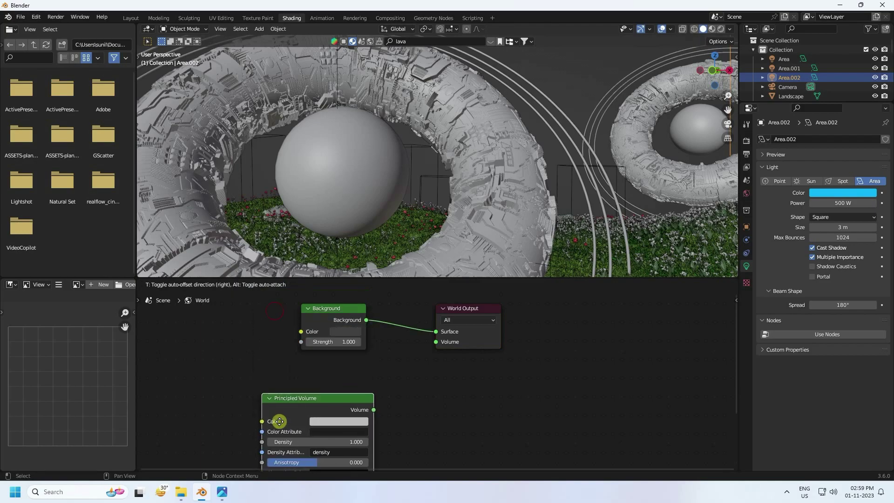
left_click(282, 388)
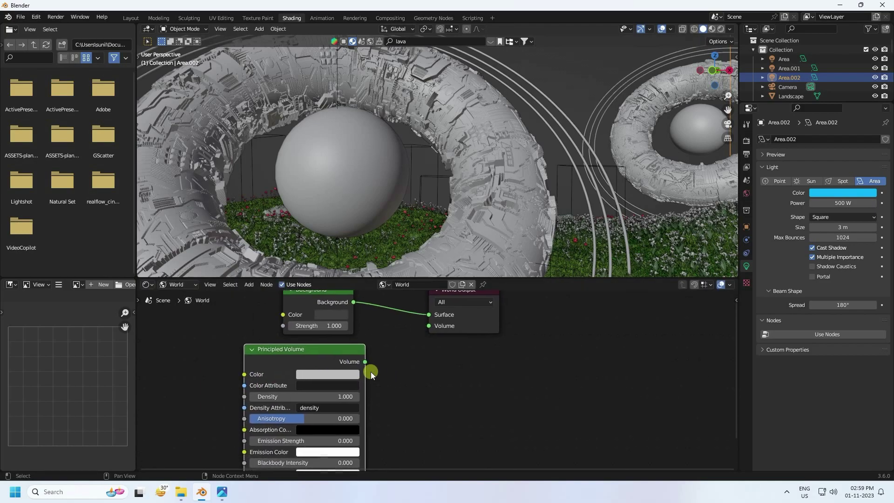
Connect the Principled Volume to the World Output's Volume input instead of the Background surface link, and set its density to 0.2
left_click_drag(366, 361, 397, 316)
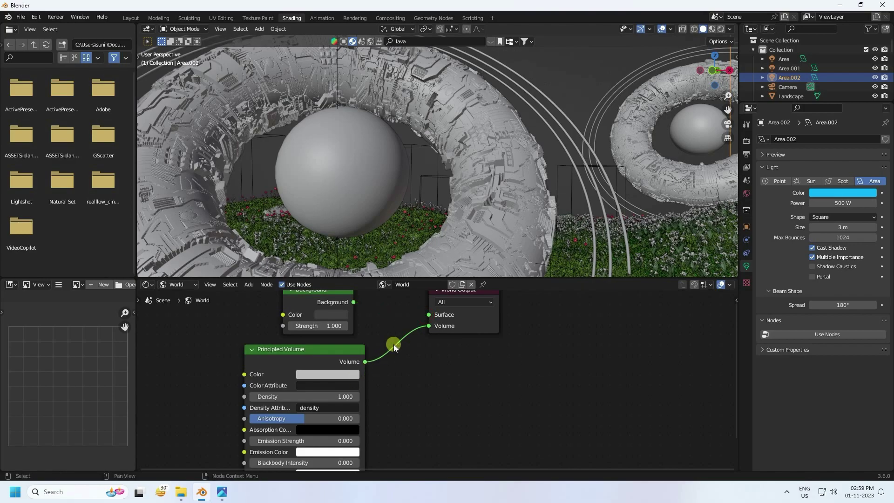
left_click(310, 396)
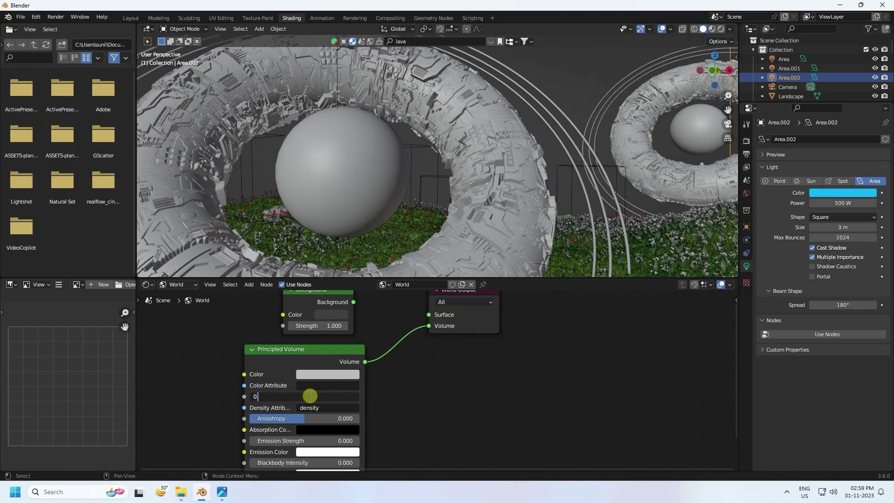
type("0.2")
key("Return")
Tint the Principled Volume blue with hue 0.6 and saturation 0.8
left_click(304, 374)
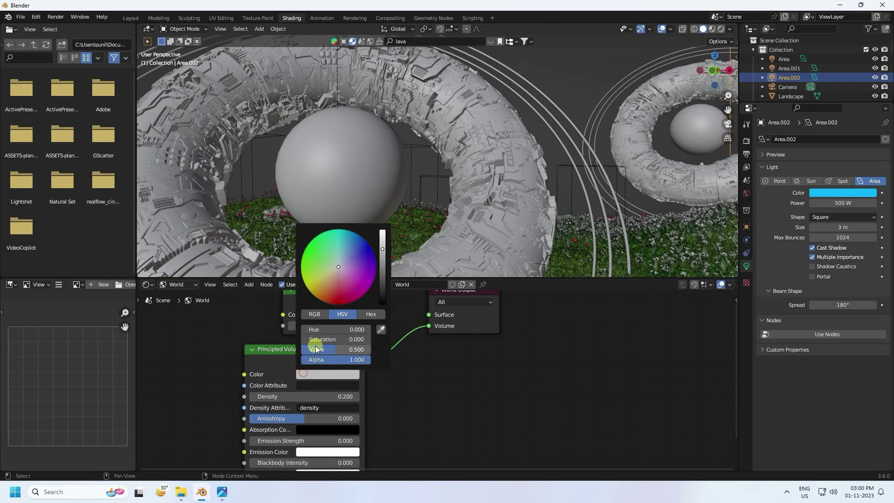
left_click(321, 332)
type("0.6")
key("Tab")
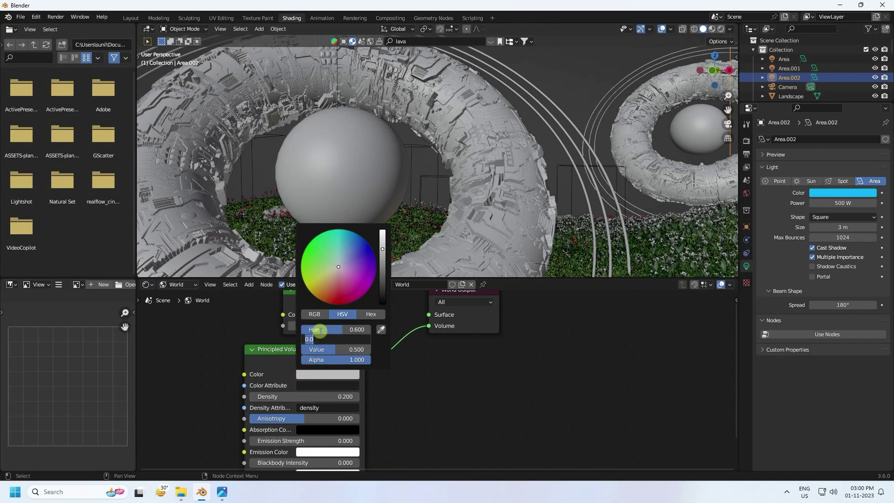
type("0.8")
key("Tab")
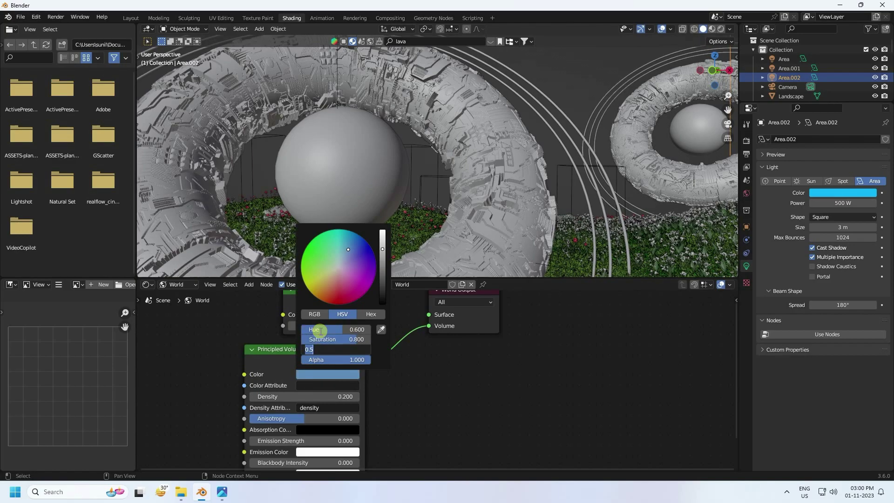
key("Return")
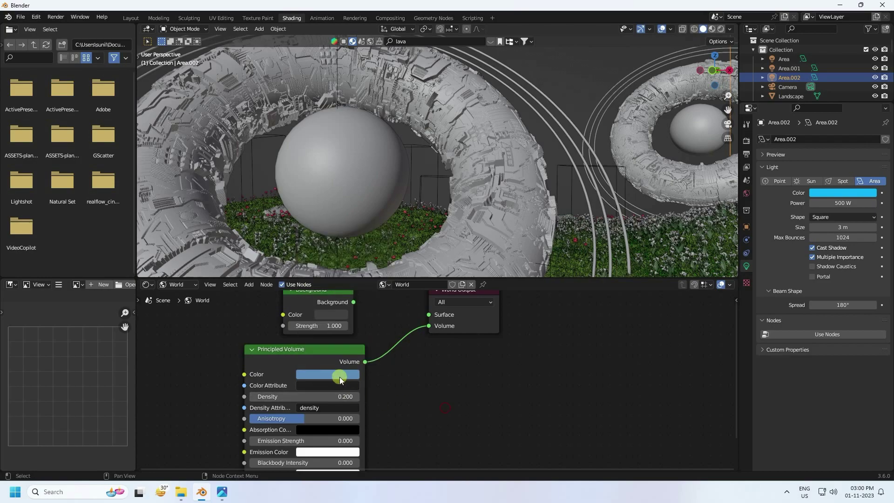
Return to the Layout workspace and view the scene through the camera
left_click(131, 19)
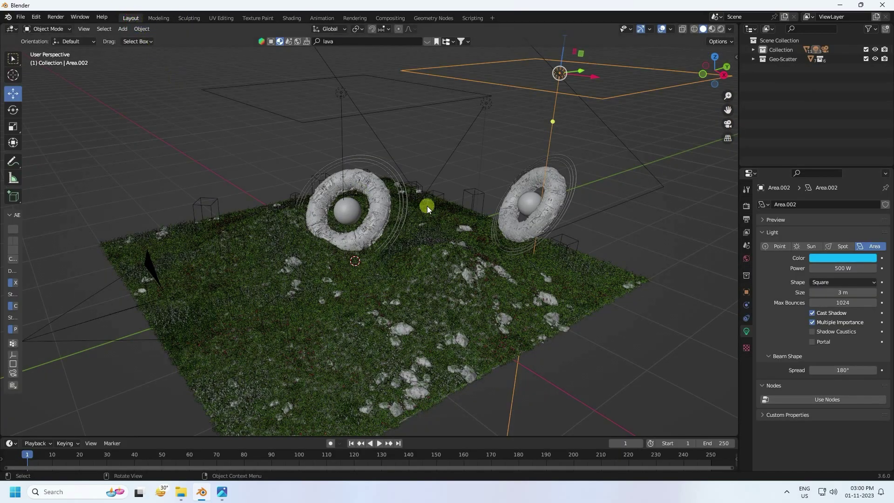
key("KP_0")
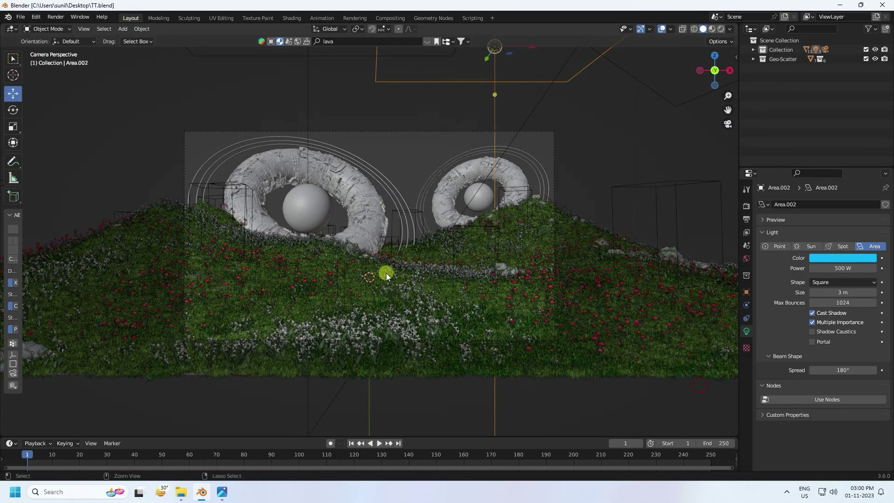
Save the file, preview the camera view in rendered shading, and return the viewport to solid shading
scroll(416, 245, "up", 2)
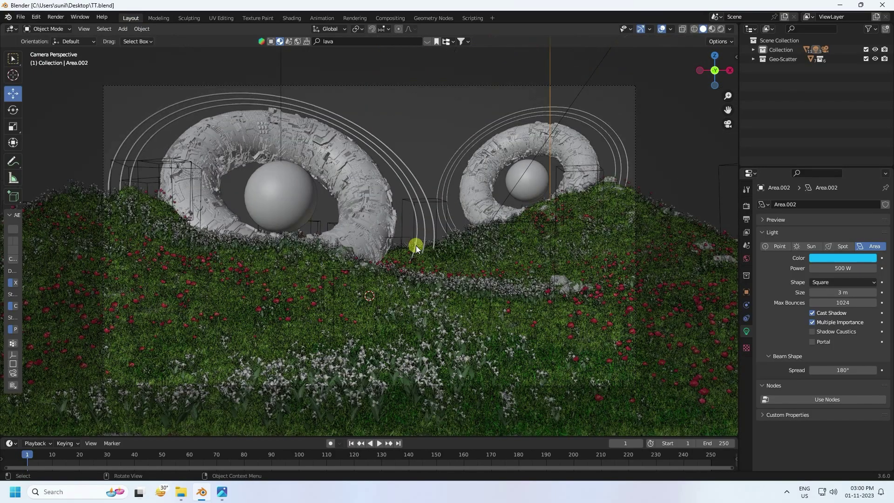
scroll(417, 244, "up", 1)
key("ctrl+s")
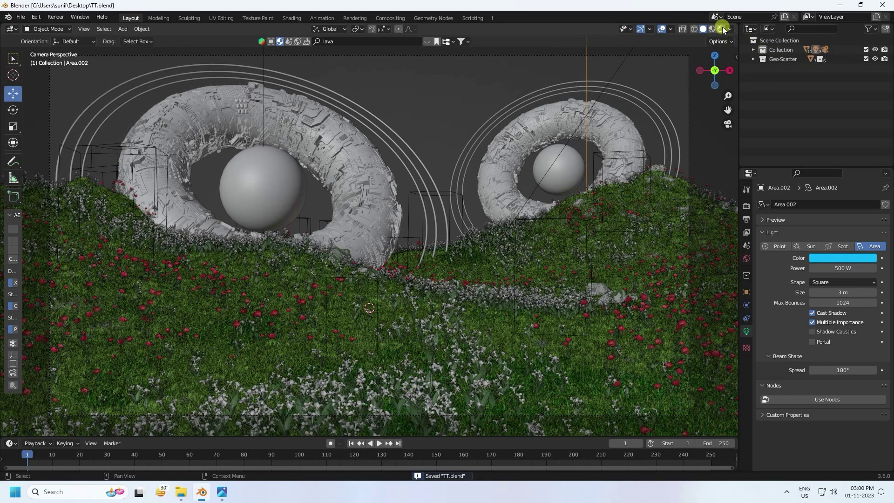
left_click(721, 29)
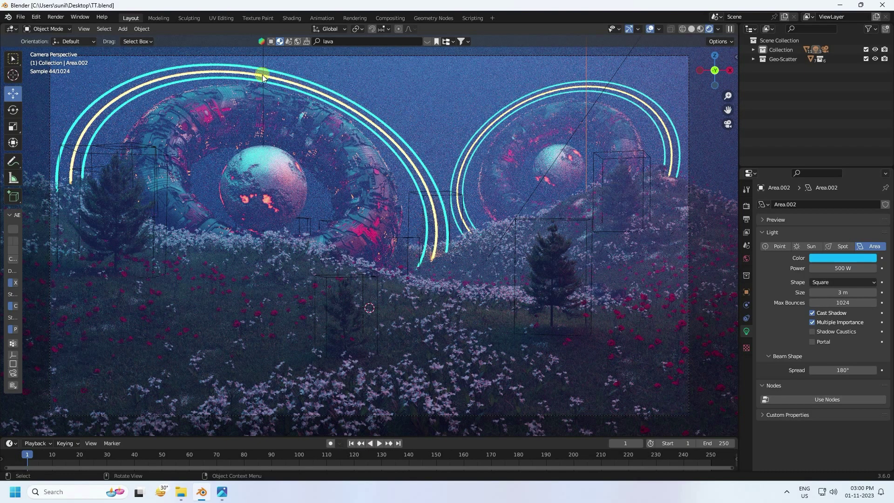
left_click(692, 29)
Render the still image, inspect the planets and rings in the result, and close the render window
left_click(52, 17)
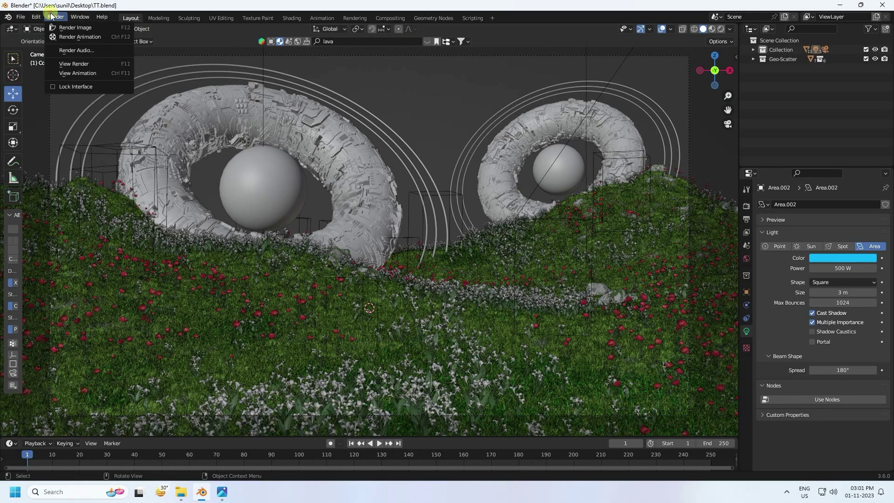
left_click(74, 28)
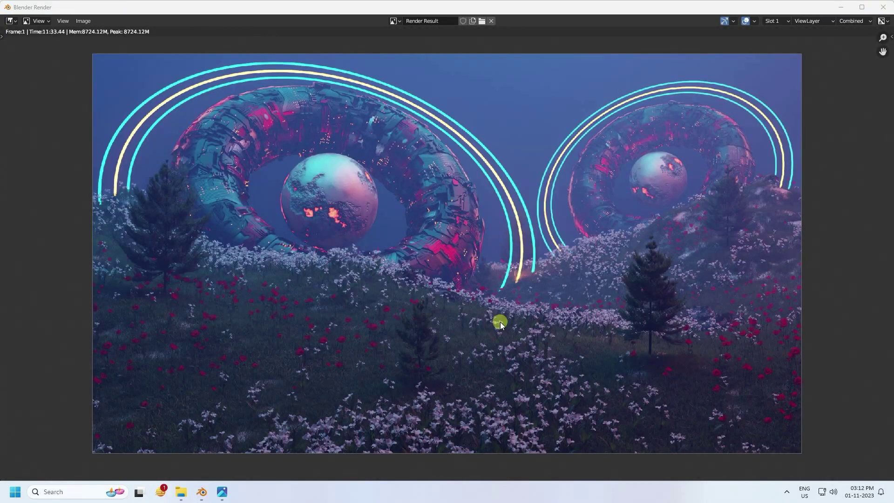
scroll(458, 228, "up", 1)
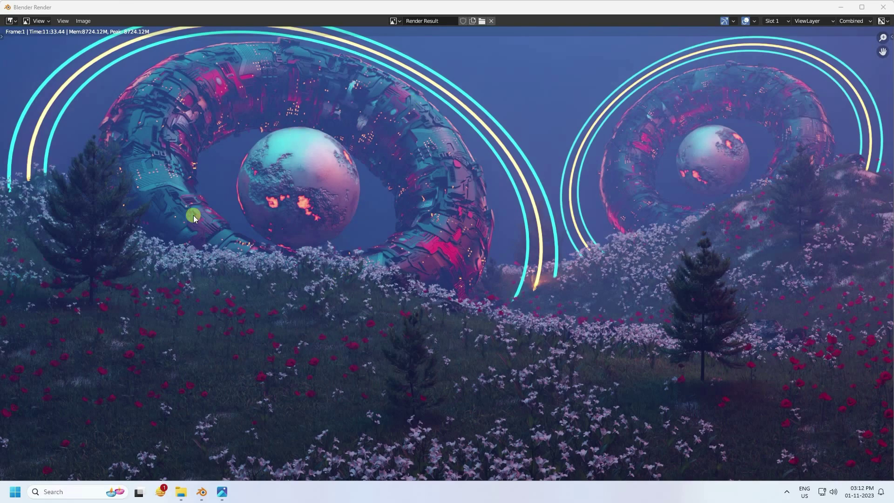
middle_click_drag(372, 202, 373, 247)
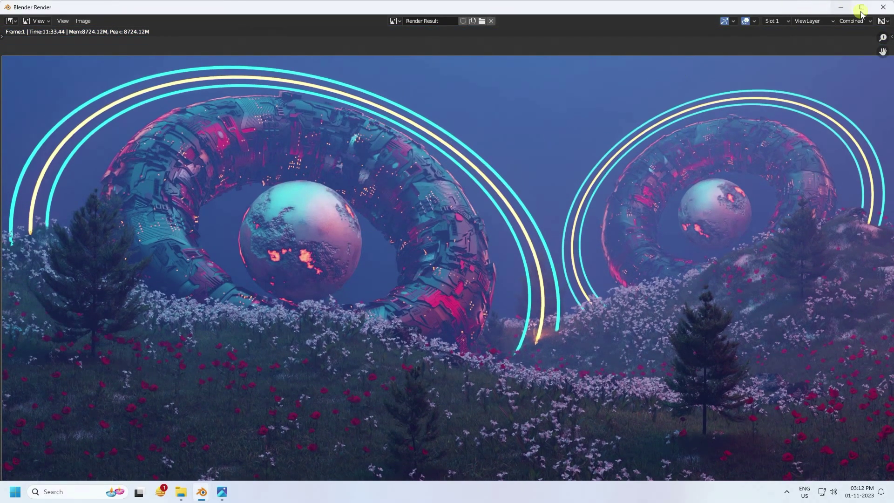
left_click(883, 7)
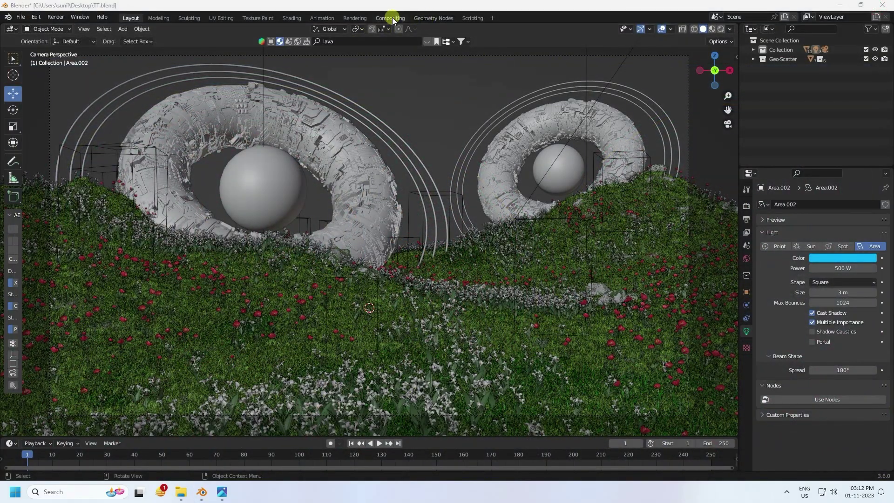
Enable nodes in the Compositing workspace and move the Composite node away from Render Layers to make room
left_click(391, 18)
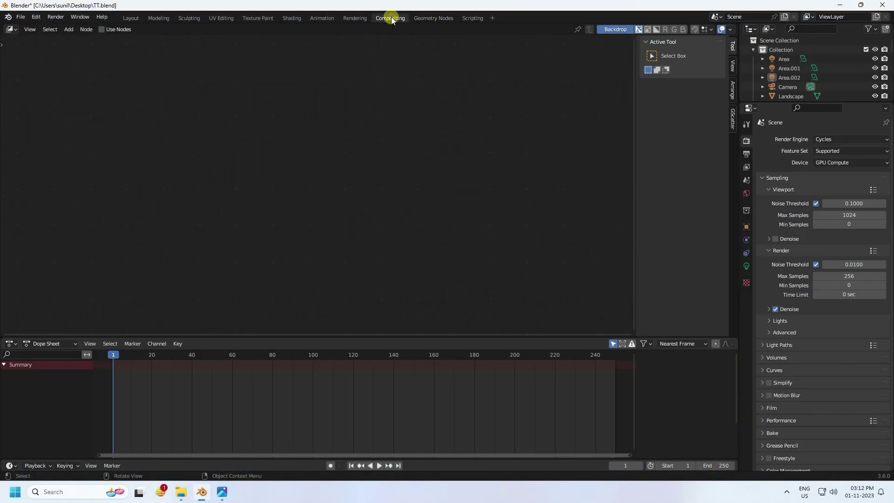
left_click(101, 29)
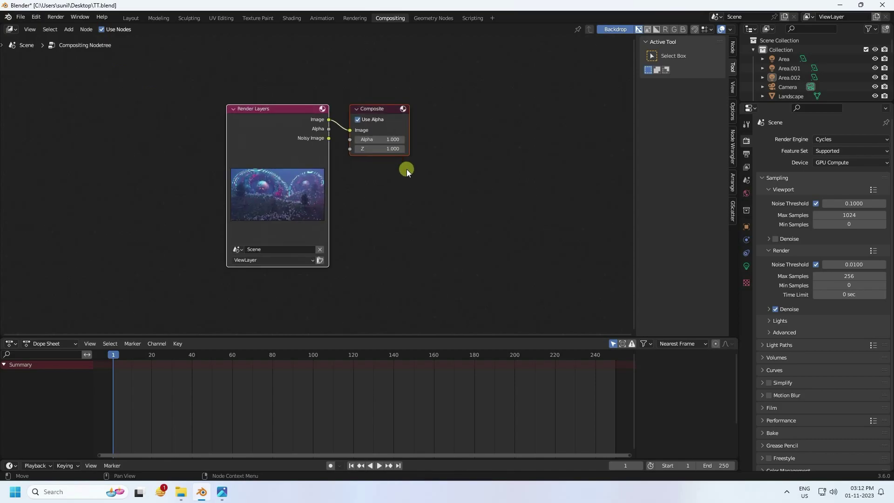
middle_click_drag(407, 167, 334, 194)
scroll(333, 193, "up", 2)
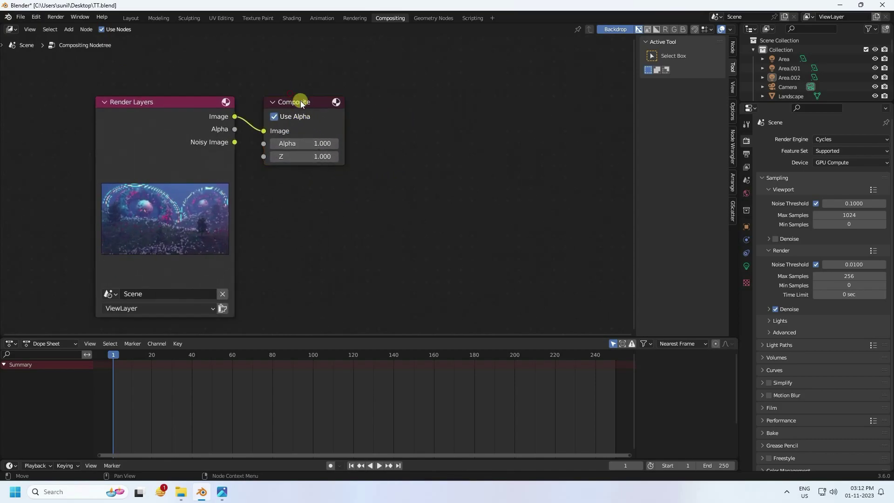
left_click_drag(297, 102, 392, 114)
Add a Glare node below the Composite node and connect the Render Layers Image output to its Image input
left_click(68, 30)
left_click(68, 29)
left_click(68, 29)
left_click(85, 40)
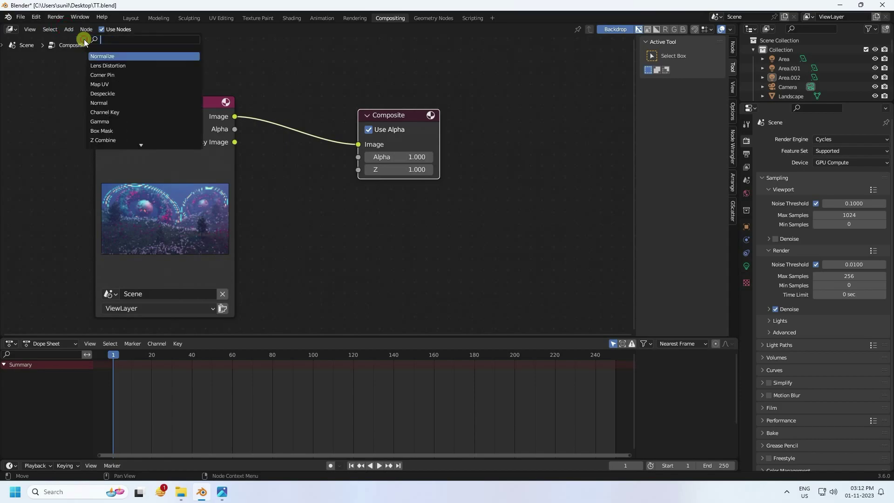
type("gl")
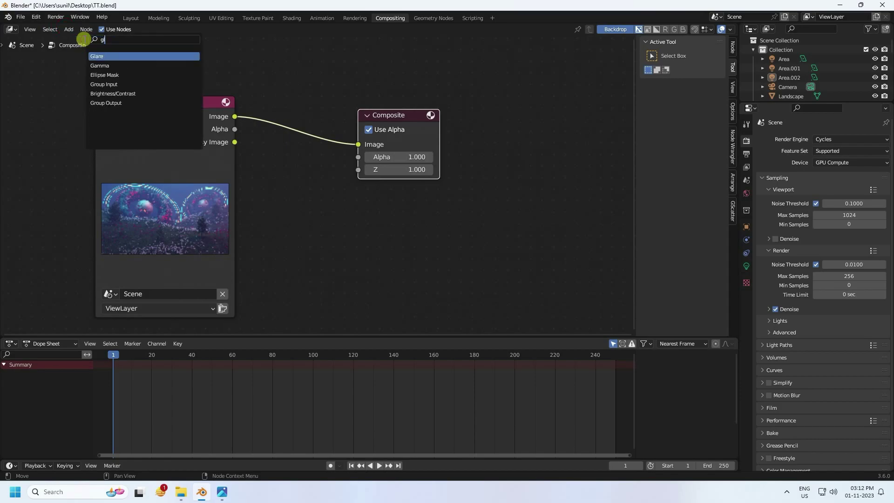
left_click(97, 56)
left_click(320, 232)
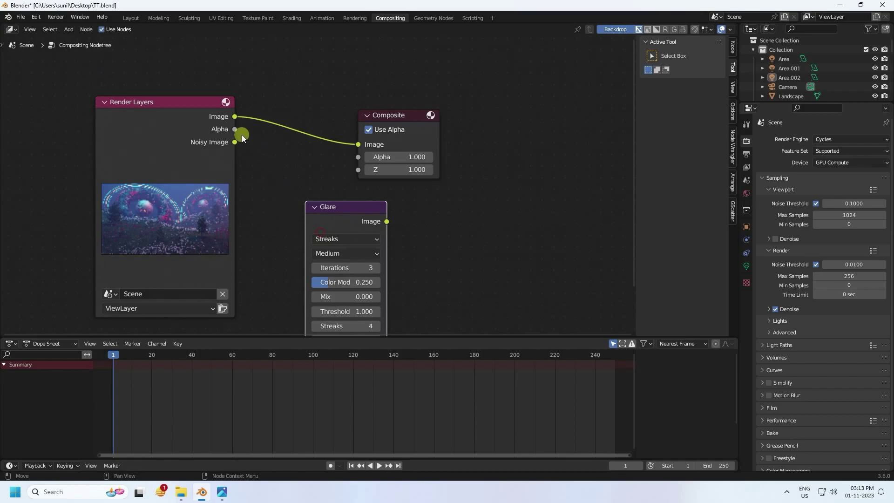
scroll(275, 167, "down", 2)
left_click_drag(236, 106, 292, 306)
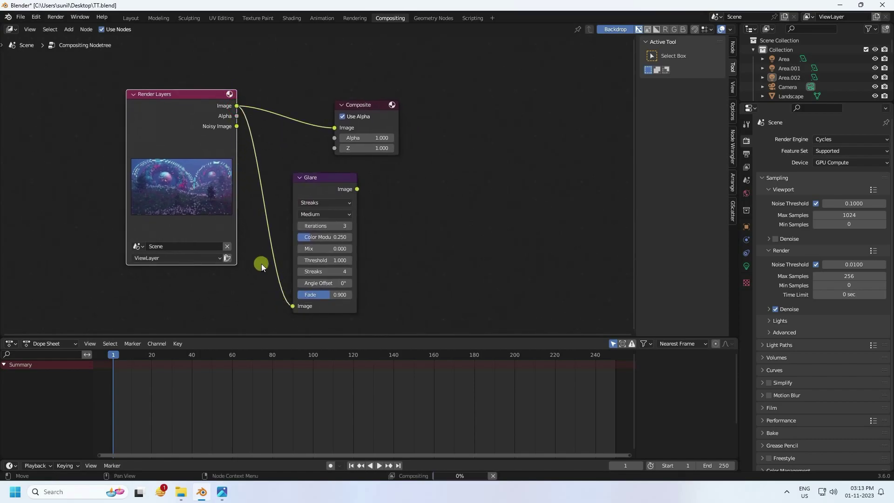
Add a Viewer node beside the Glare node and connect the Glare Image output to it
left_click(69, 29)
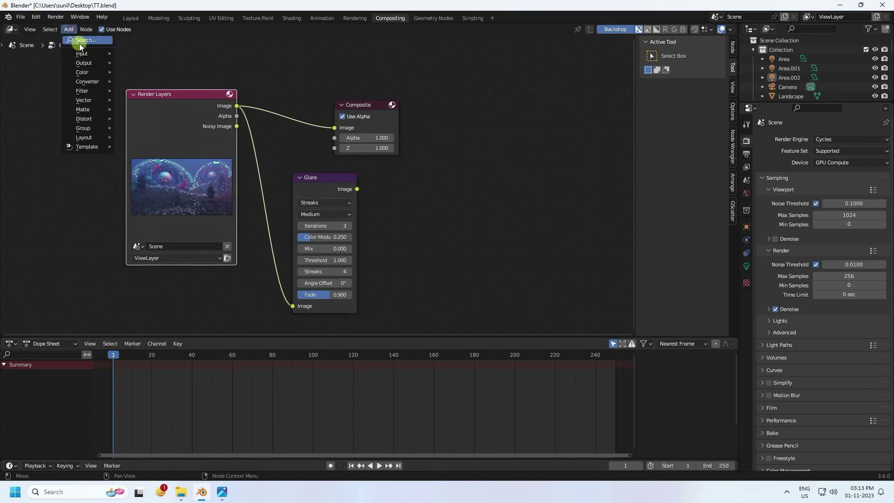
left_click(81, 40)
type("vi")
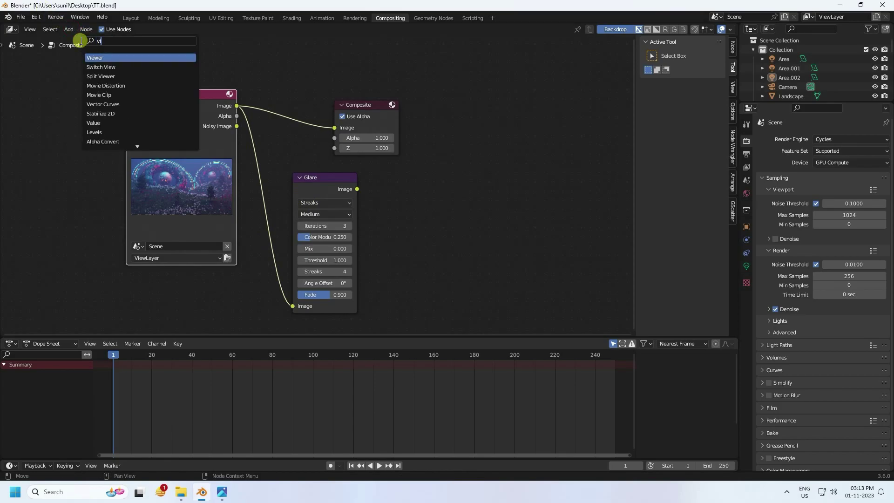
type("e")
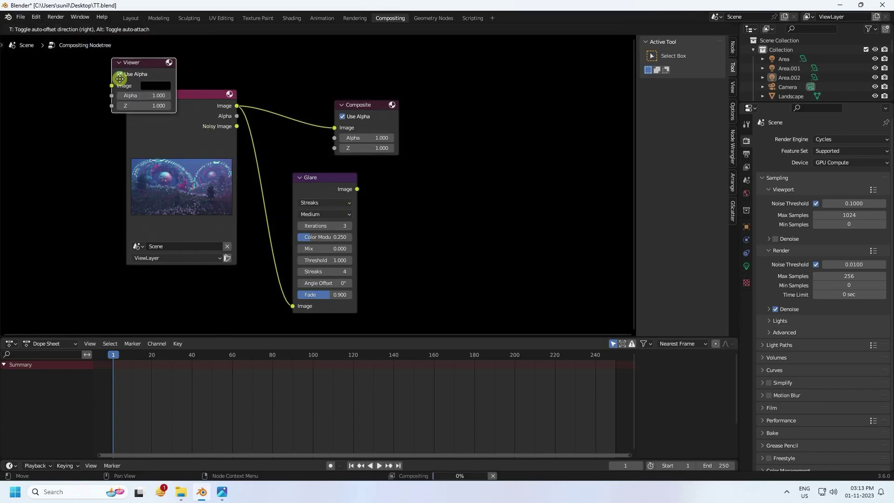
left_click(107, 58)
left_click(428, 226)
scroll(402, 188, "up", 1)
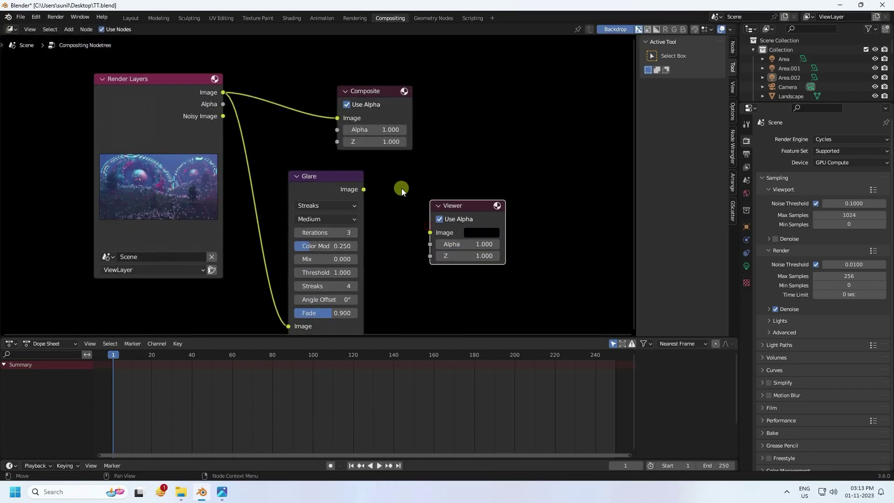
left_click_drag(364, 190, 429, 232)
Set the Glare node's type to Fog Glow and its size to 9
left_click(302, 204)
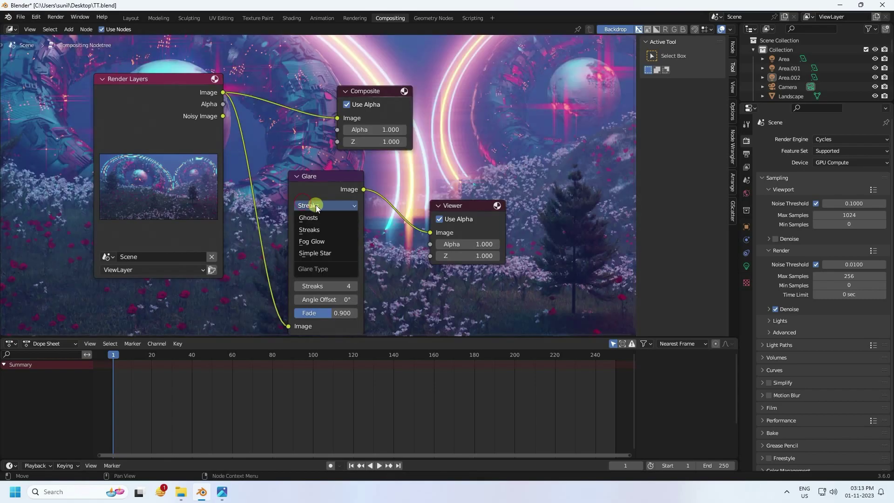
left_click(316, 240)
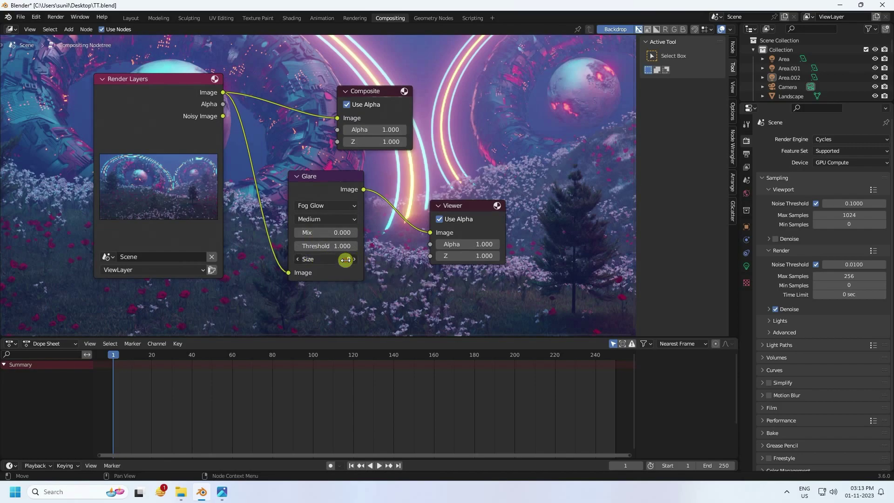
key("Return")
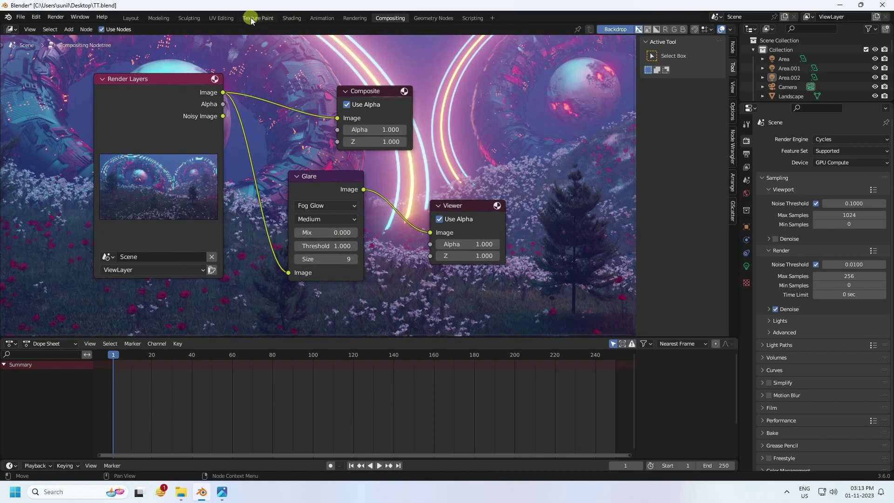
Display the Viewer Node image instead of the Render Result in the Rendering workspace
left_click(353, 18)
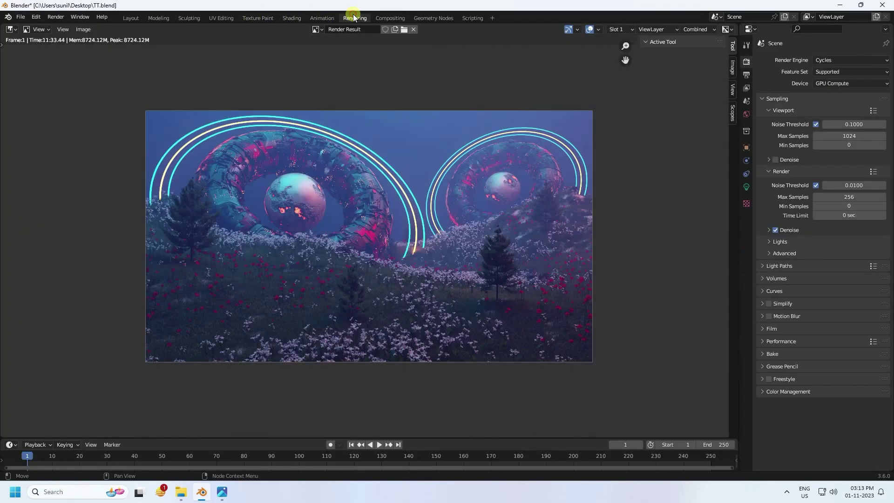
scroll(350, 168, "up", 2)
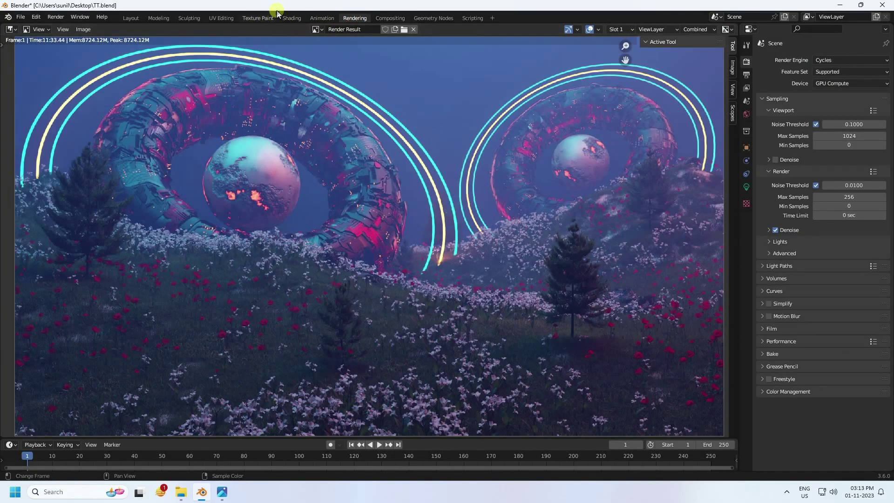
left_click(317, 29)
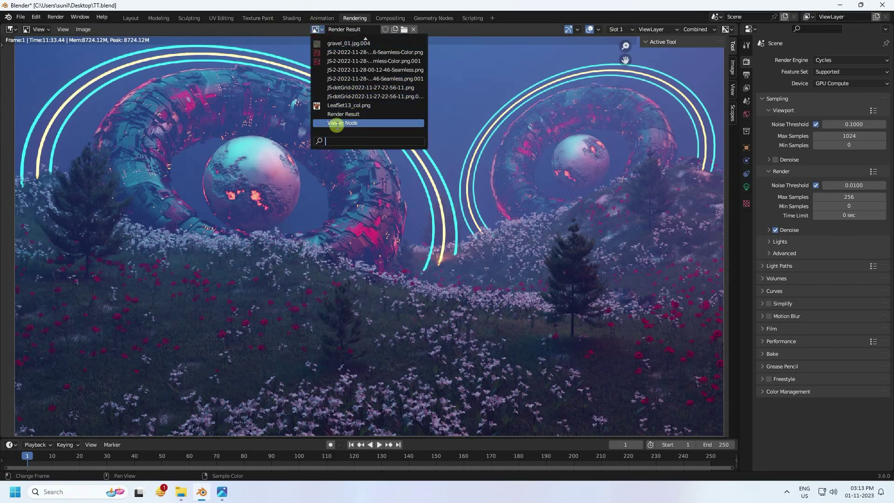
left_click(321, 123)
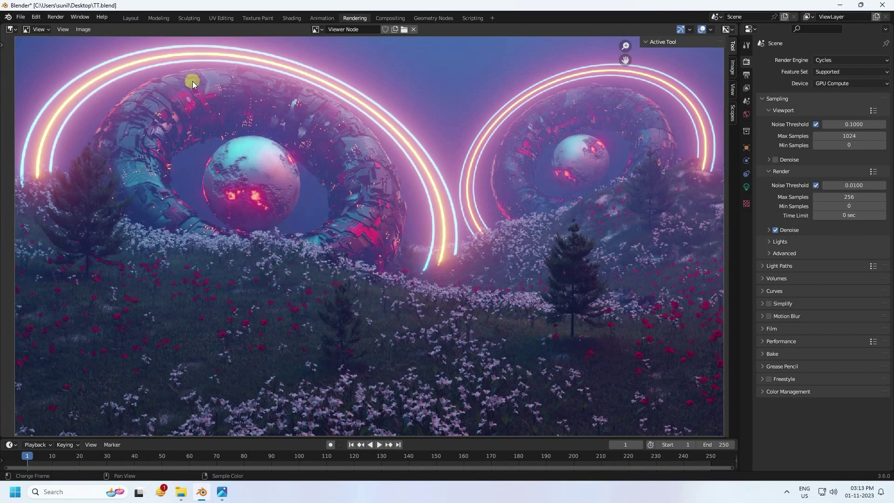
mouse_move(426, 156)
middle_mouse_down()
mouse_move(439, 208)
mouse_move(423, 138)
mouse_move(414, 136)
mouse_move(423, 150)
middle_mouse_up()
Save the Viewer Node image to the Desktop folder as untitled.png in PNG format
left_click(83, 29)
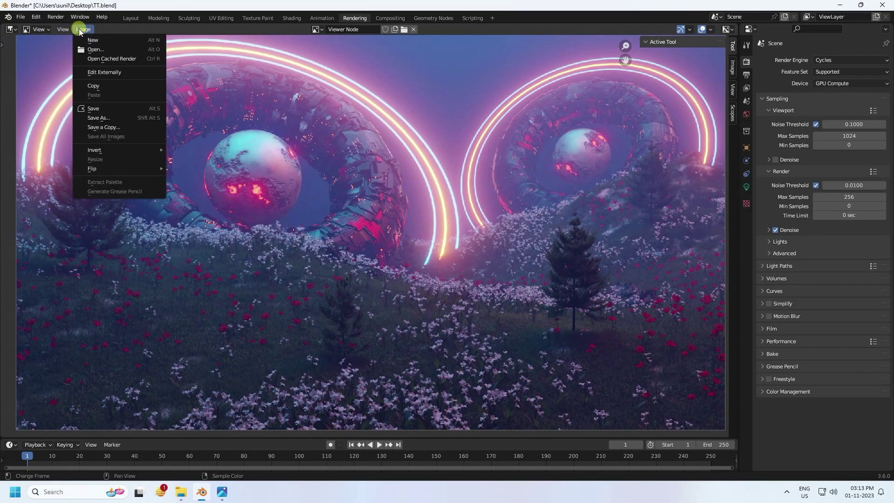
left_click(94, 108)
left_click(129, 196)
left_click(282, 384)
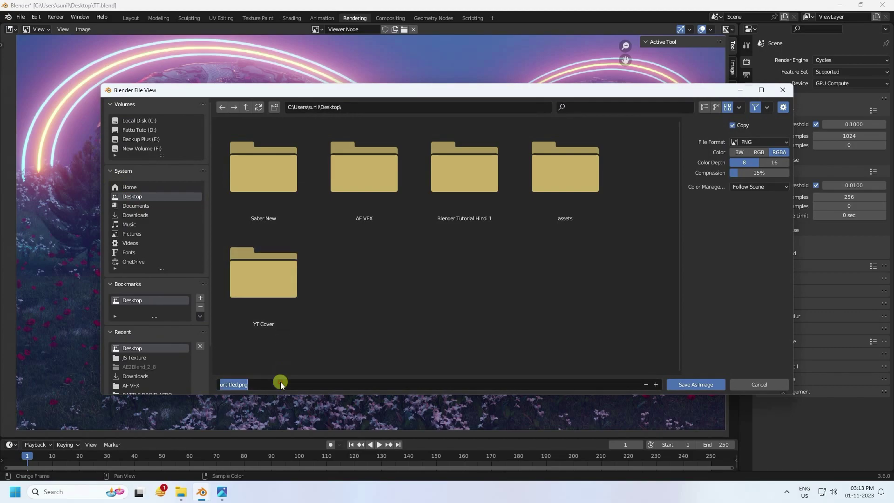
left_click(694, 385)
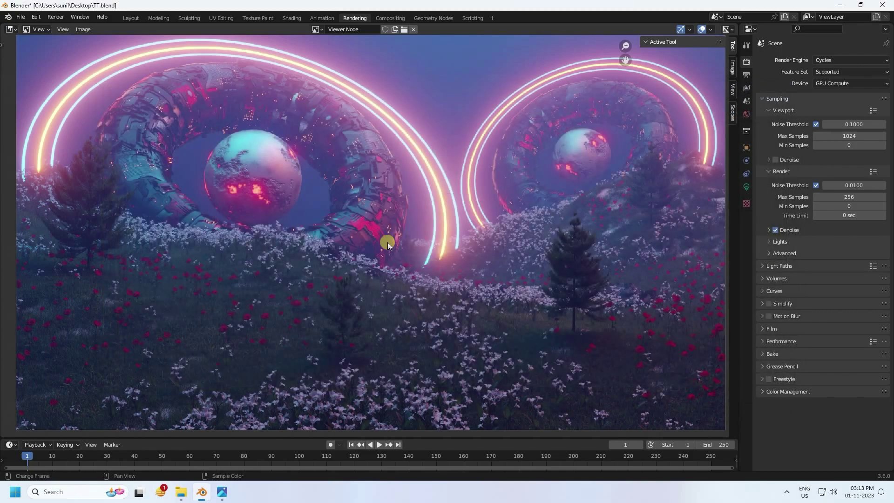
middle_click_drag(377, 237, 381, 252)
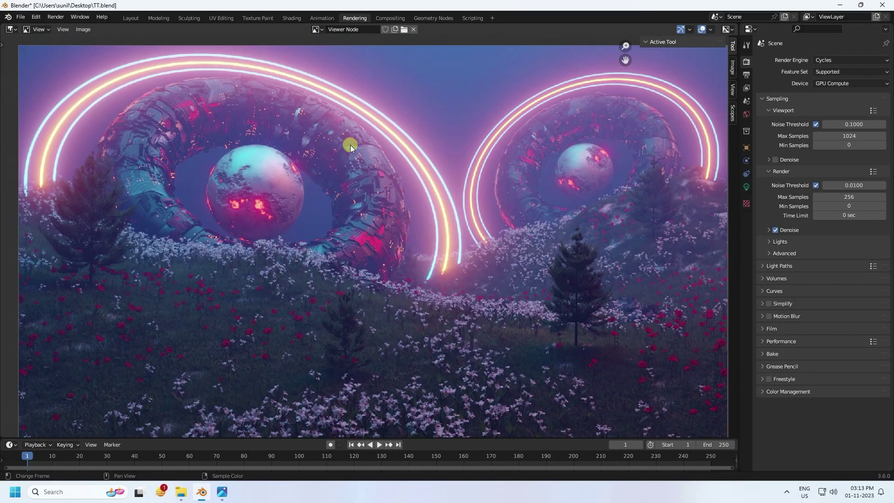
scroll(350, 144, "up", 1)
middle_click_drag(350, 145, 365, 205)
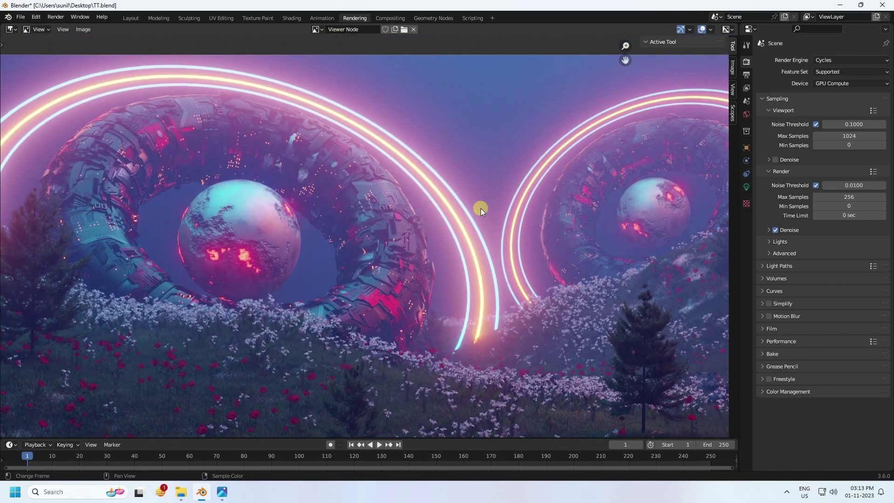